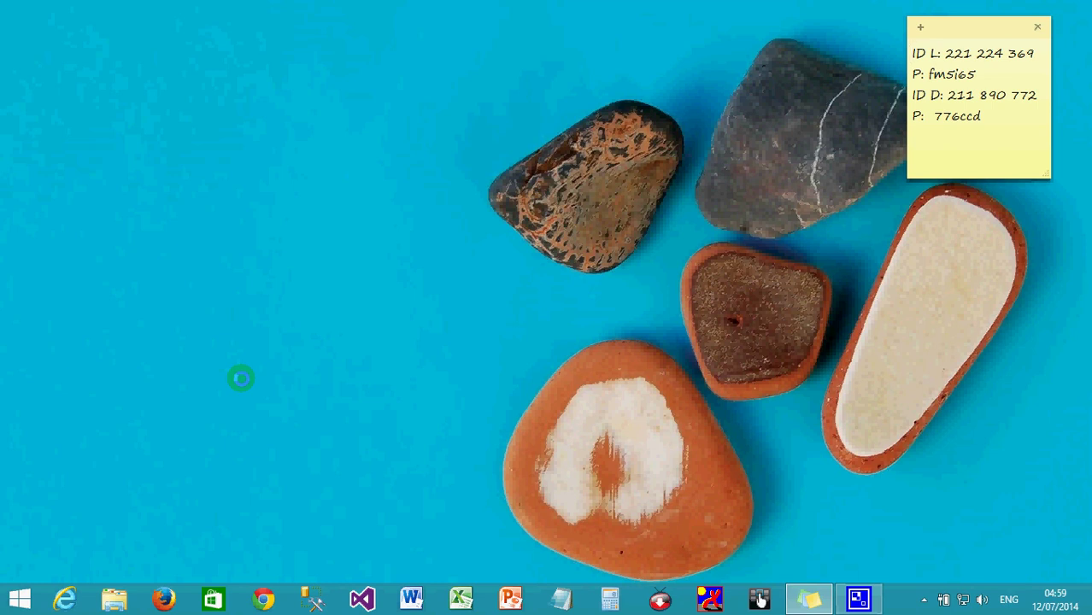
- Find Microsoft Excel 2010 with the Windows search and launch it
mouse_move(1086, 113)
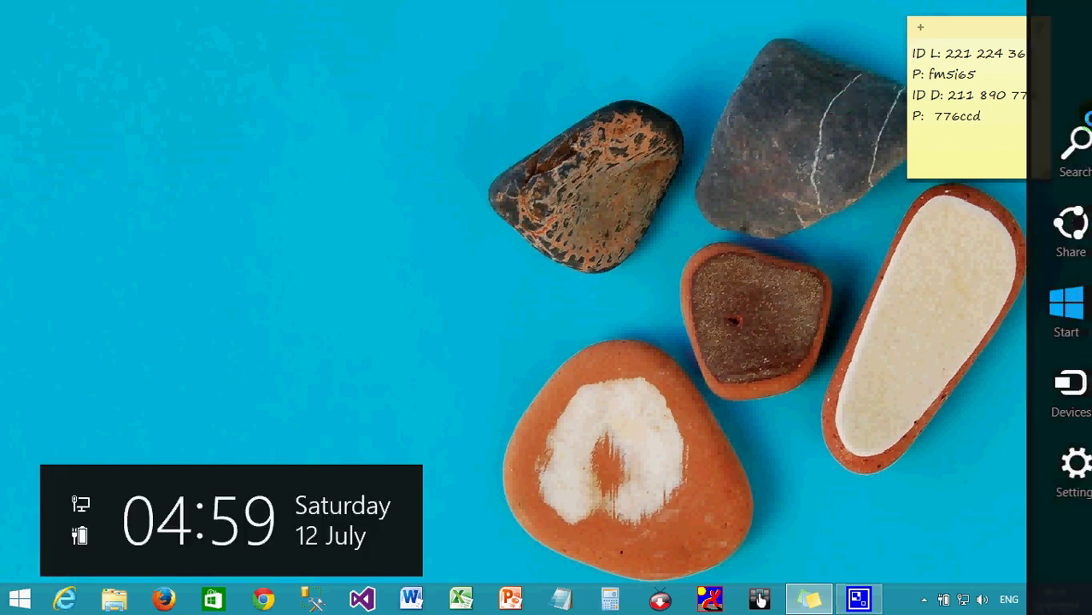
click(1067, 147)
text(e)
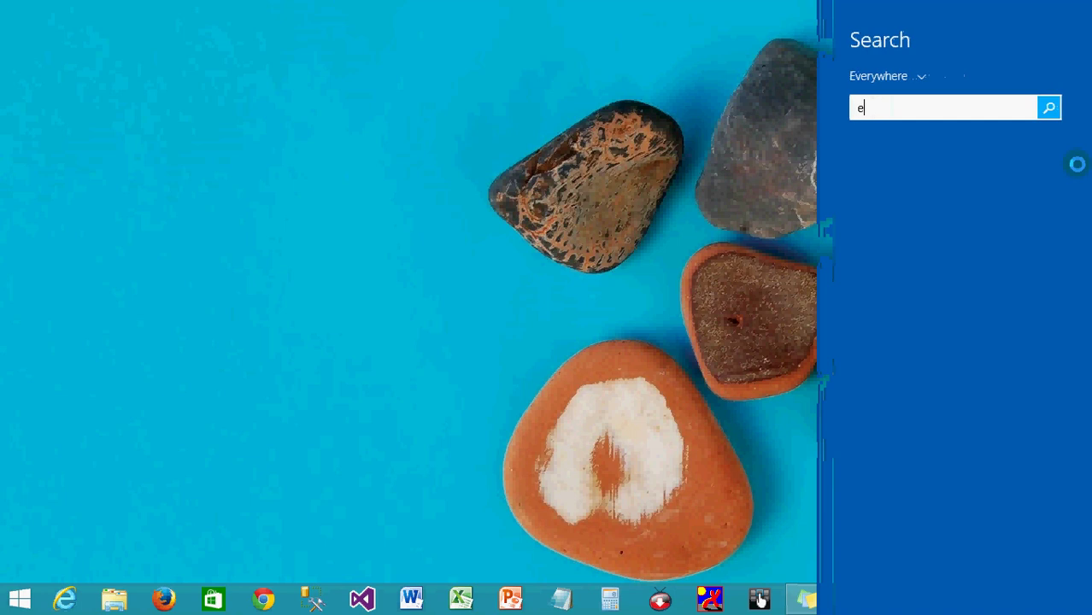
text(xce)
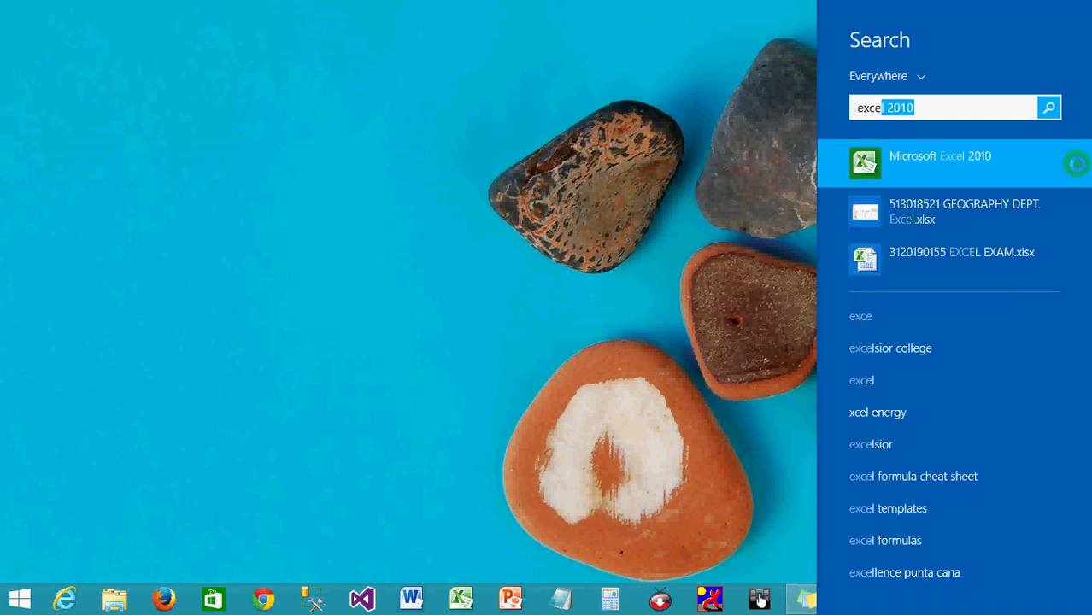
click(979, 161)
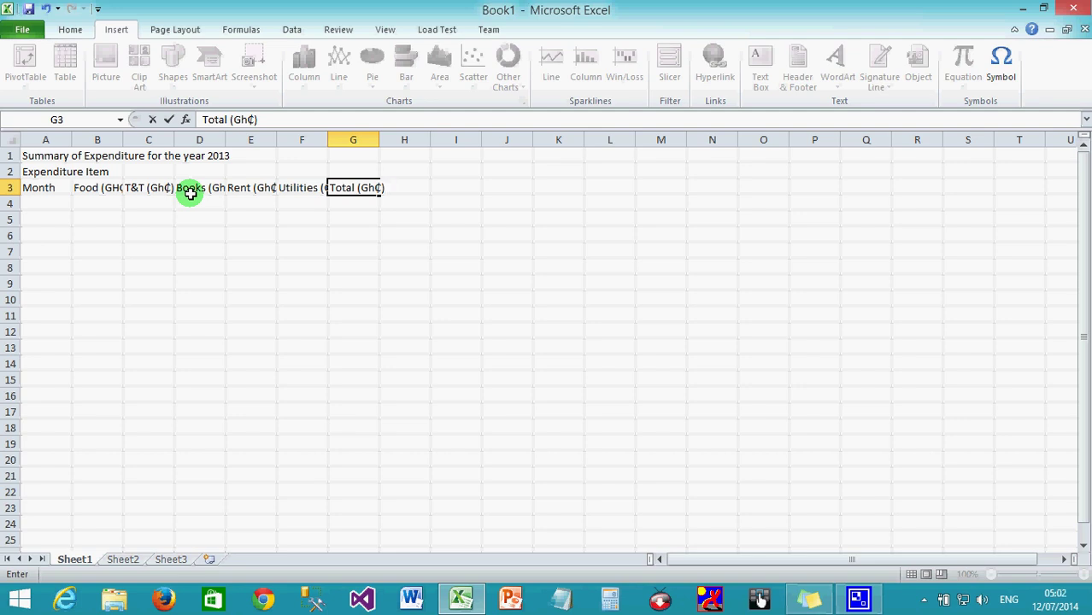
- Enter the headings "Schorlarship" in H3 and "Grand Total (Gh₵)" in I3
key(Tab)
text(S)
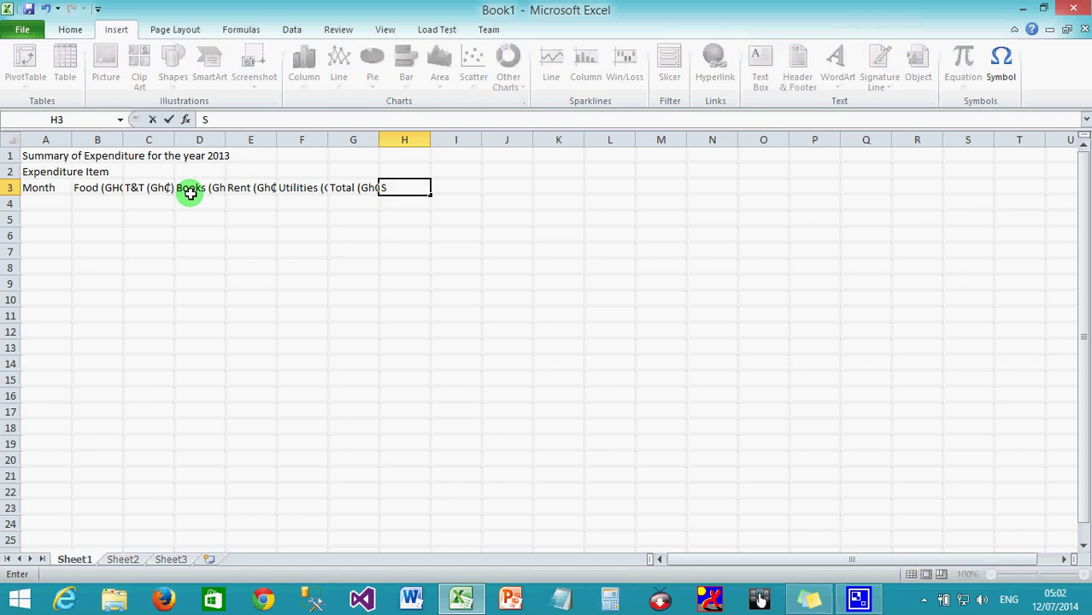
text(chorlarship)
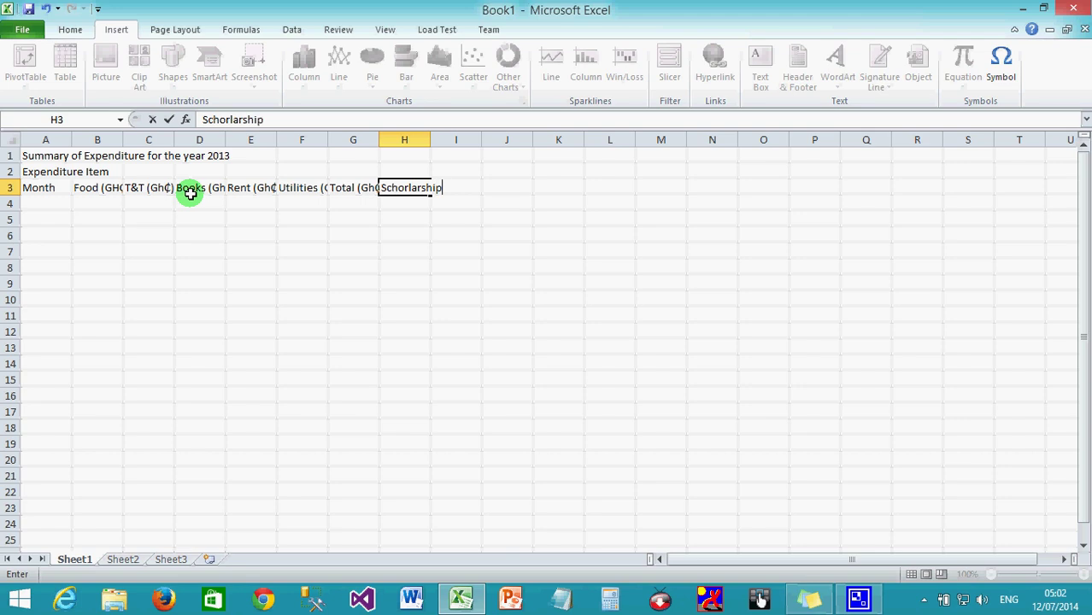
key(Tab)
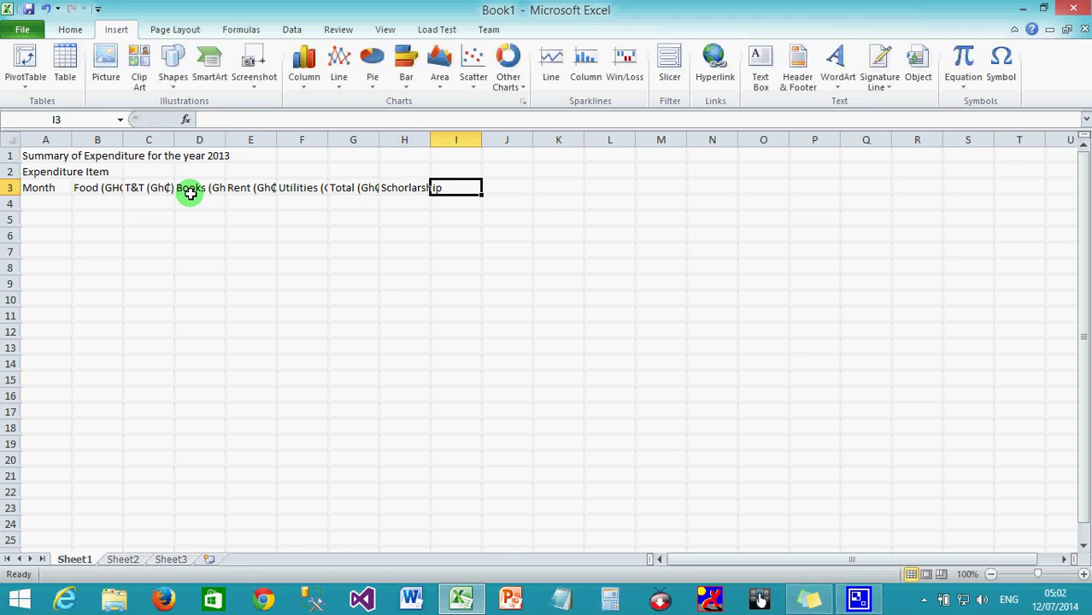
text(Gran)
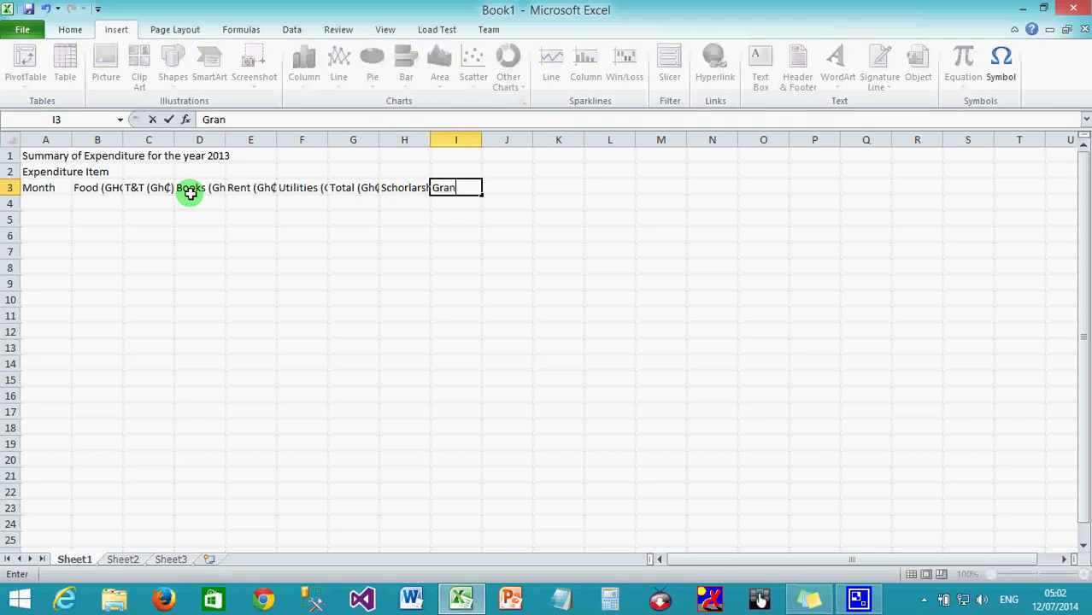
text(d Total)
text((Gh¢))
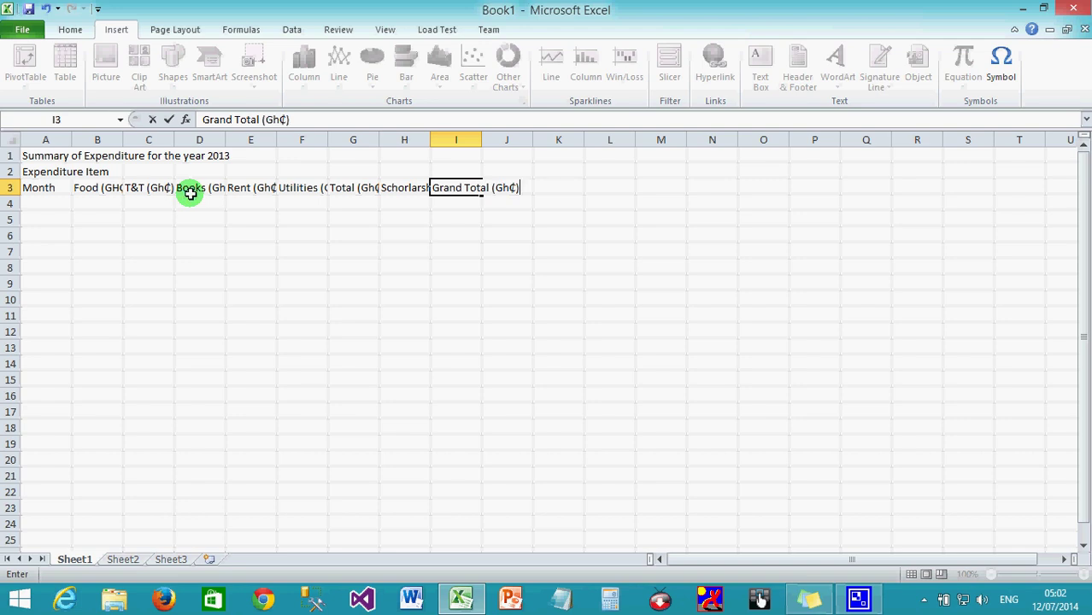
key(Tab)
- Enter the headings "Schorlaship %", "Rank" and "Remark" in cells J3, K3 and L3
text(Schorl)
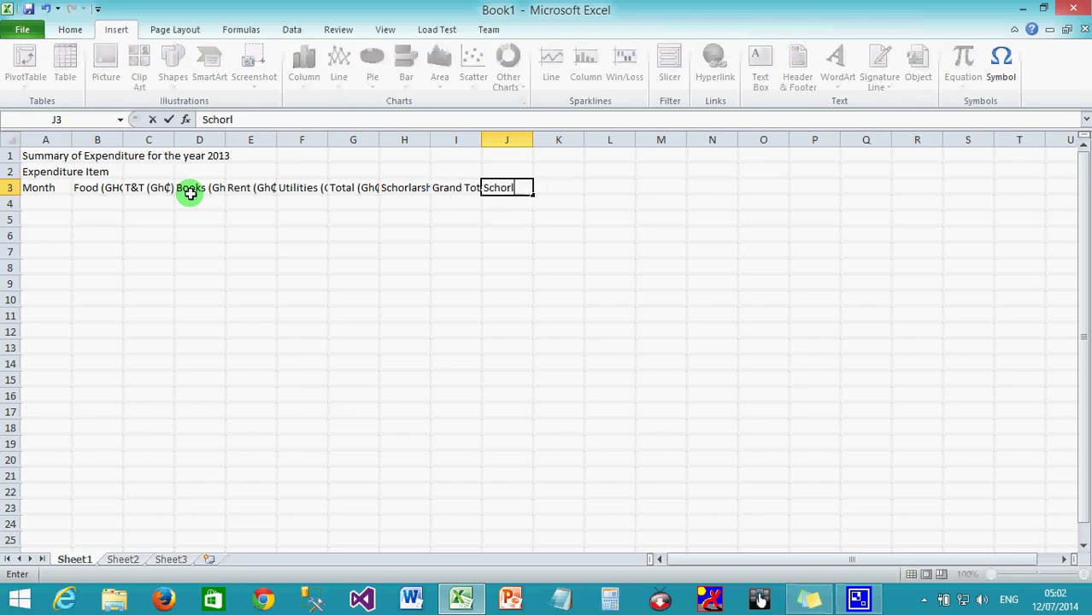
text(aship %)
key(Tab)
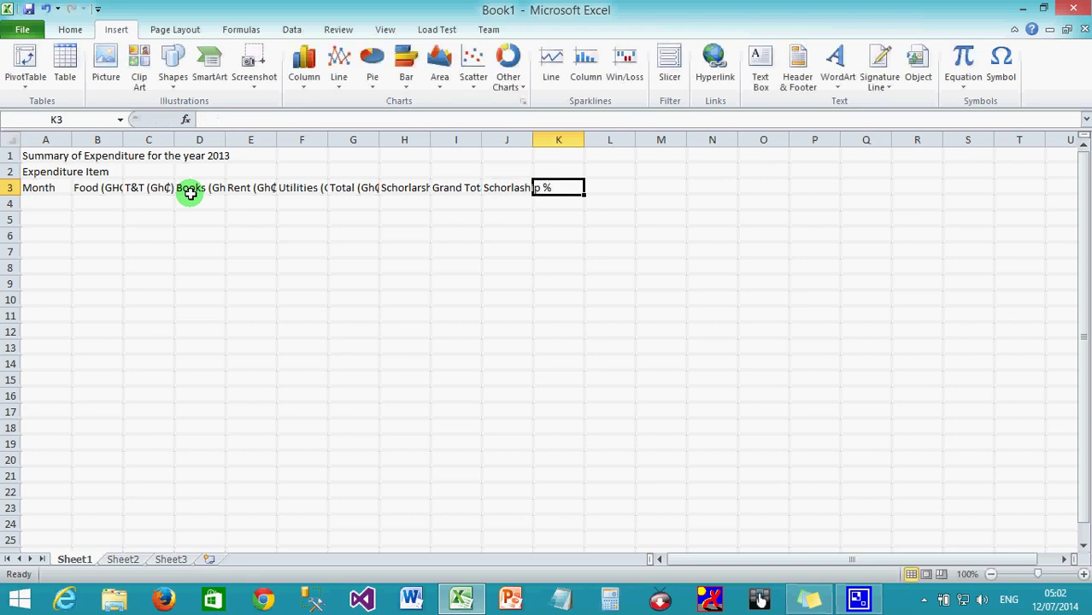
text(Rank)
key(Tab)
text(Remark)
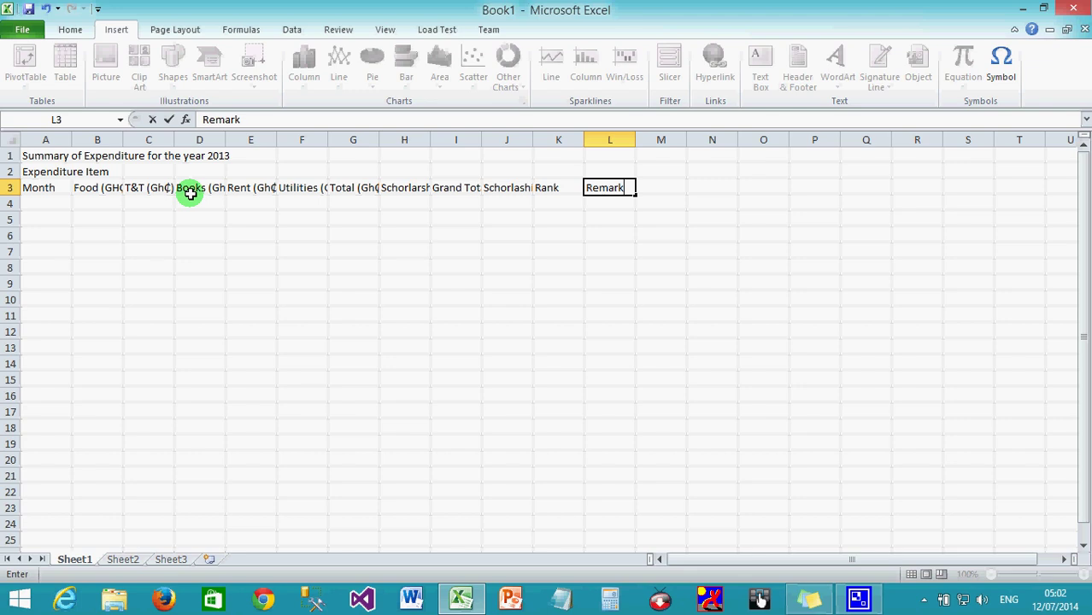
key(Tab)
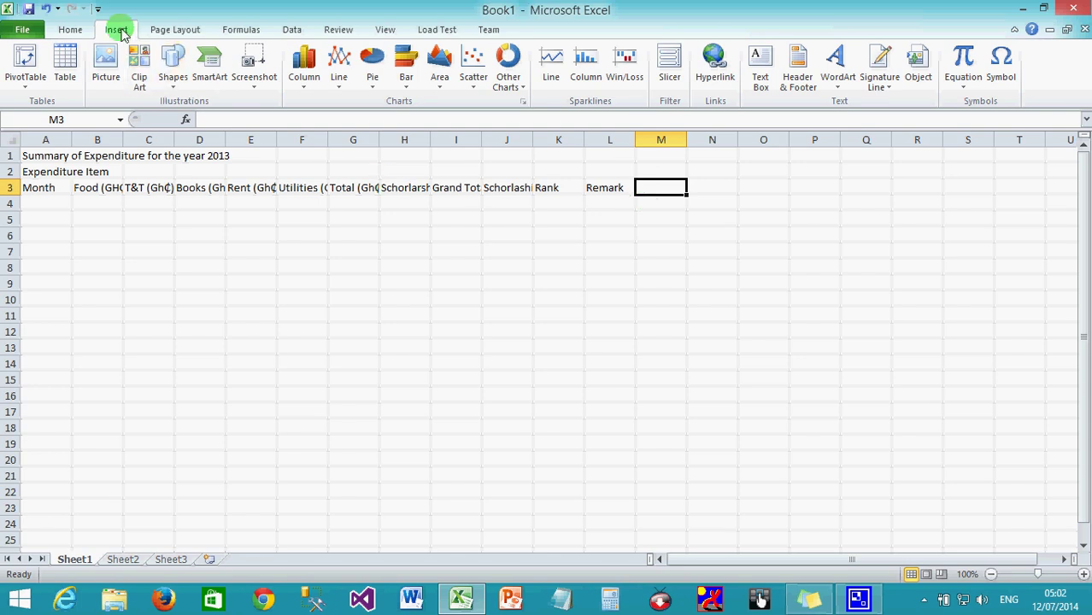
- Insert the cedi sign in cell M3 using Unicode character code 20b5, and delete it again
click(1007, 73)
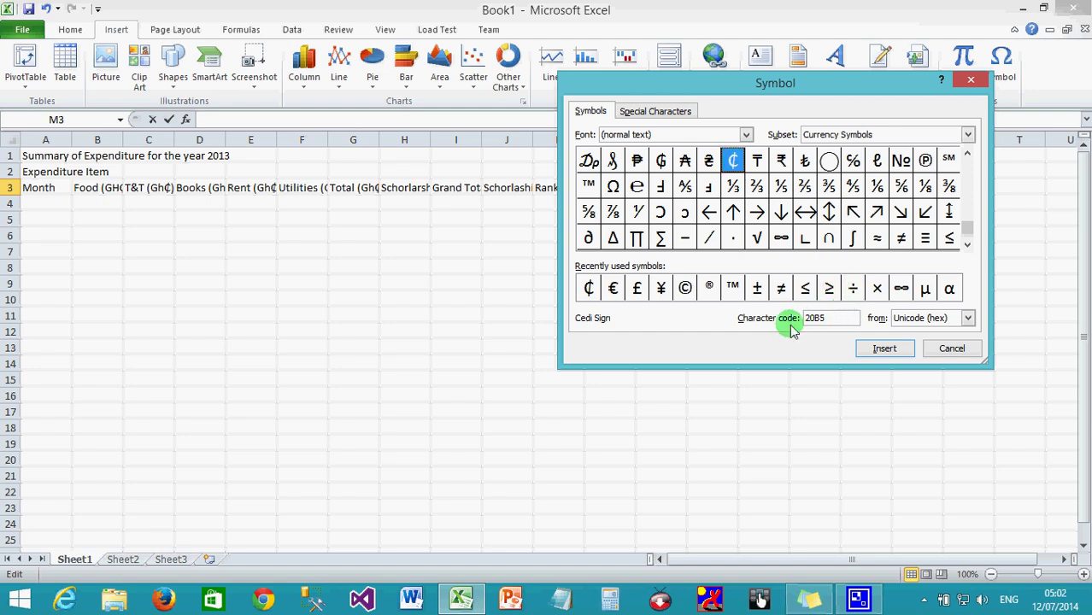
drag(830, 318, 800, 318)
key(BackSpace)
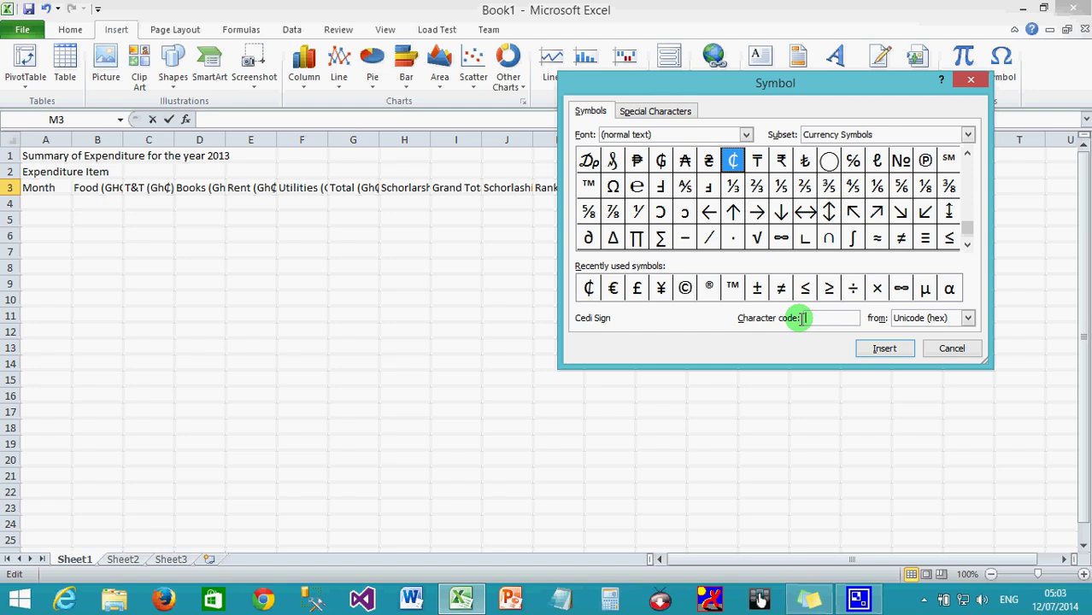
text(20b5)
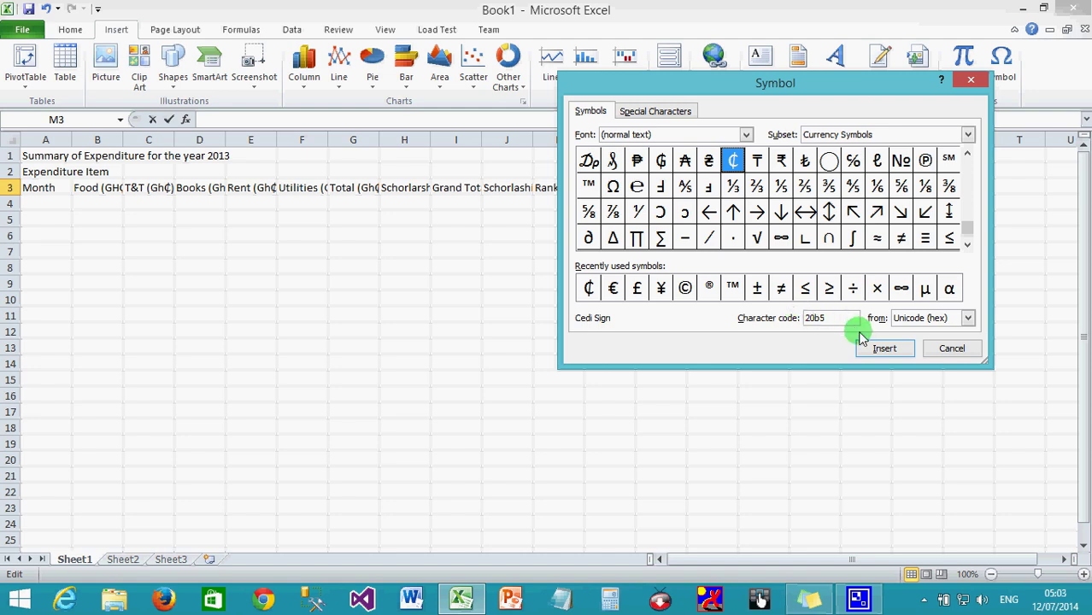
click(885, 350)
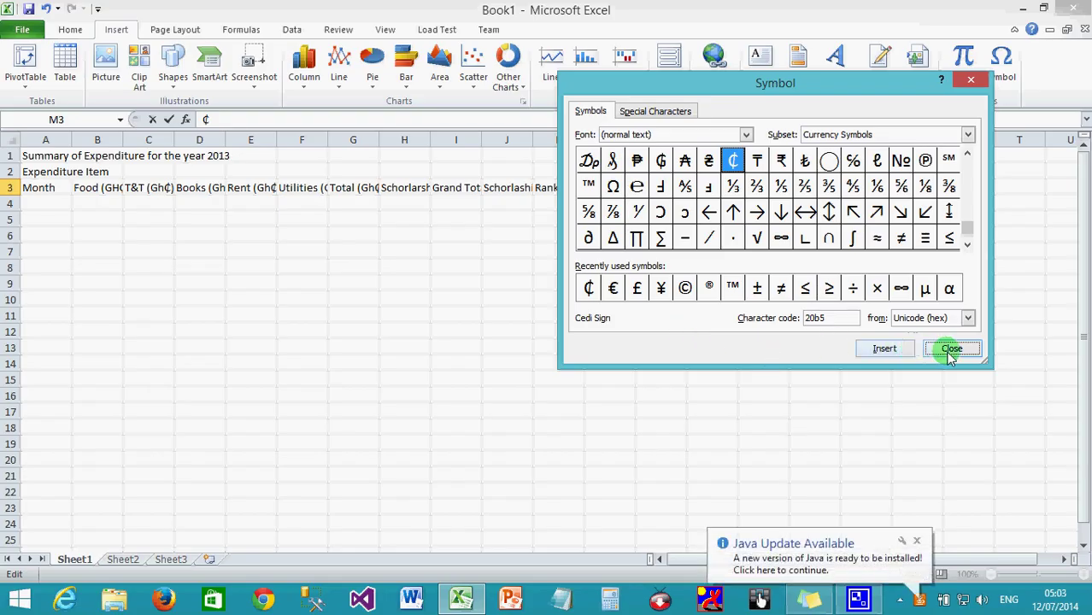
click(951, 350)
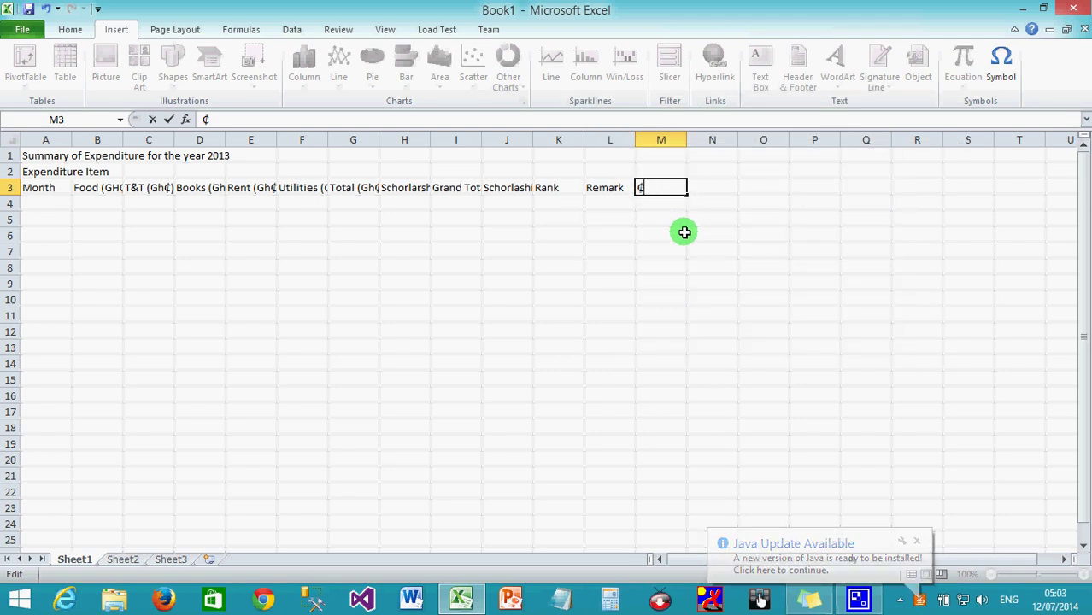
key(BackSpace)
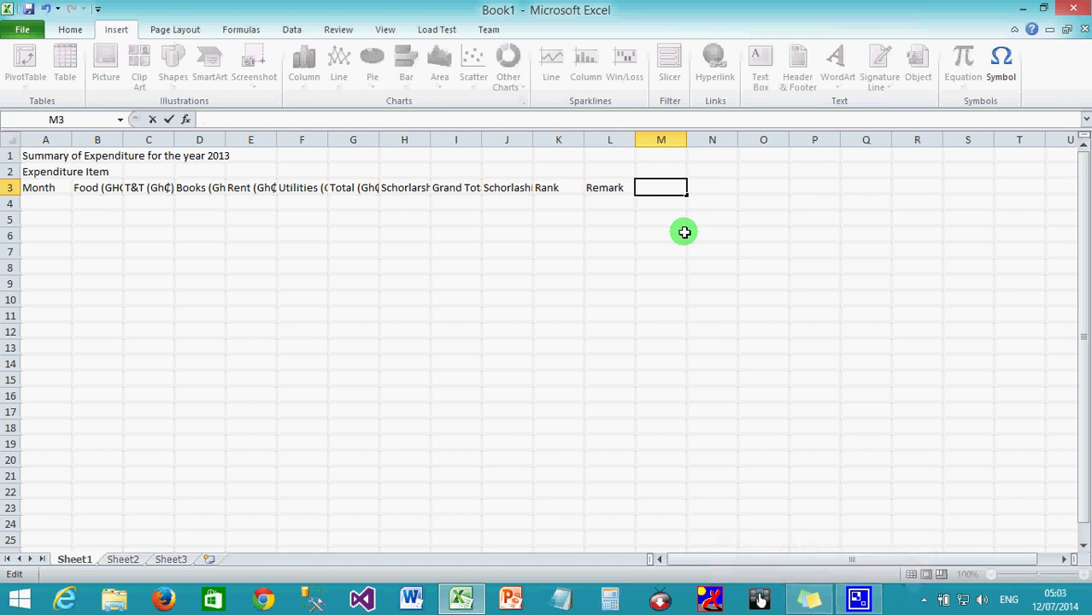
- Check the expense headings in B3 to G3 and widen column J to fit the "Schorlaship %" heading
click(81, 193)
click(158, 188)
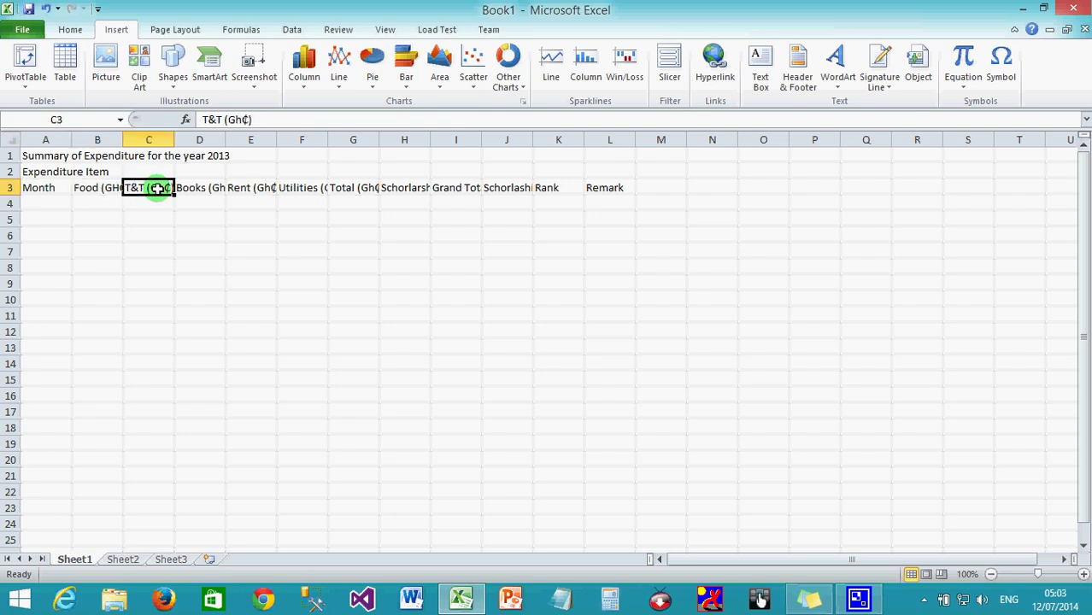
click(192, 186)
click(255, 184)
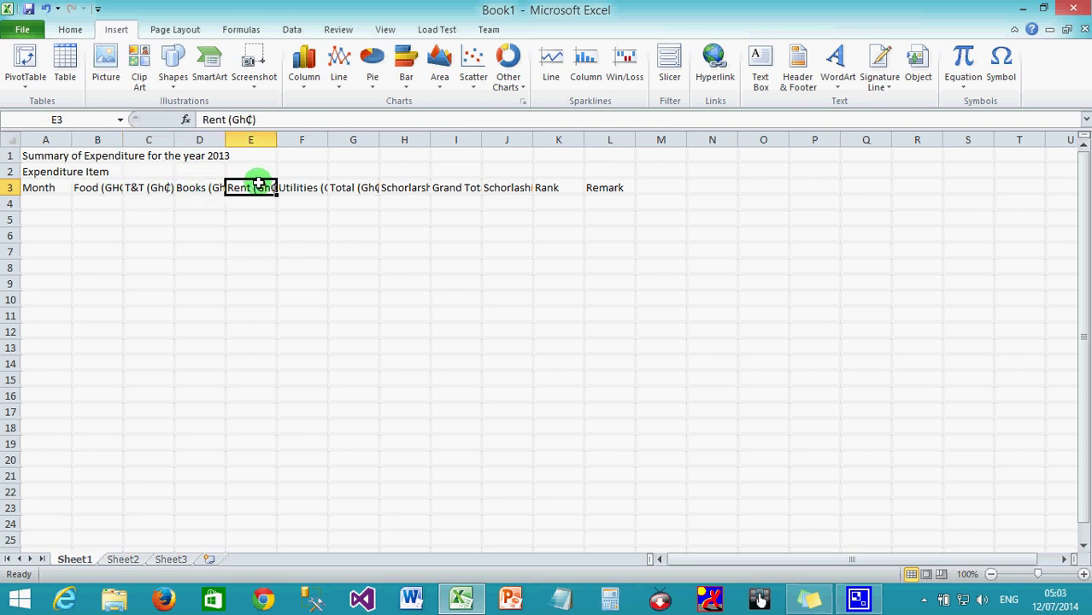
click(300, 184)
click(342, 188)
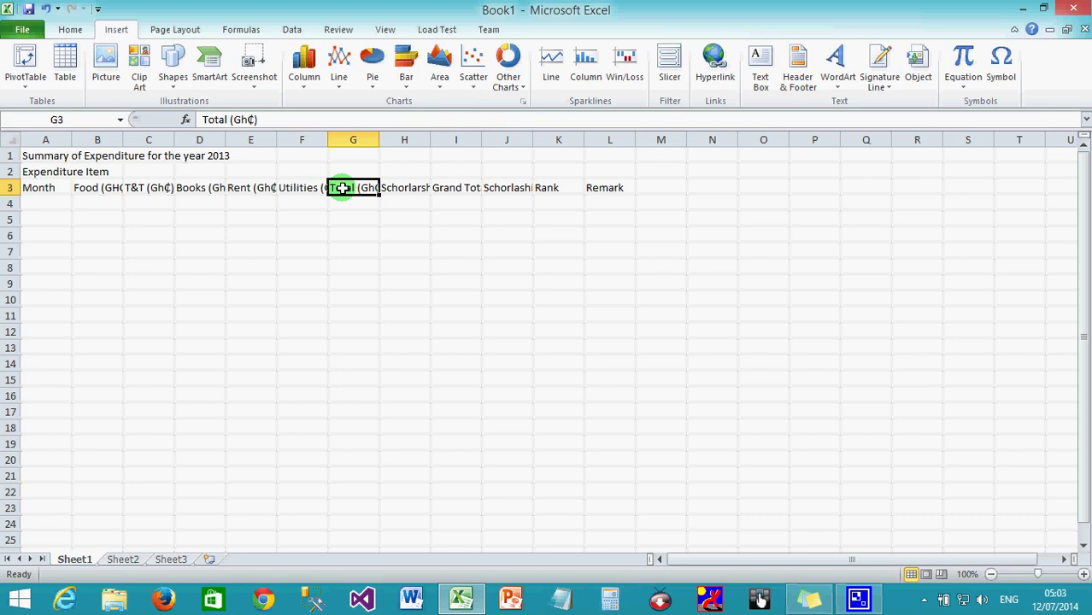
drag(532, 137, 546, 137)
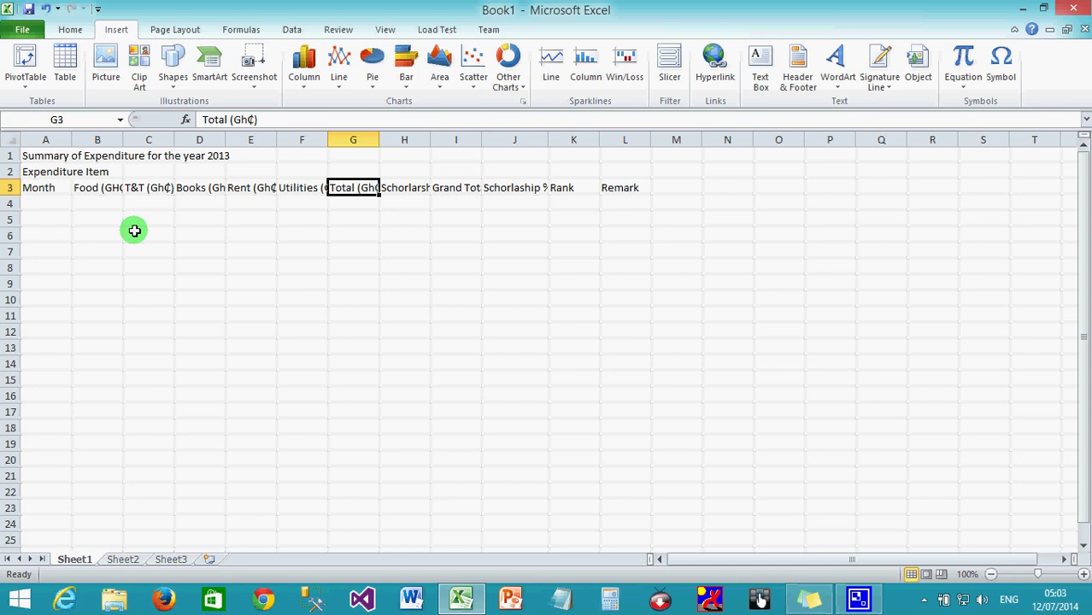
- Wrap the text of the Food, T&T and Books headings in cells B3, C3 and D3
click(97, 191)
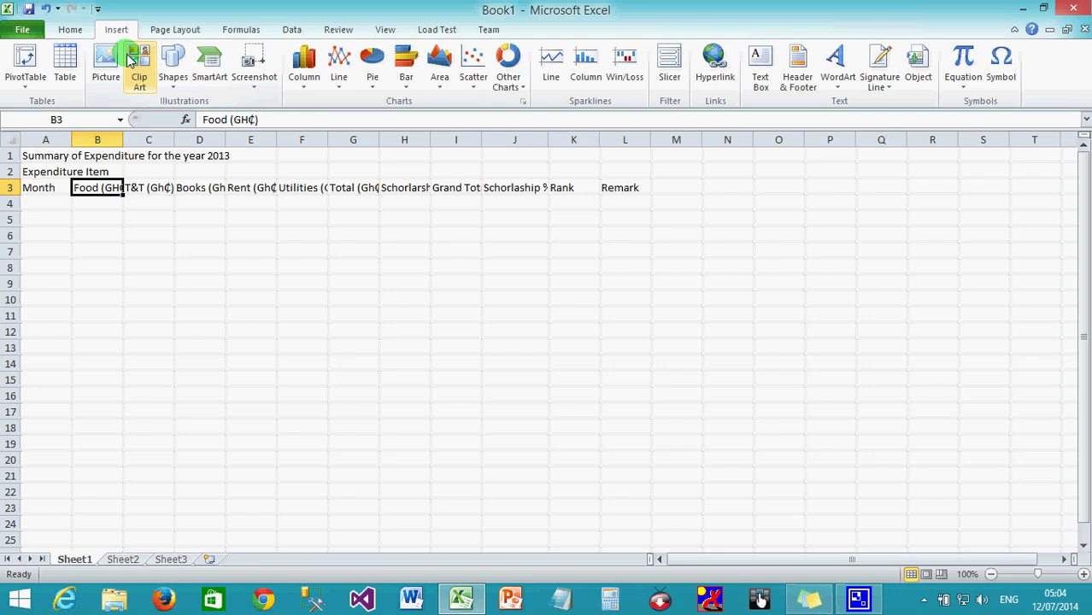
click(71, 30)
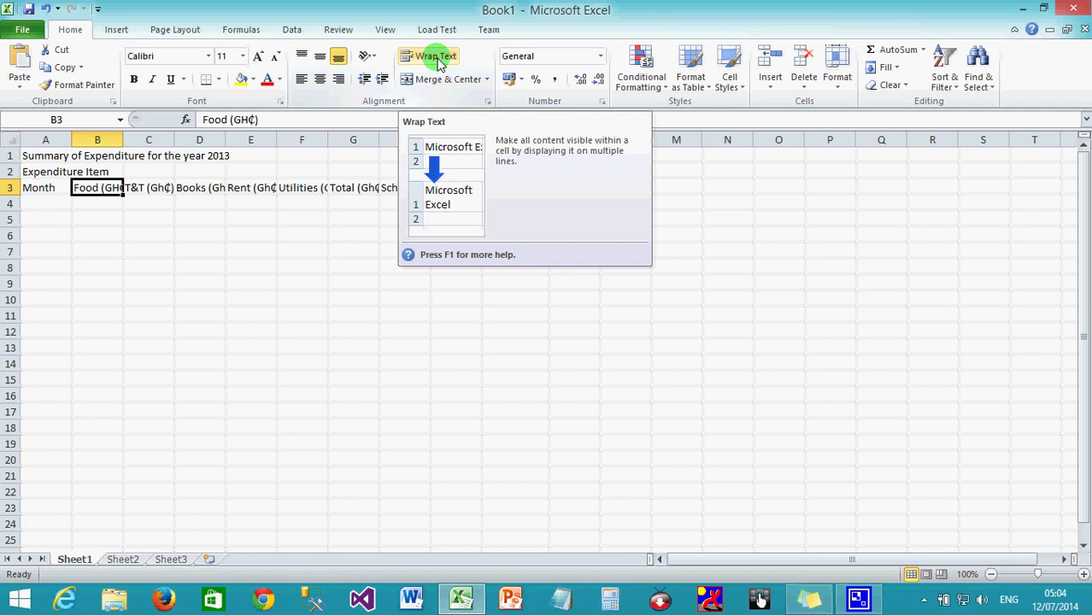
click(438, 60)
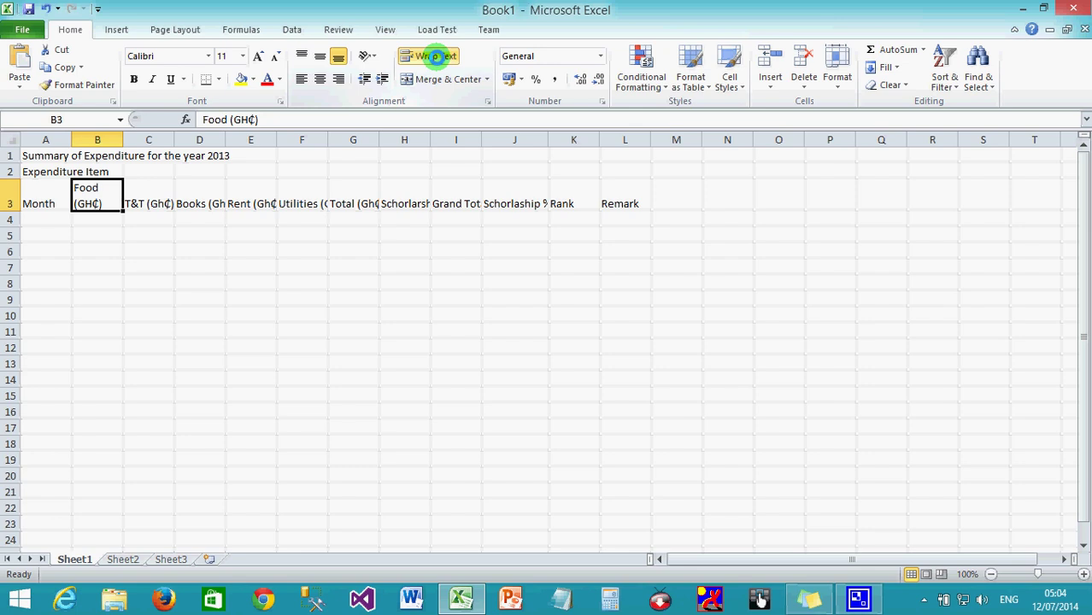
click(150, 204)
click(416, 58)
click(216, 205)
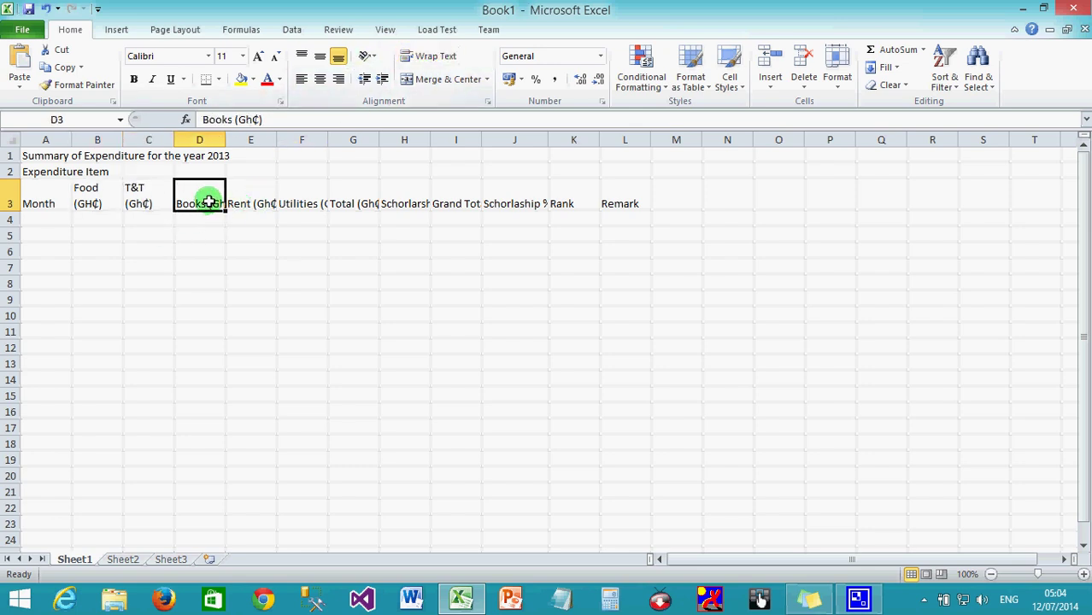
click(423, 56)
- Wrap the text of the Rent, Utilities and Total headings in cells E3, F3 and G3
click(266, 204)
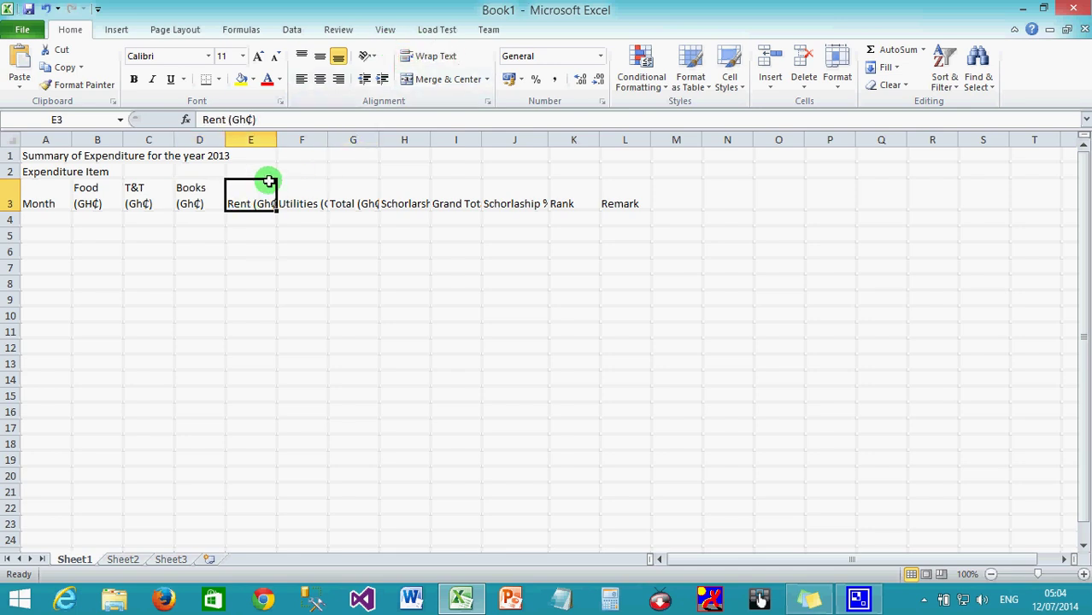
click(425, 56)
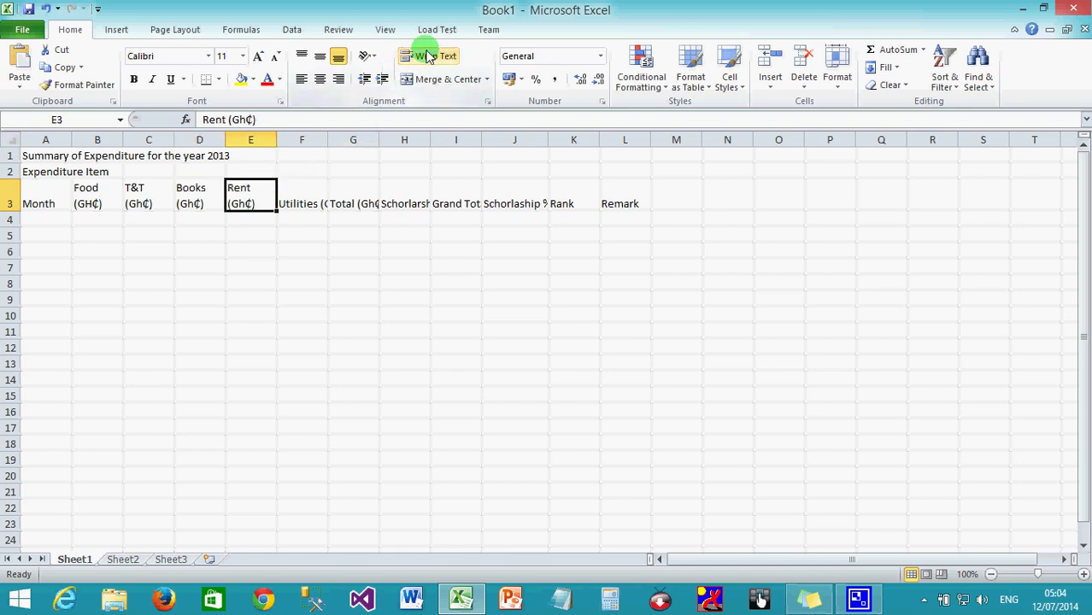
click(317, 207)
click(441, 60)
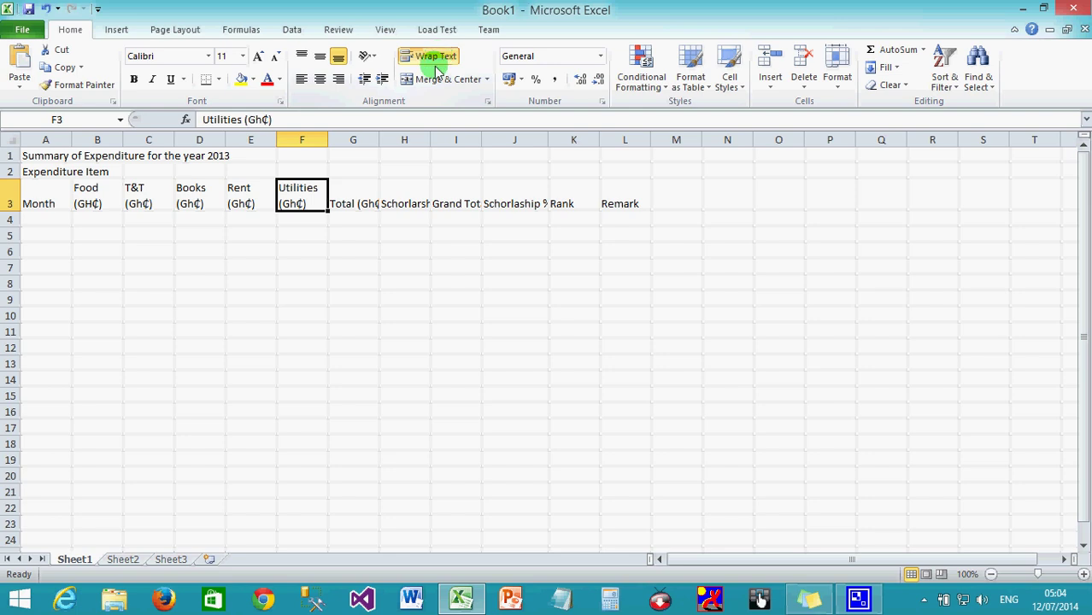
click(375, 194)
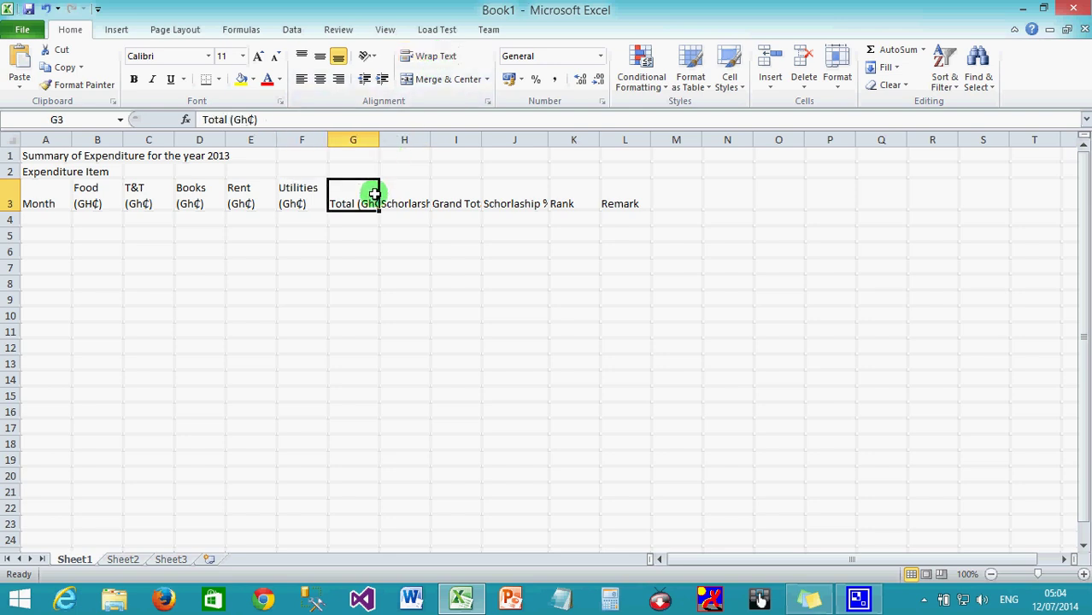
click(441, 54)
click(417, 188)
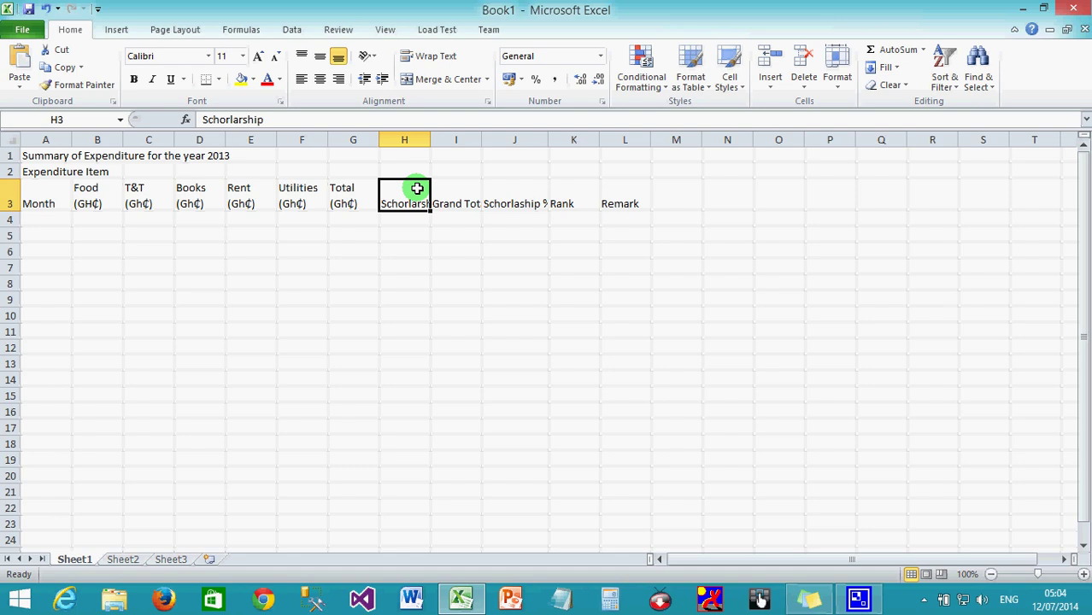
click(438, 61)
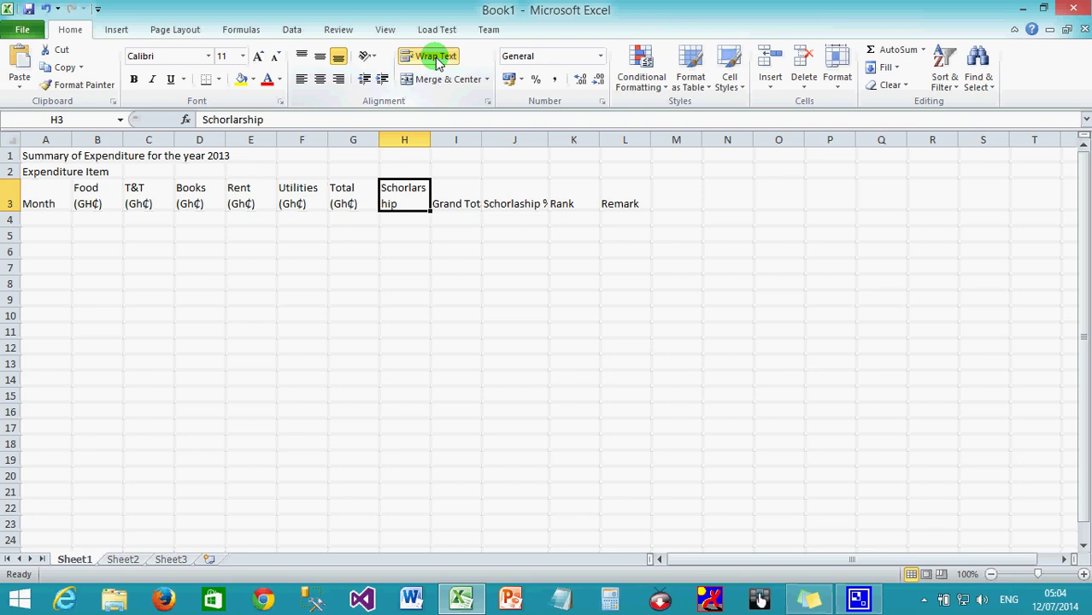
click(438, 62)
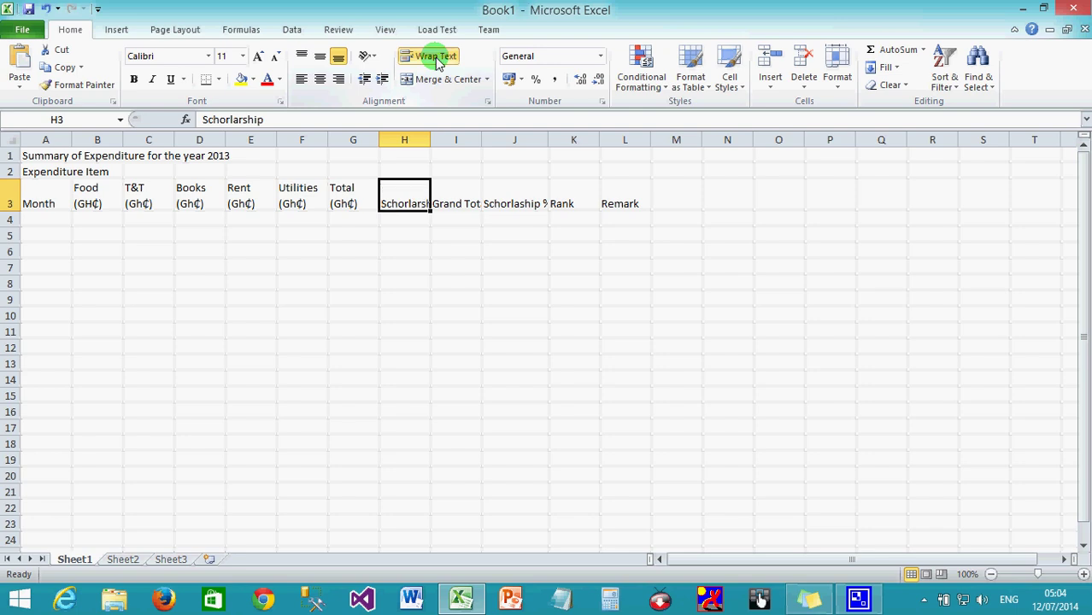
- Widen column H so the "Schorlarship" heading fits on one line
drag(432, 137, 450, 137)
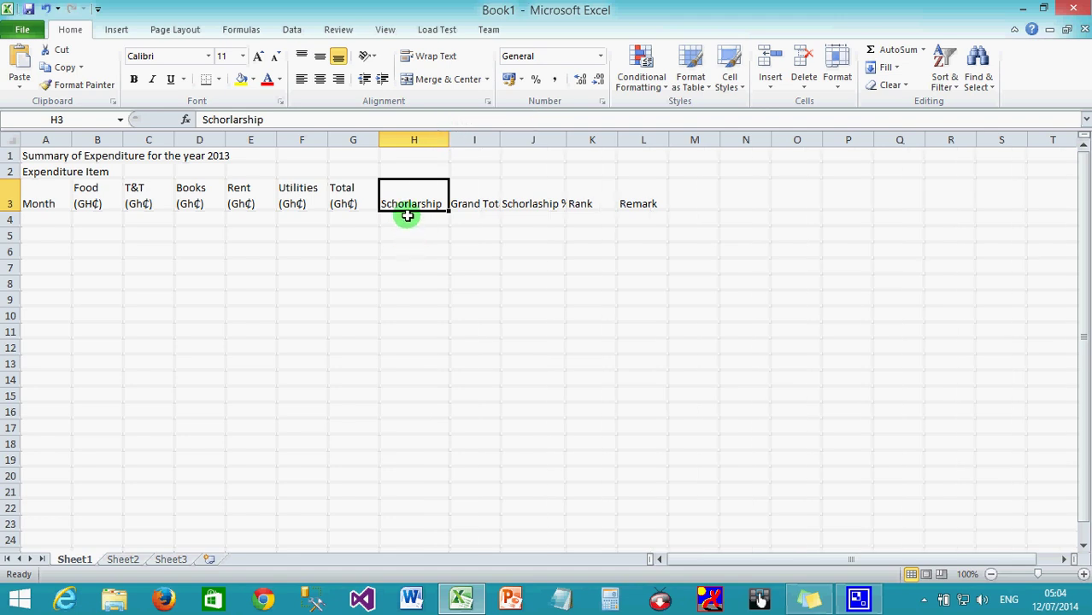
- Correct the spelling of the heading in cell H3 to "Scholarship"
click(229, 120)
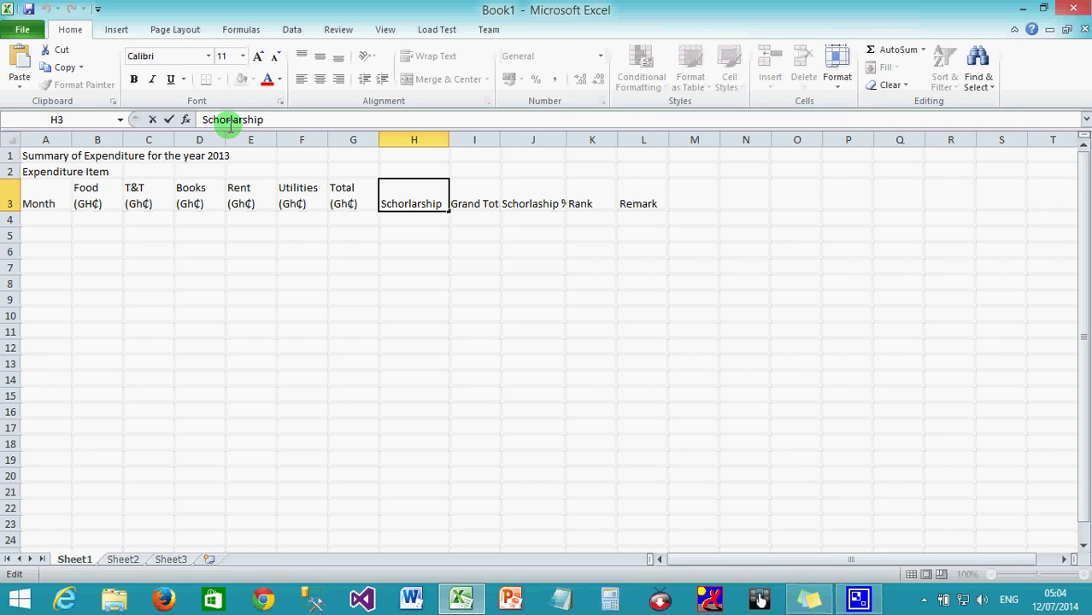
key(BackSpace)
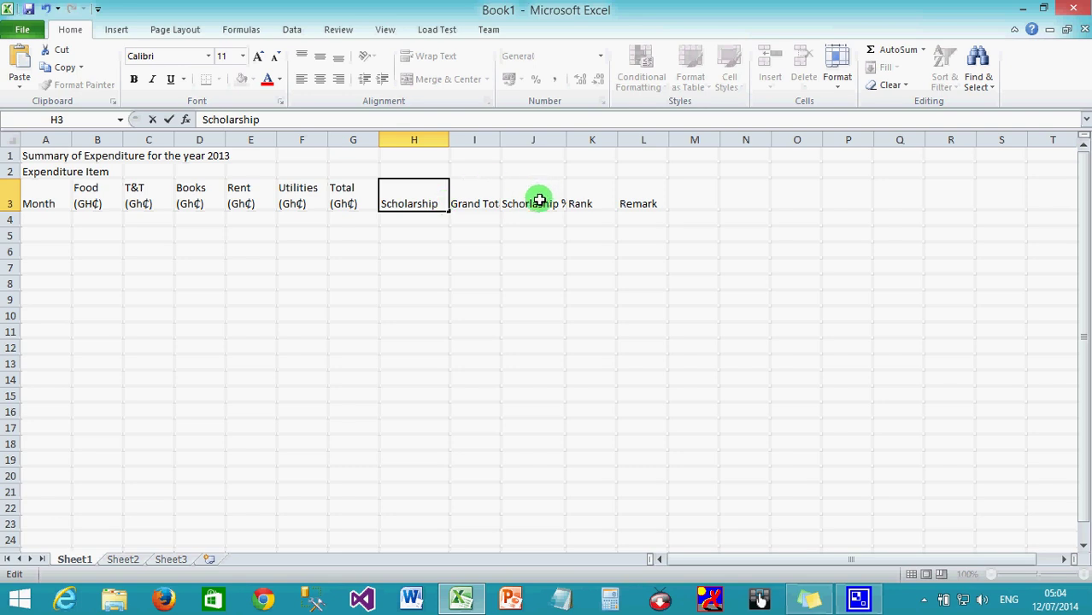
- Wrap the Grand Total heading in cell I3 and widen column I so "Grand Total" fits on one line
click(466, 204)
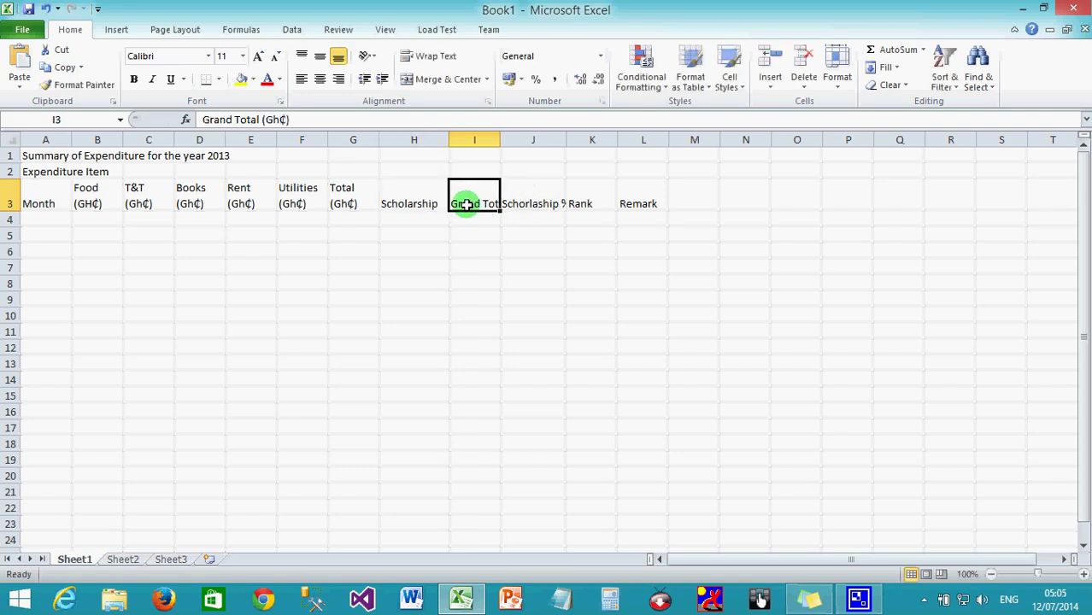
click(422, 55)
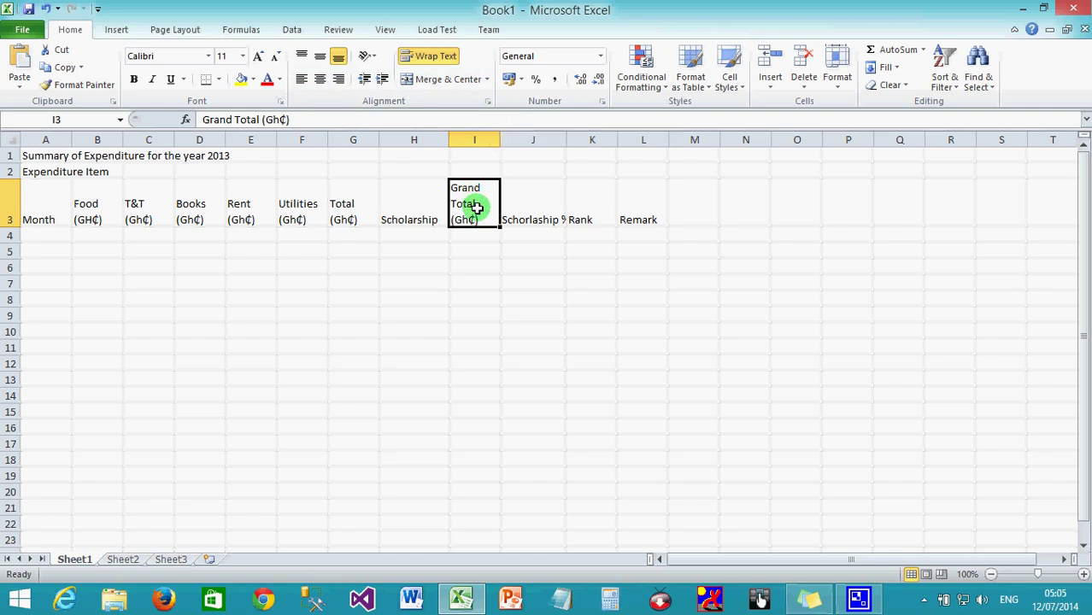
drag(500, 138, 510, 138)
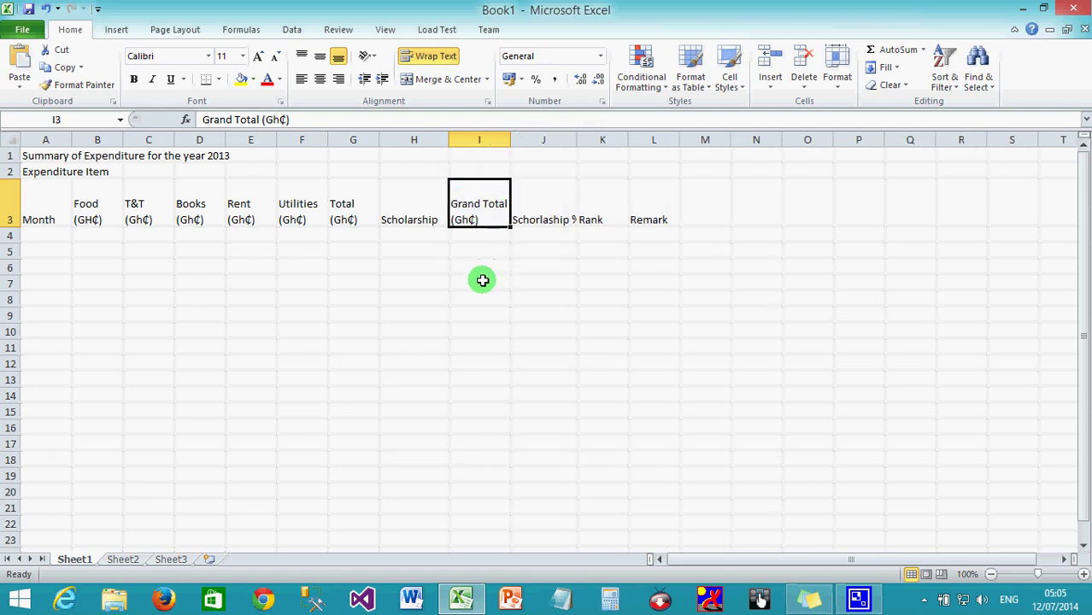
- Wrap the text of the "Schorlaship %", Rank and Remark headings in cells J3, K3 and L3
click(554, 220)
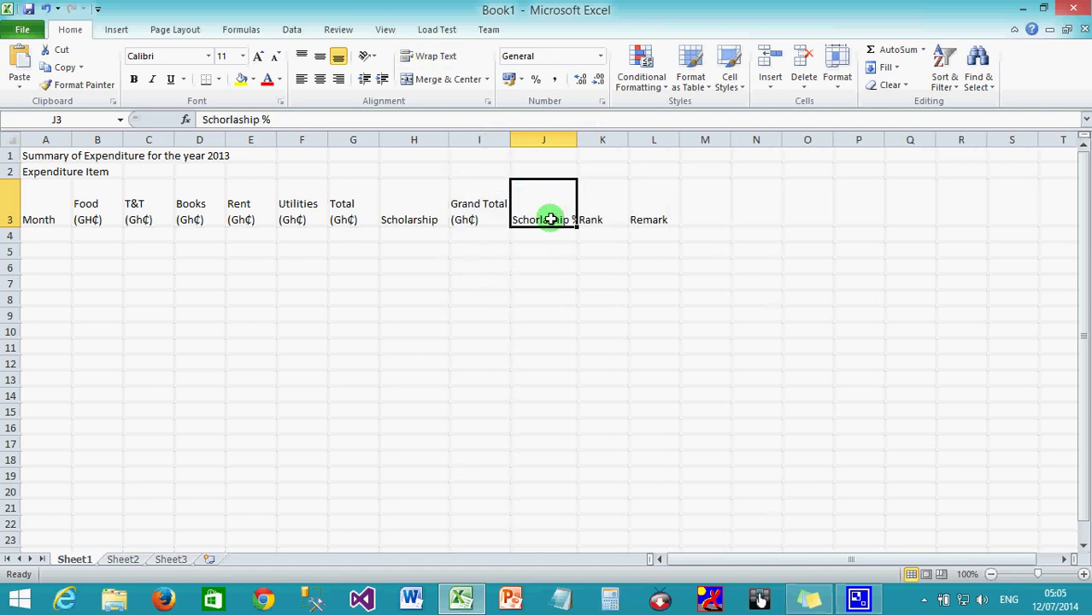
click(430, 56)
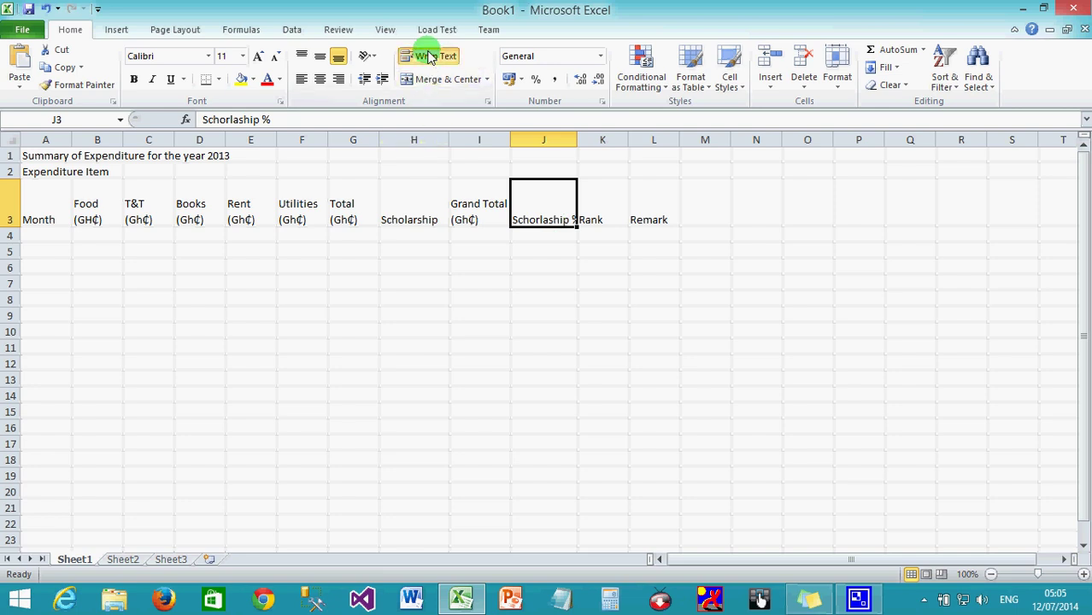
click(598, 197)
click(654, 196)
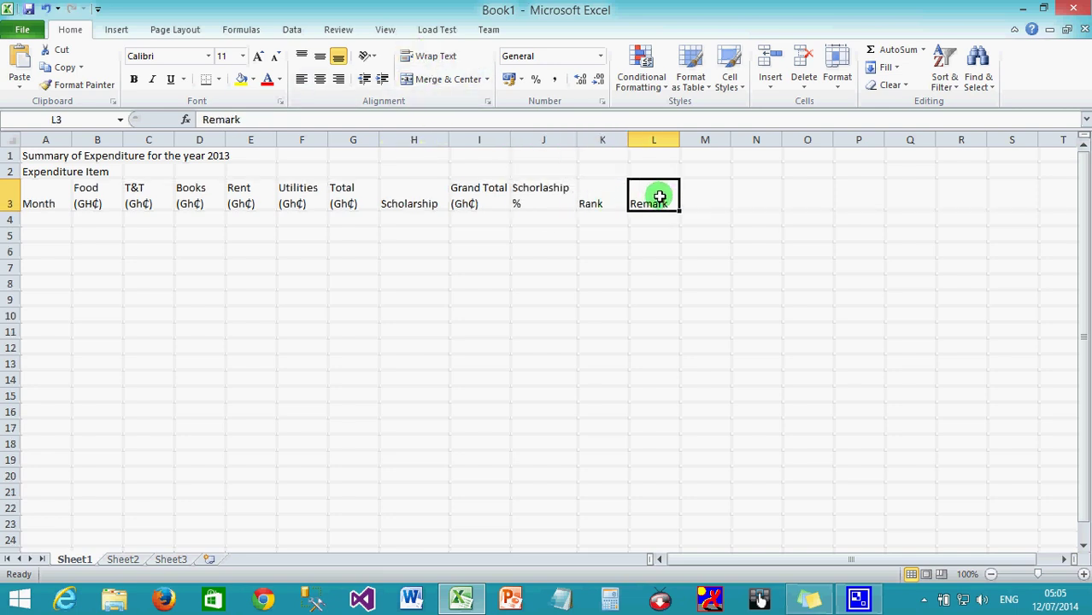
click(609, 196)
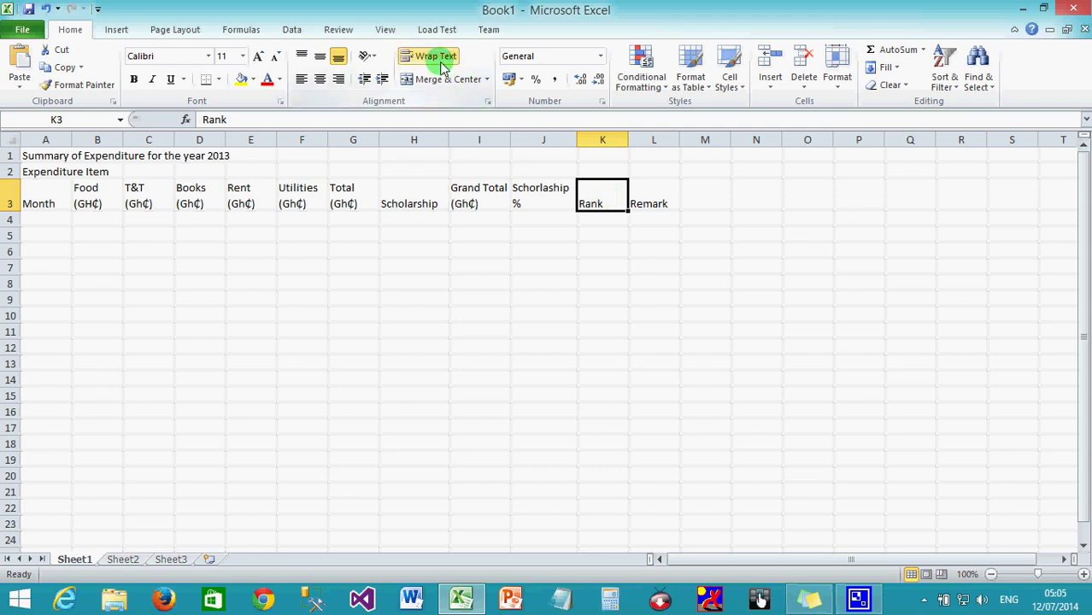
click(641, 202)
click(427, 56)
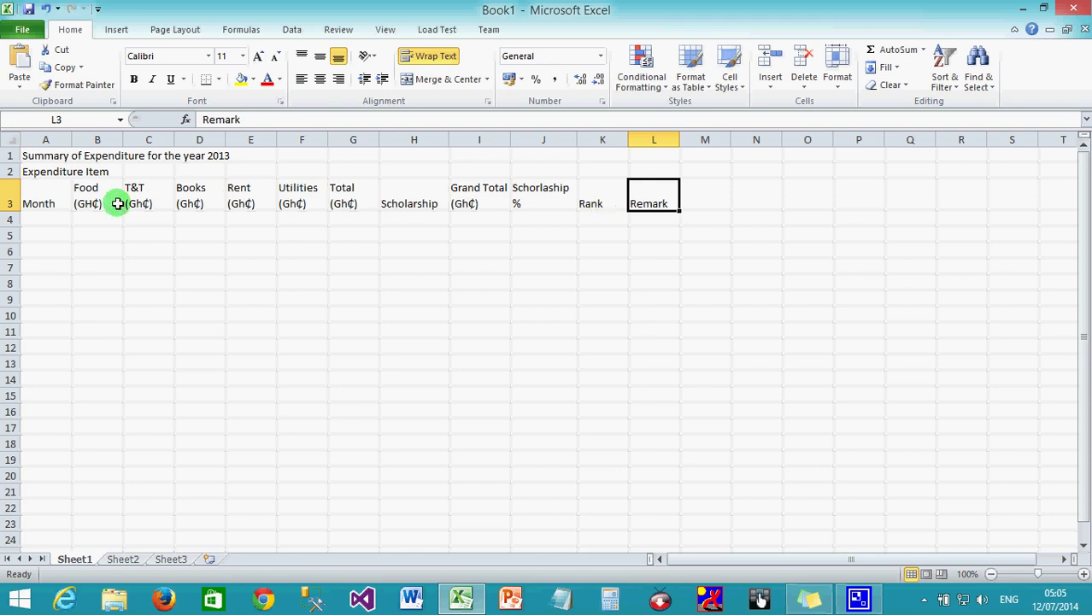
- Center the headings in A3 to L3 horizontally and make them bold
drag(39, 195, 341, 179)
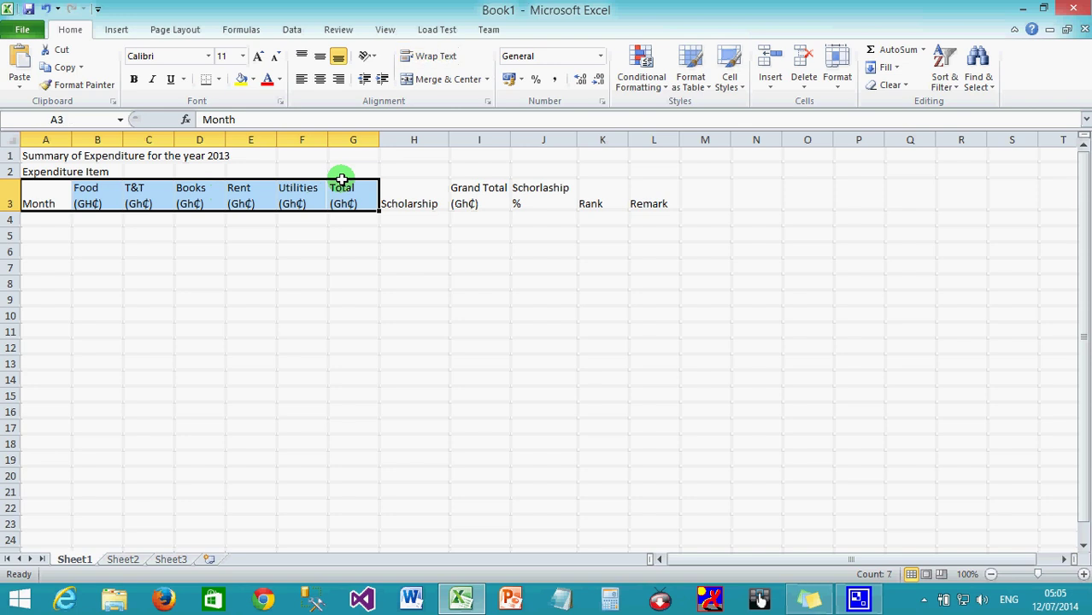
click(44, 200)
drag(44, 200, 645, 202)
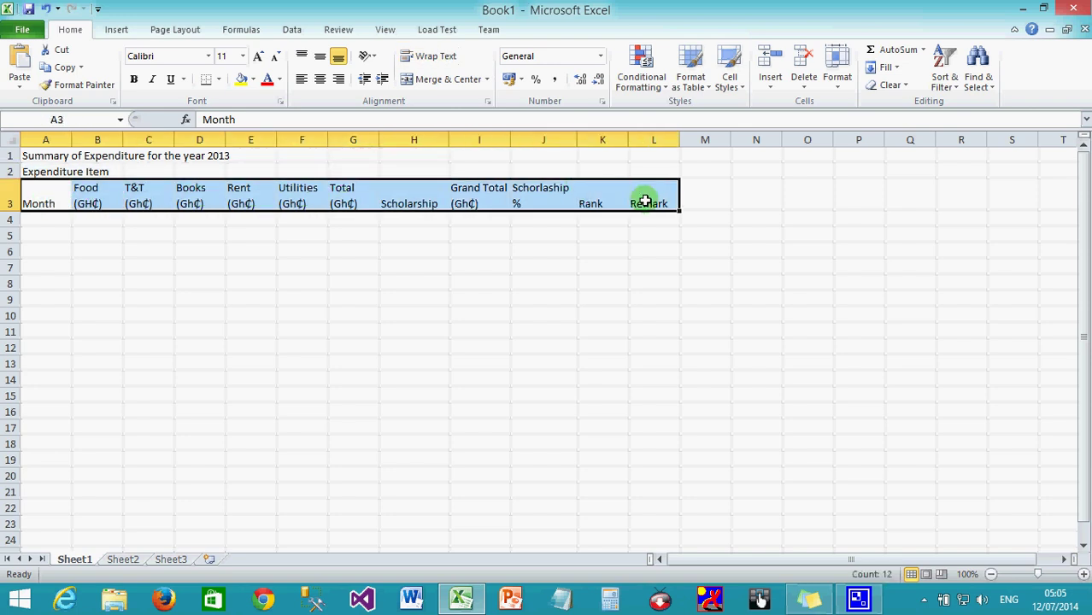
click(318, 79)
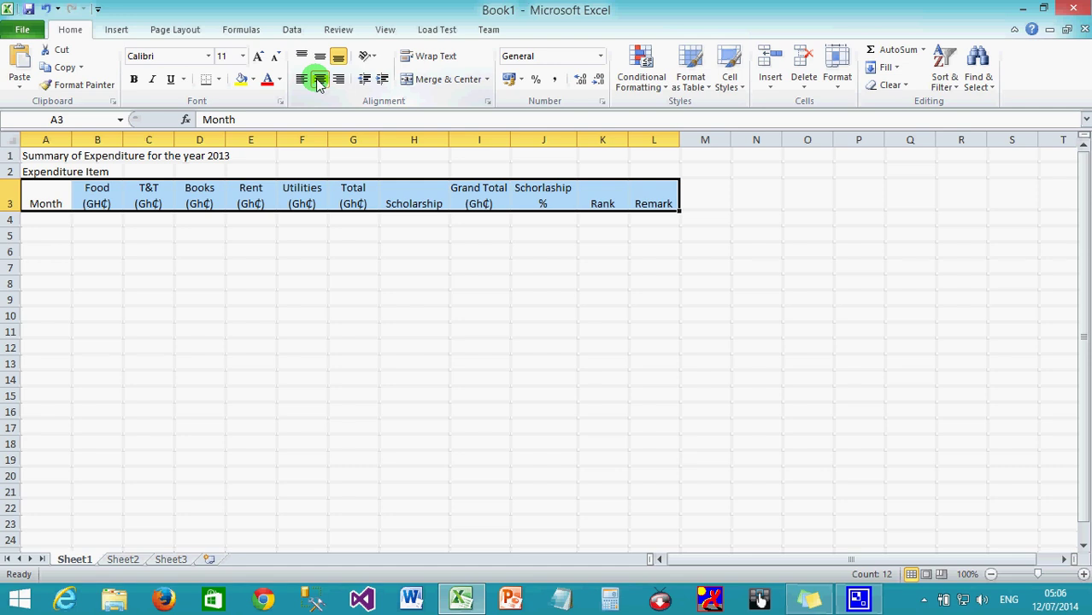
click(135, 88)
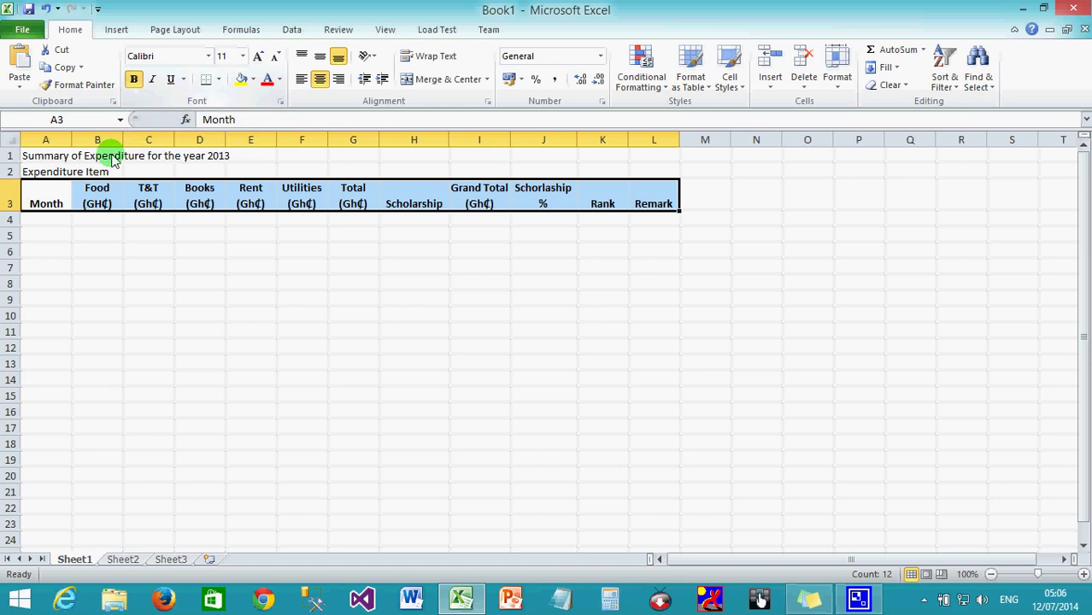
- Enter "Janunary" in cell A4 and "February" in cell A5 under the Month heading
click(55, 222)
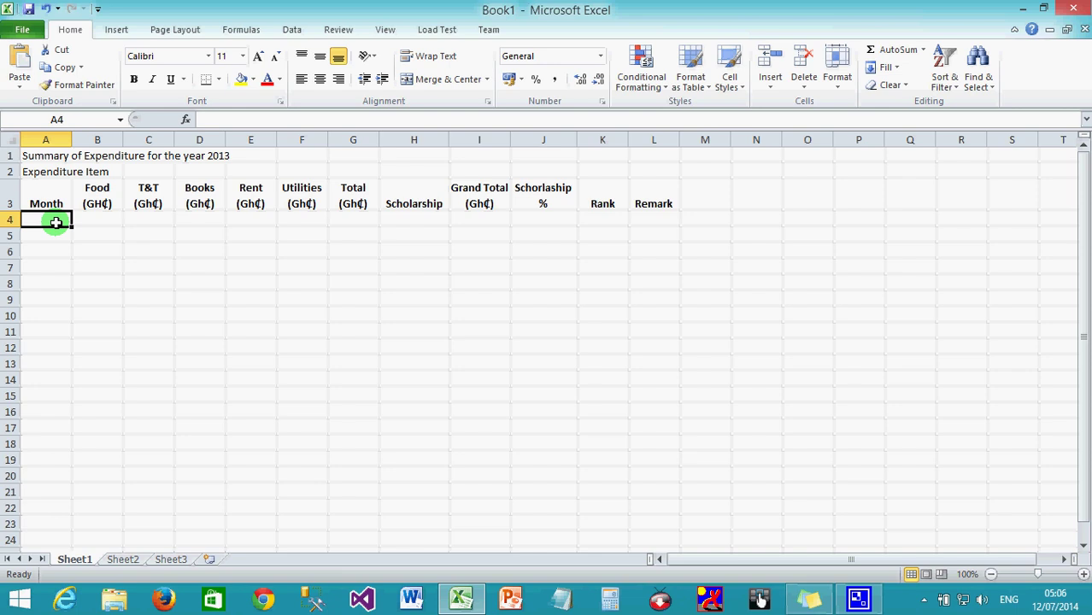
text(Janunary)
key(Return)
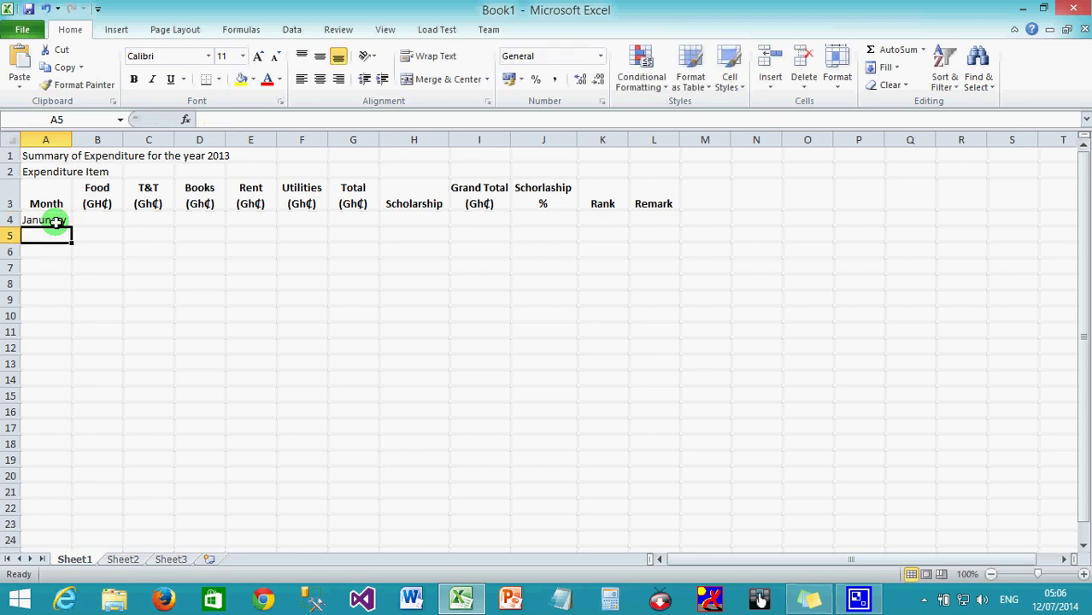
text(Febrau)
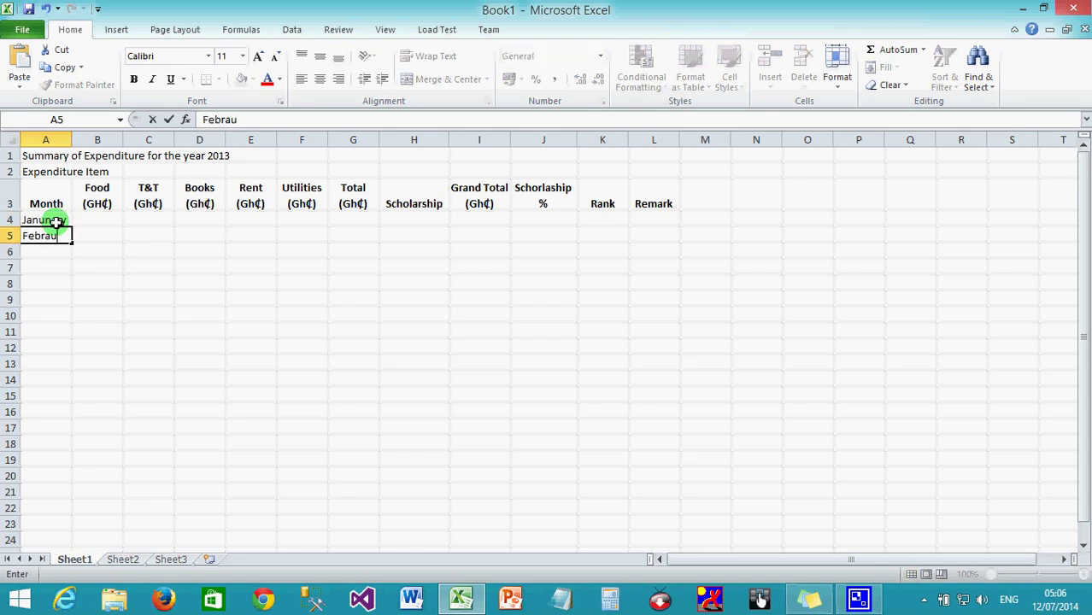
key(BackSpace)
key(BackSpace)
text(uary)
double_click(56, 221)
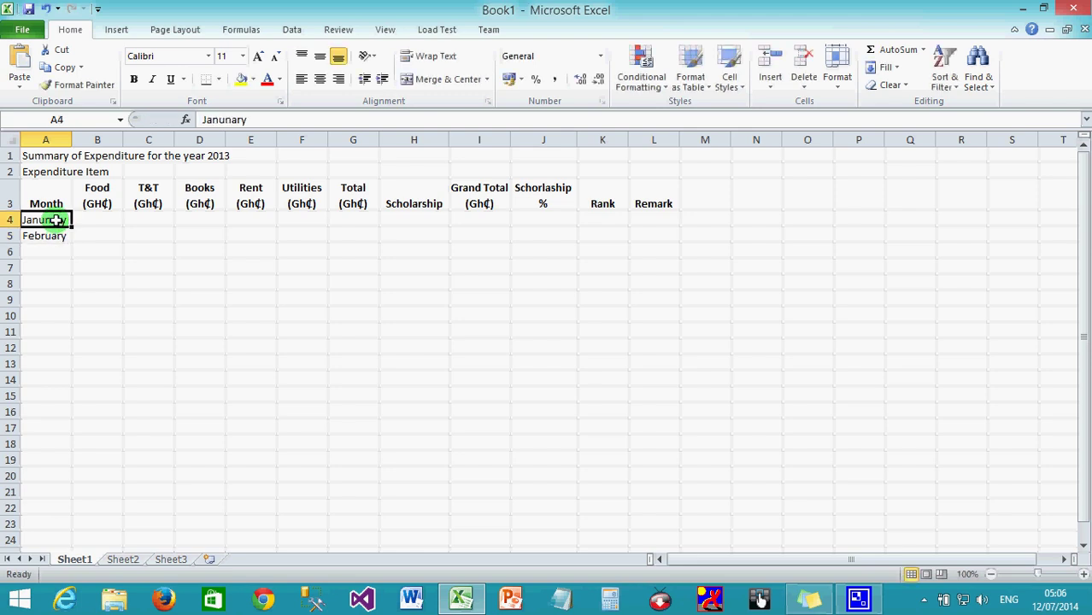
text(n)
key(Return)
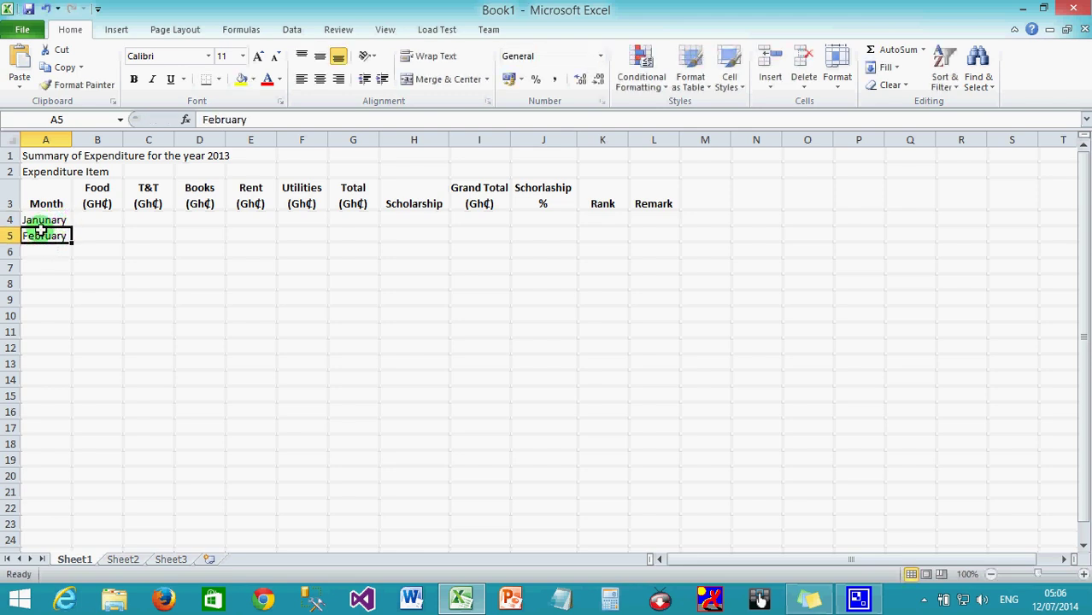
drag(40, 220, 41, 237)
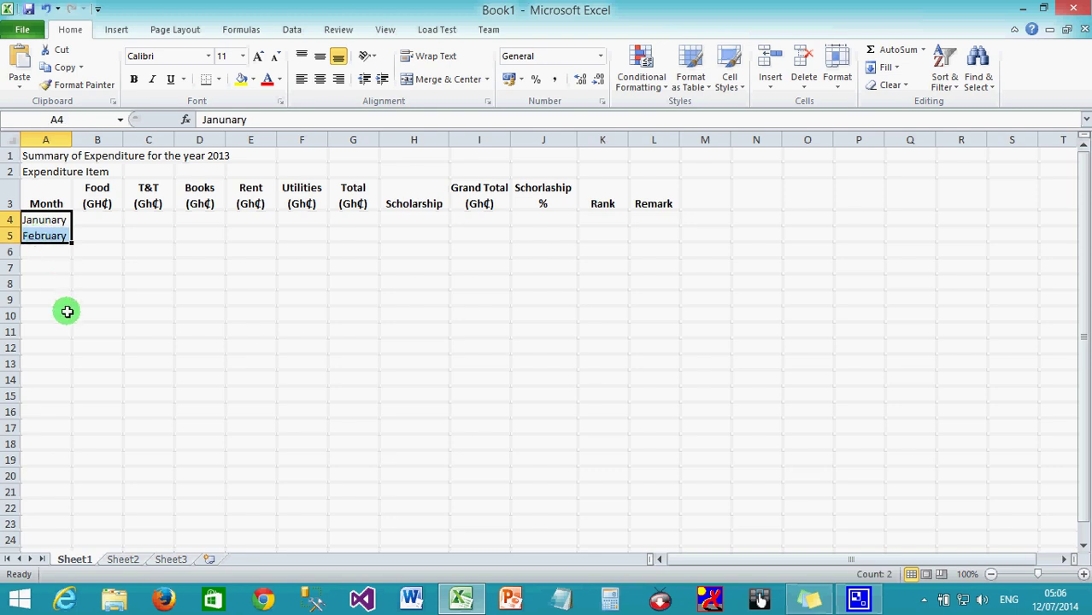
mouse_move(69, 242)
mouse_down()
mouse_move(63, 341)
mouse_move(61, 239)
mouse_move(57, 253)
mouse_up()
- Enter "March" in cell A6 below February
click(58, 253)
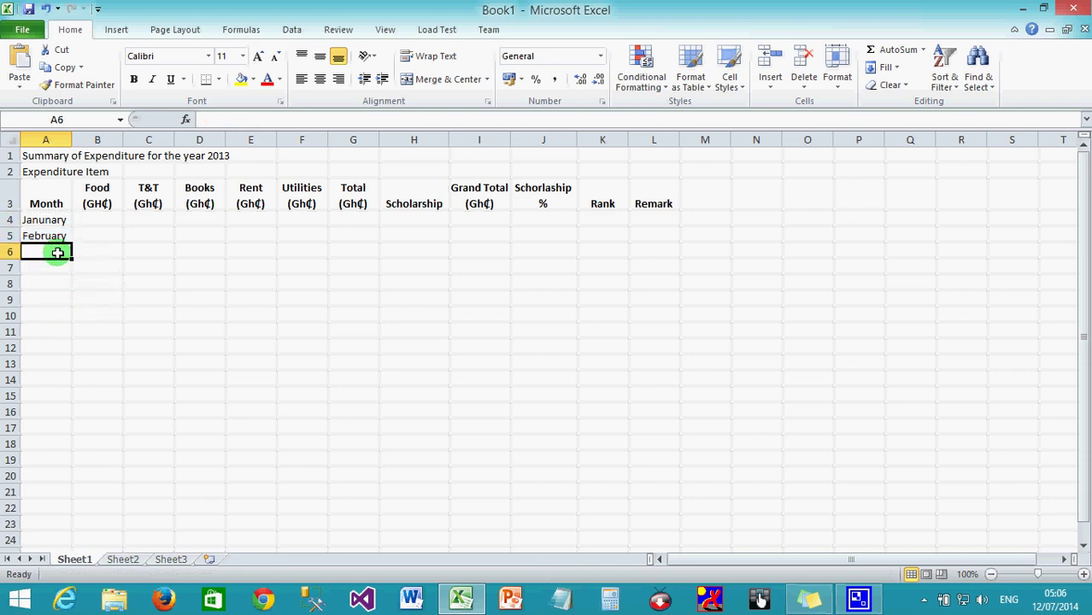
text(March)
click(53, 288)
- Correct the misspelled month name in cell A4 to "January"
mouse_move(54, 221)
mouse_down()
mouse_move(57, 234)
mouse_move(49, 220)
mouse_up()
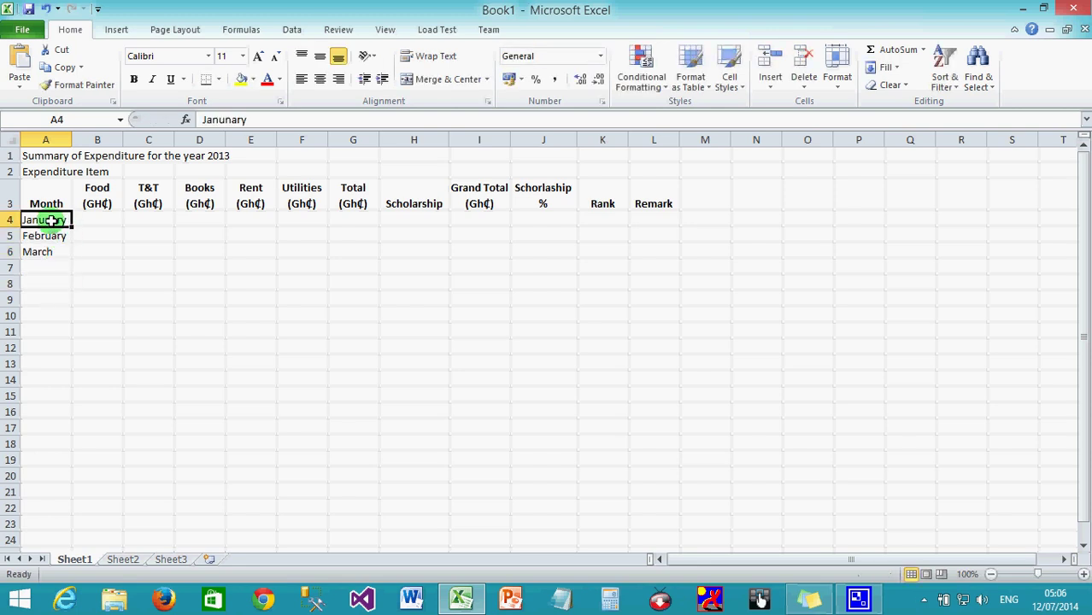
click(226, 119)
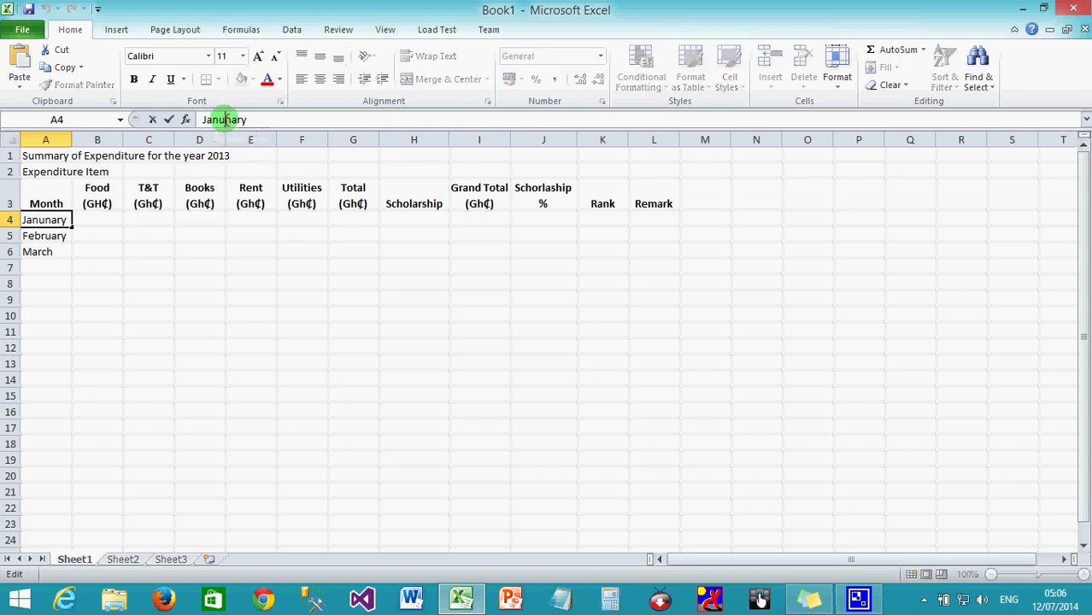
text(a)
key(Right)
key(Right)
key(BackSpace)
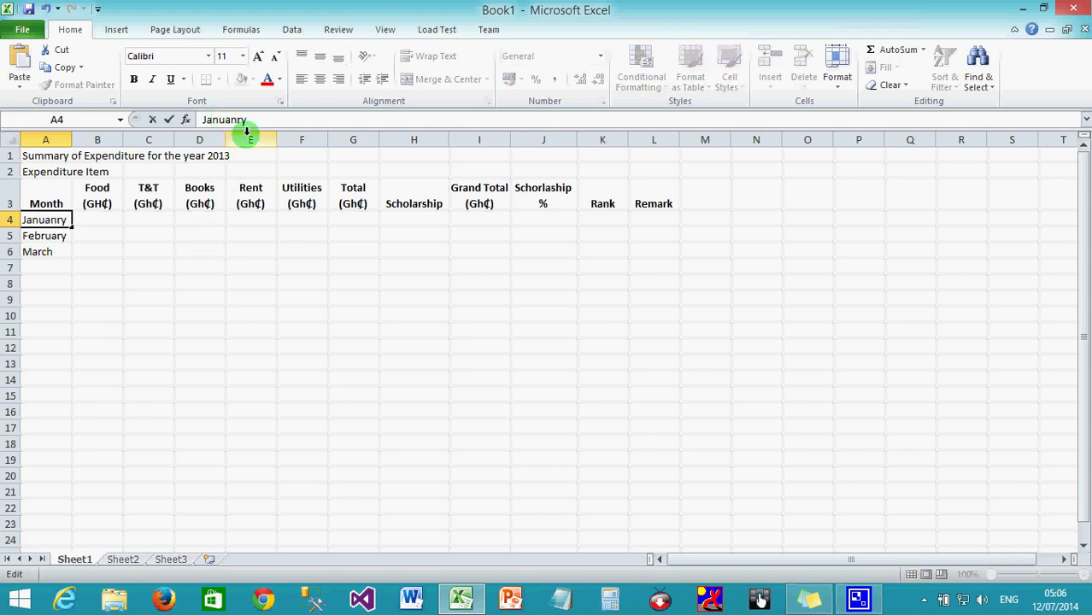
key(BackSpace)
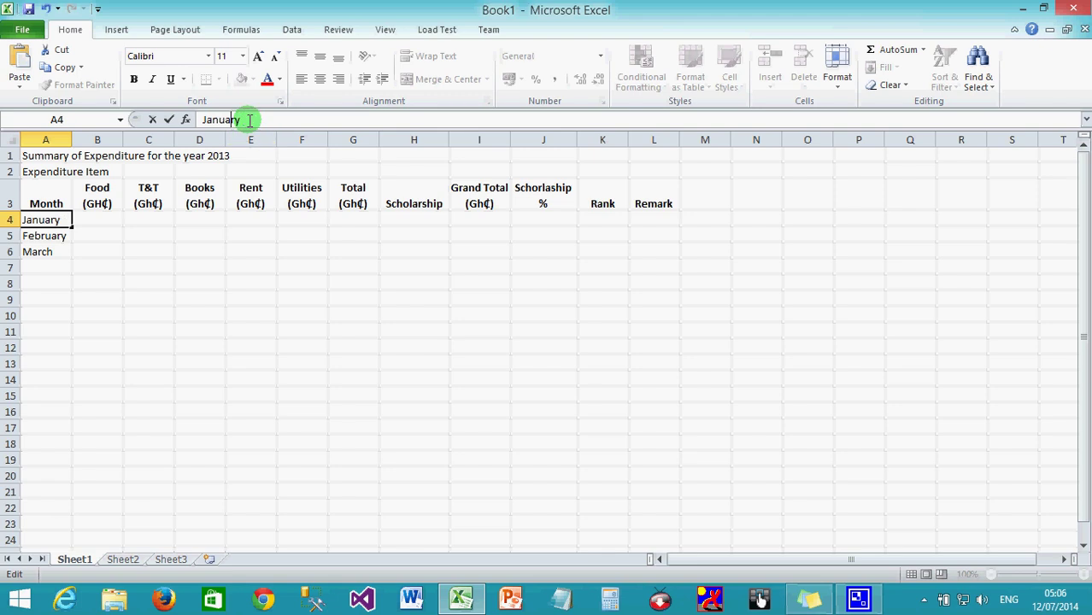
click(79, 255)
- Fill the month series down to December in cell A15 and widen column A to fit the month names
drag(53, 218, 67, 400)
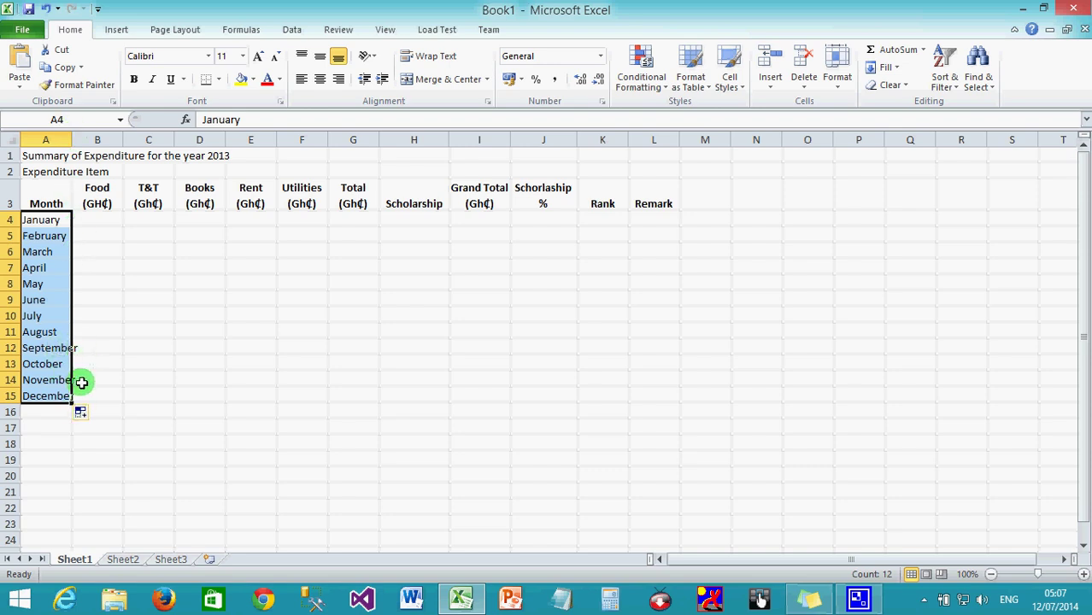
drag(74, 140, 86, 140)
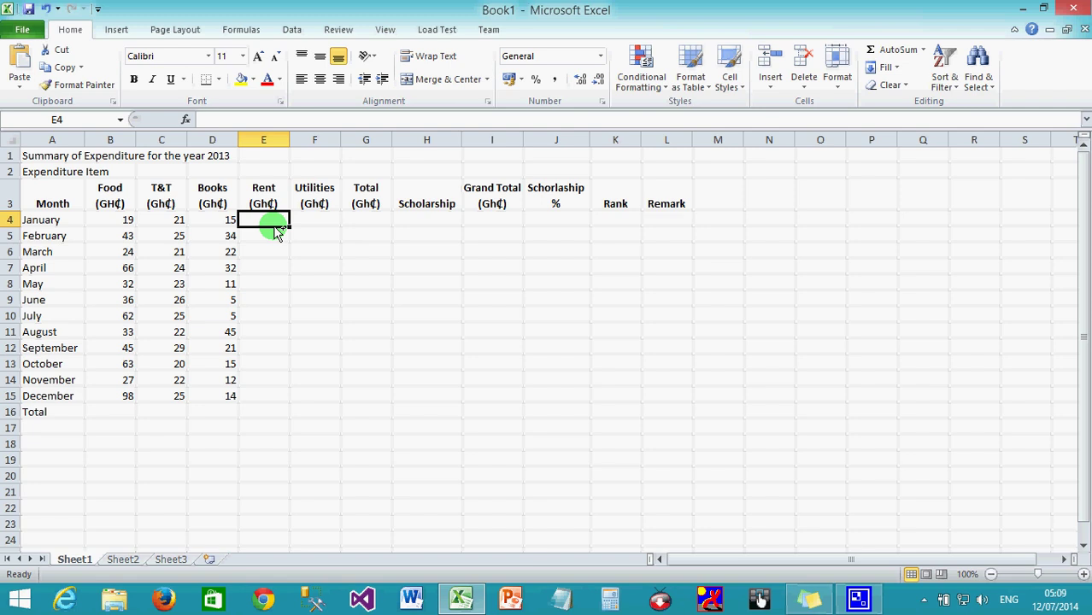
- Enter 50 as January's rent in cell E4 and fill the value down the Rent column
text(50)
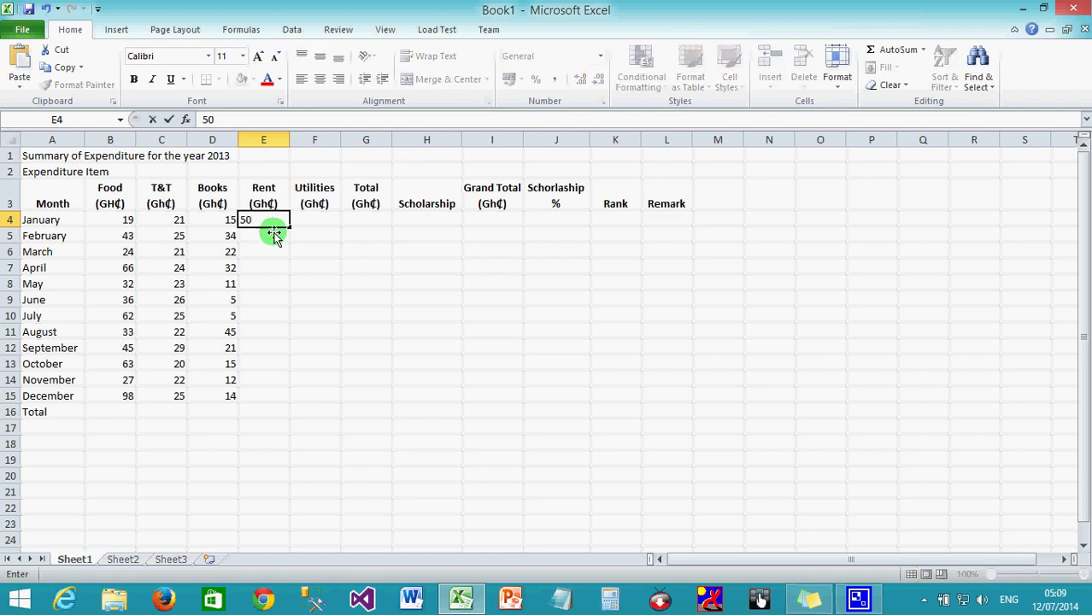
click(273, 248)
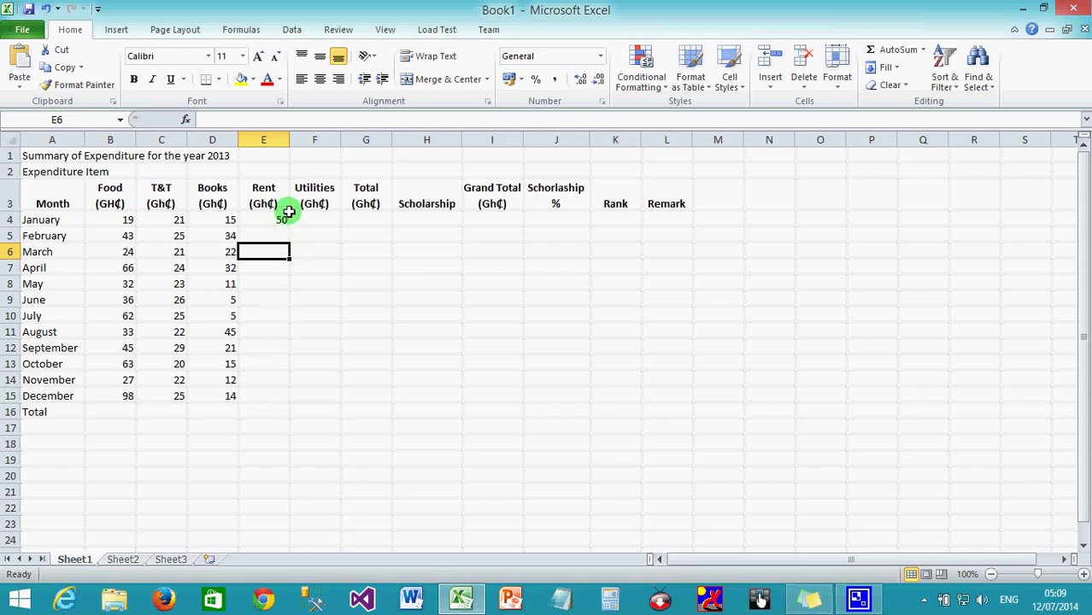
click(279, 222)
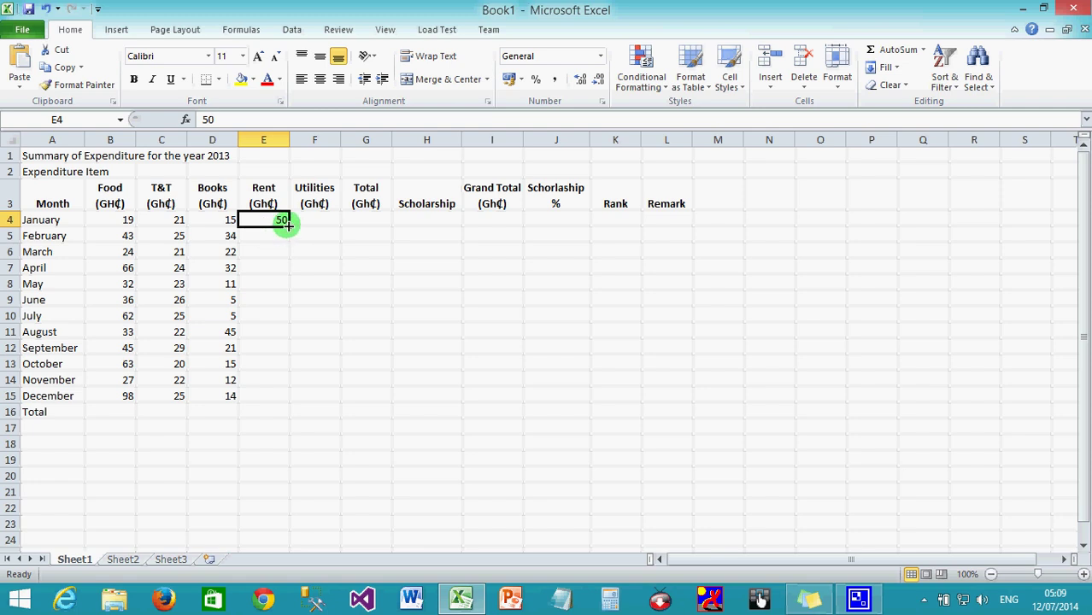
double_click(288, 227)
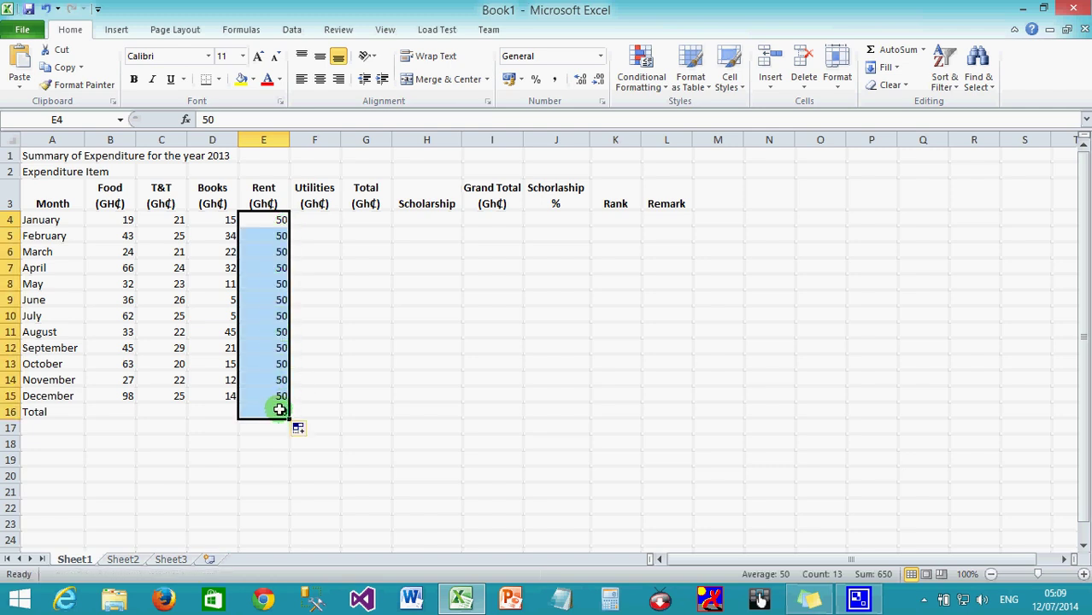
click(285, 445)
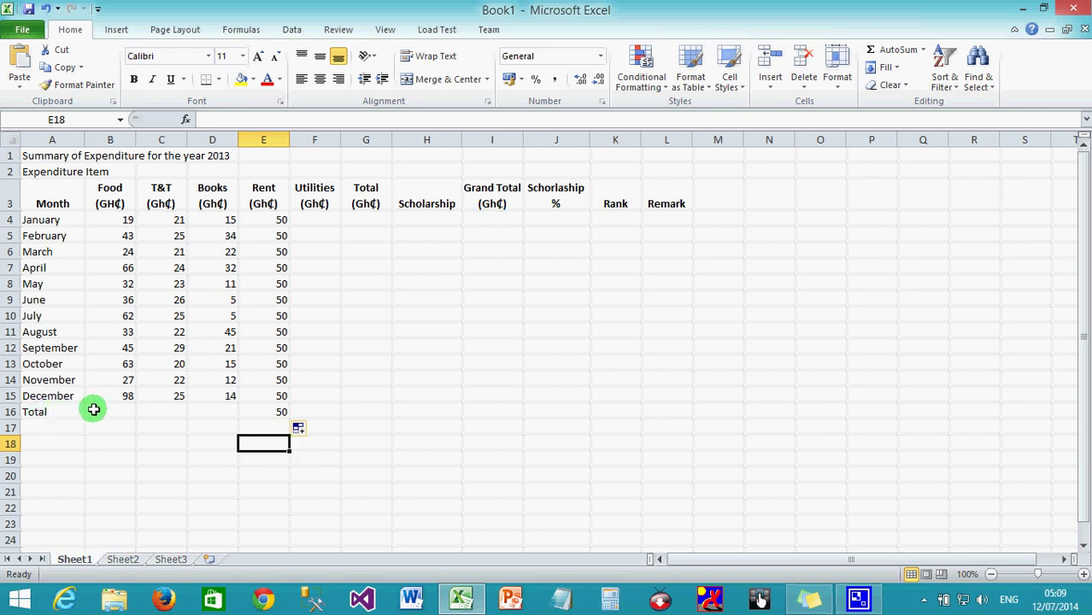
- Clear the values filled into the Total row for Rent and Scholarship, cells E16 and H16
click(267, 409)
key(Delete)
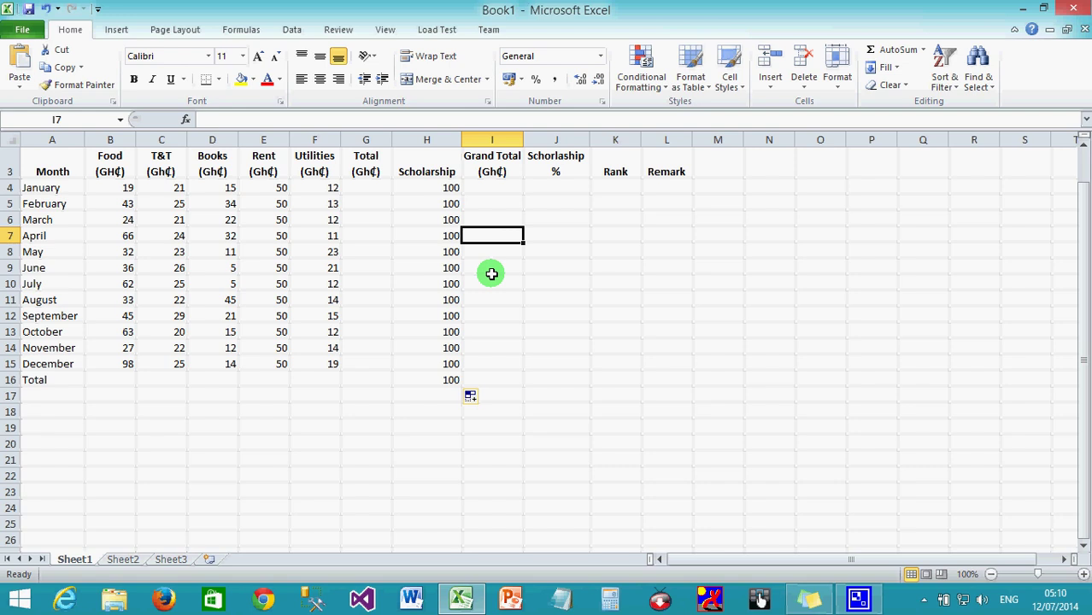
click(450, 383)
key(Delete)
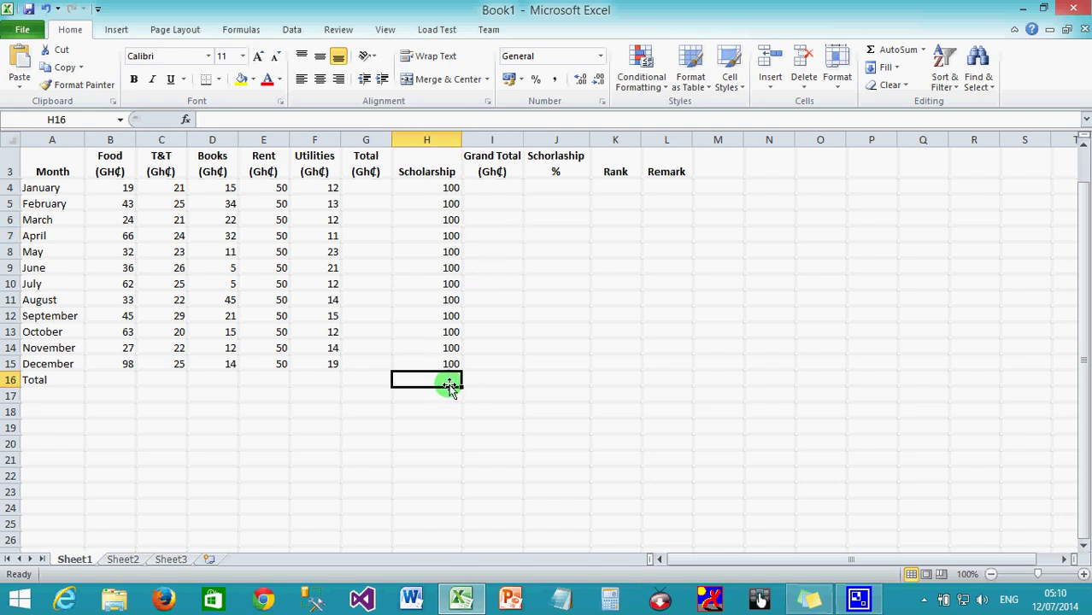
click(374, 187)
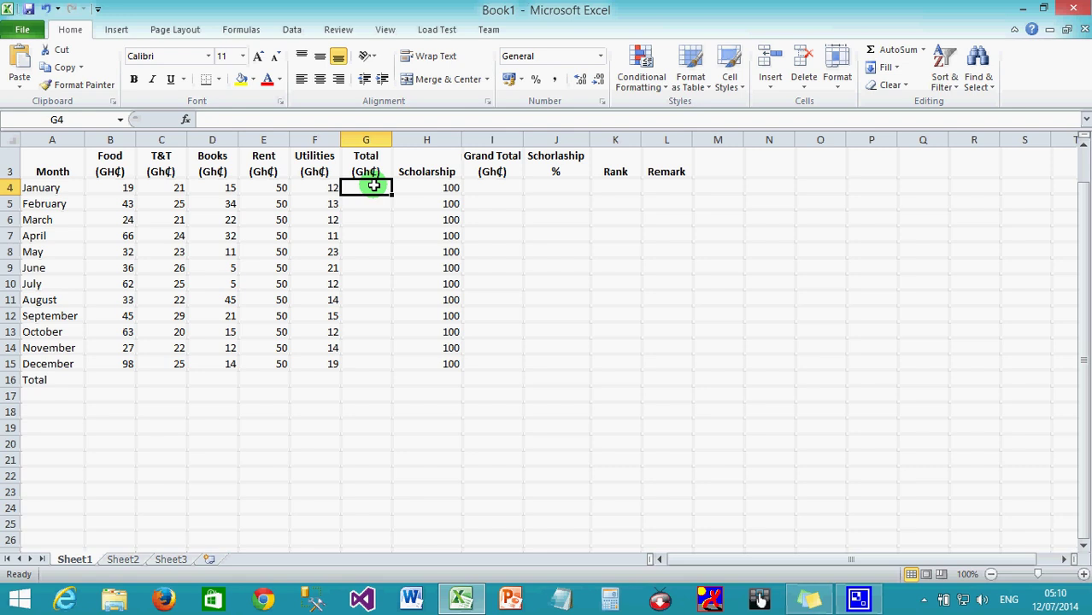
click(471, 184)
click(574, 184)
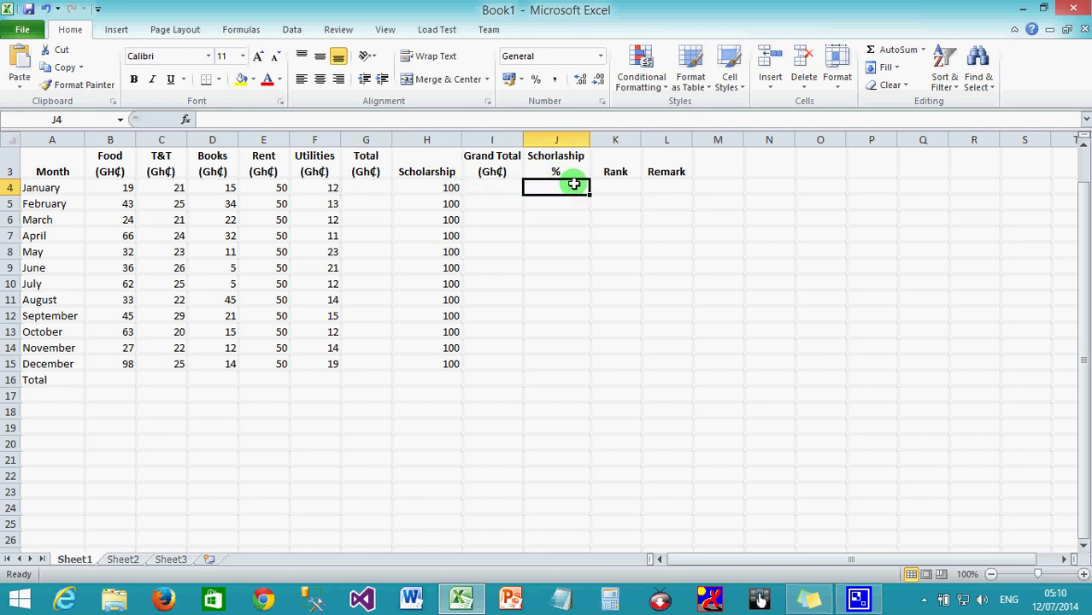
click(603, 185)
click(661, 186)
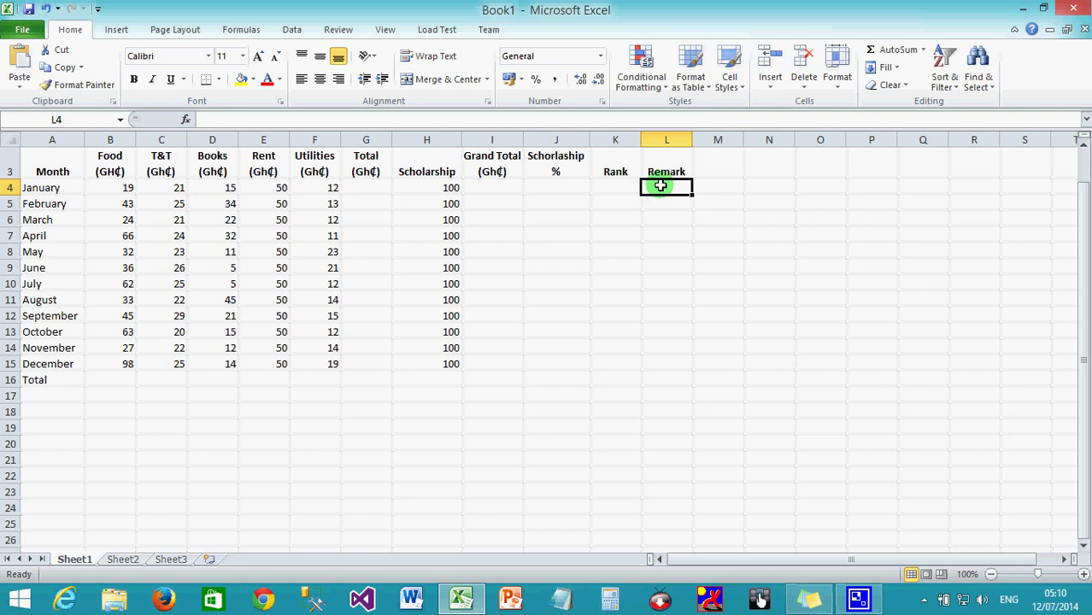
- Calculate January's total expenses in cell G4 with AutoSum over B4:F4
click(368, 187)
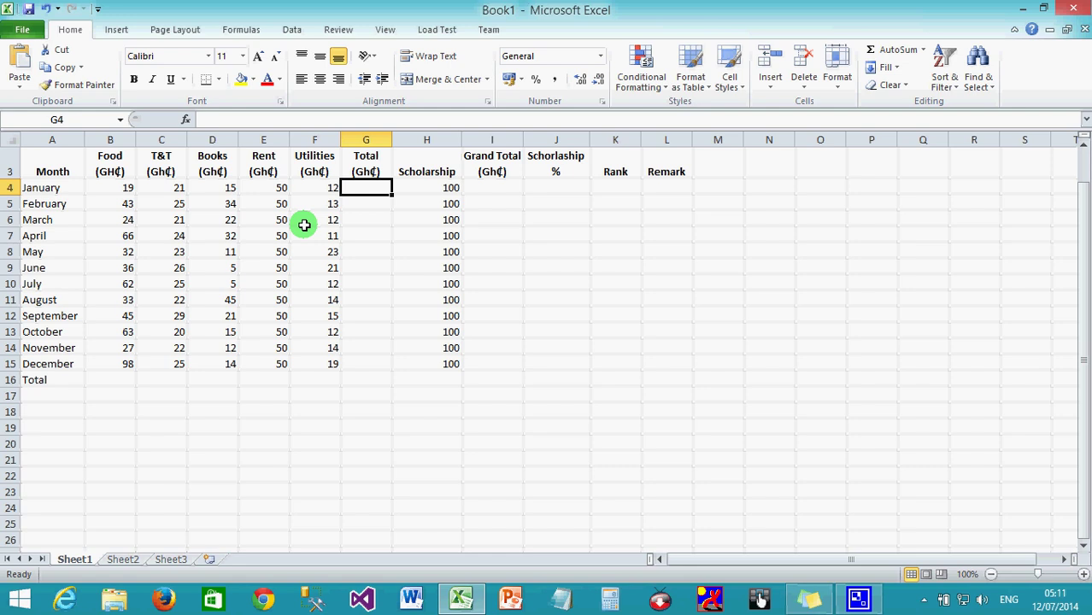
click(124, 188)
drag(137, 188, 317, 188)
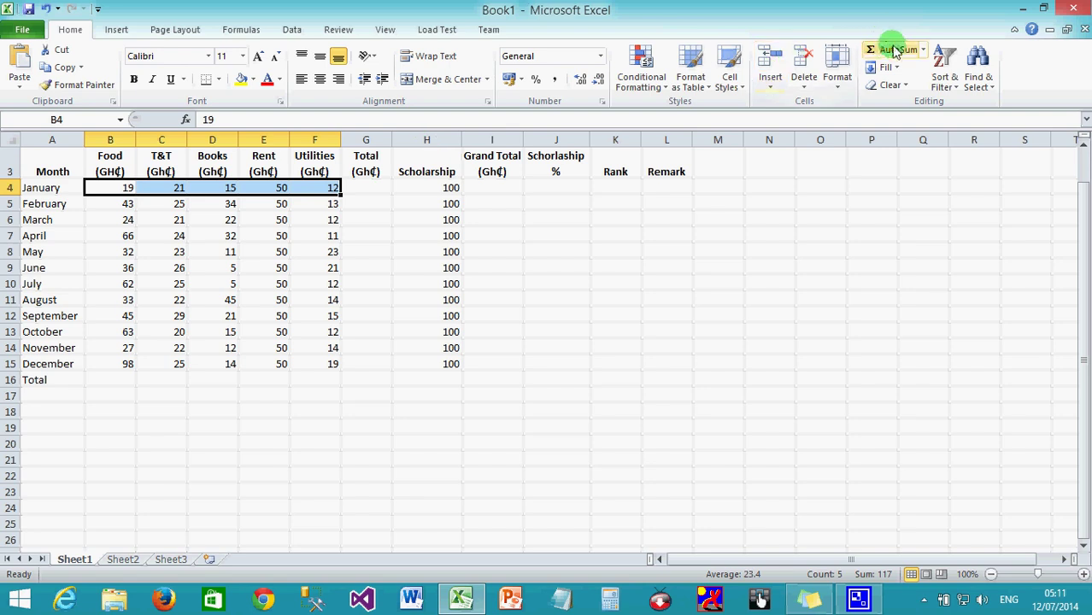
click(895, 53)
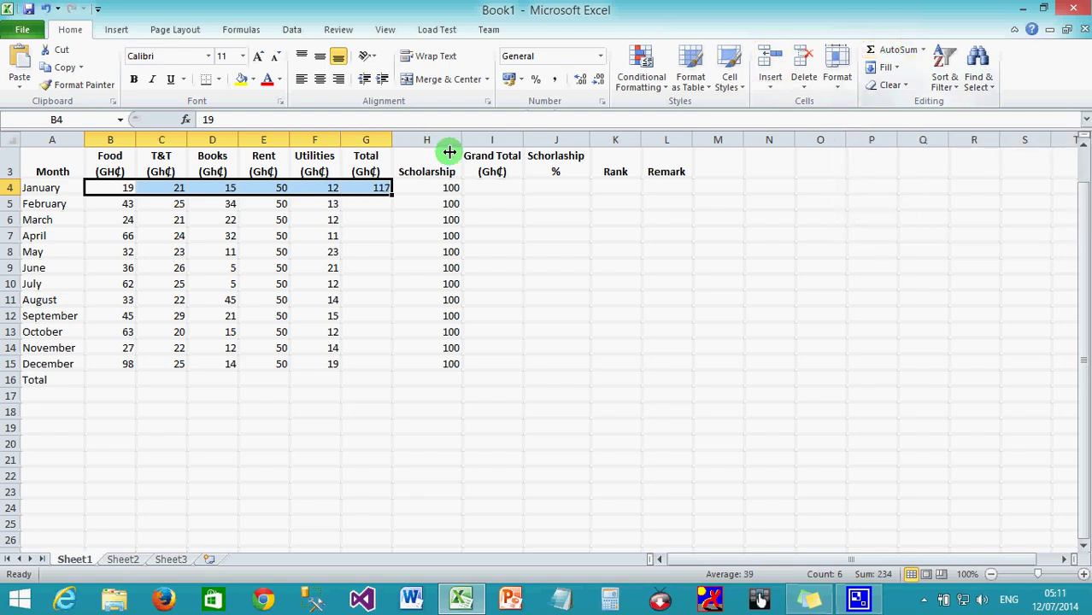
- Fill January's total formula down the Total column and clear the value filled into cell G16
click(370, 189)
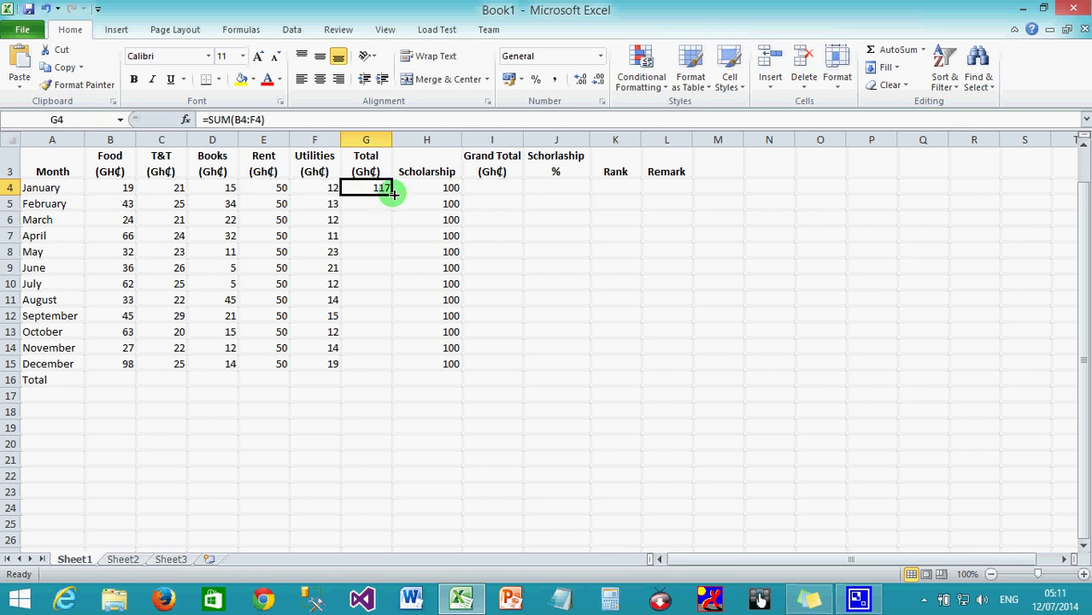
double_click(394, 194)
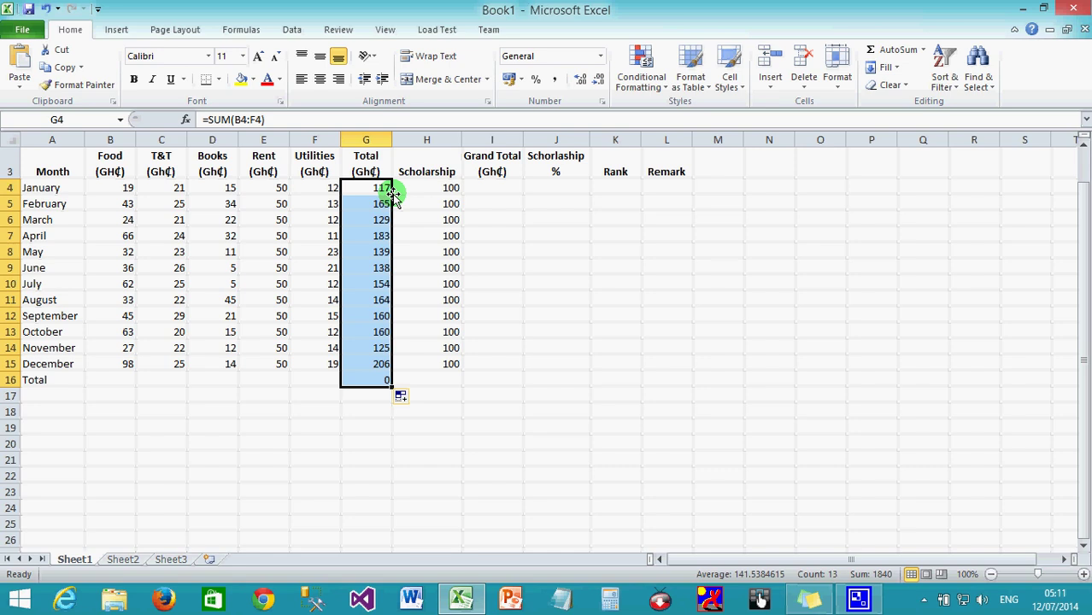
click(406, 365)
click(377, 380)
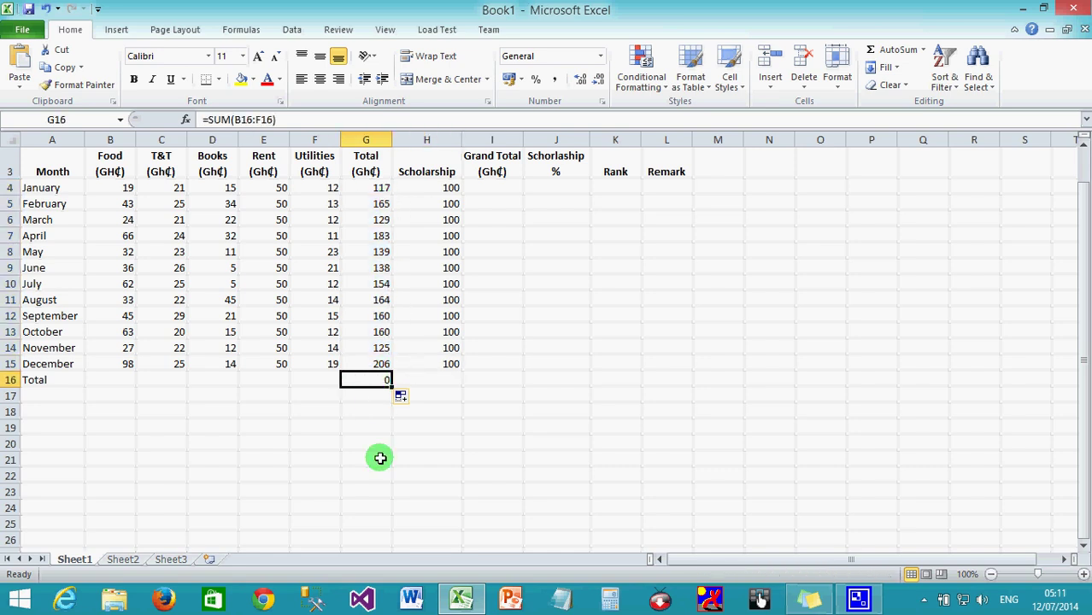
key(Delete)
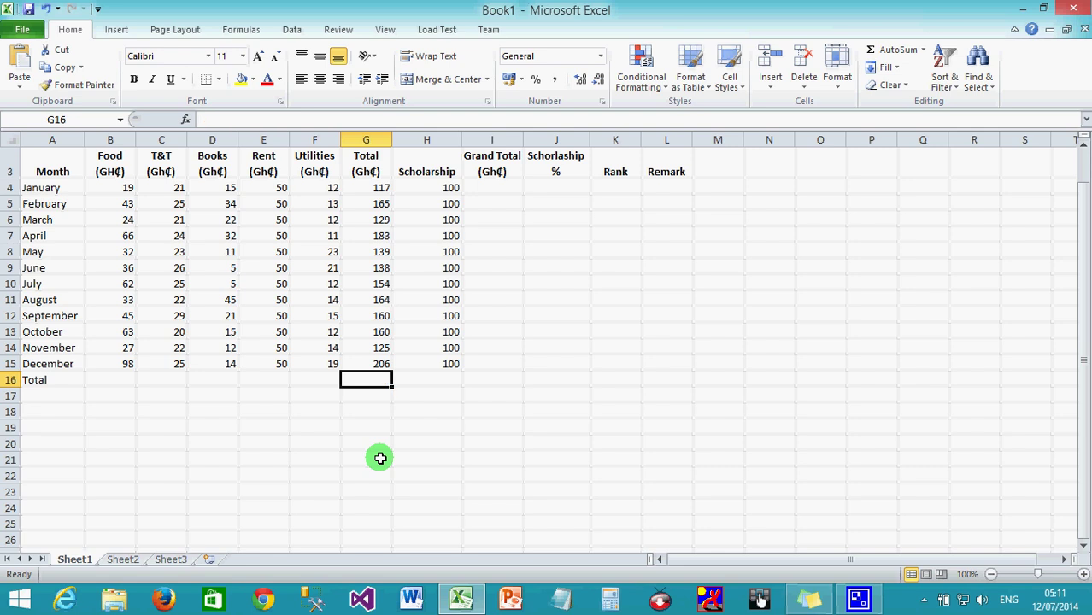
click(494, 188)
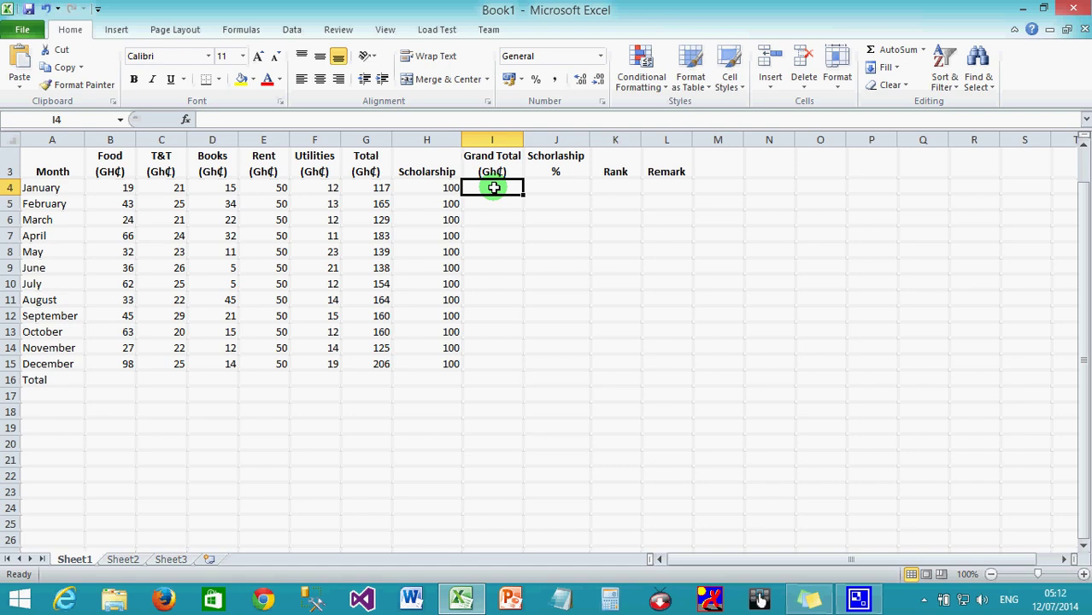
click(370, 185)
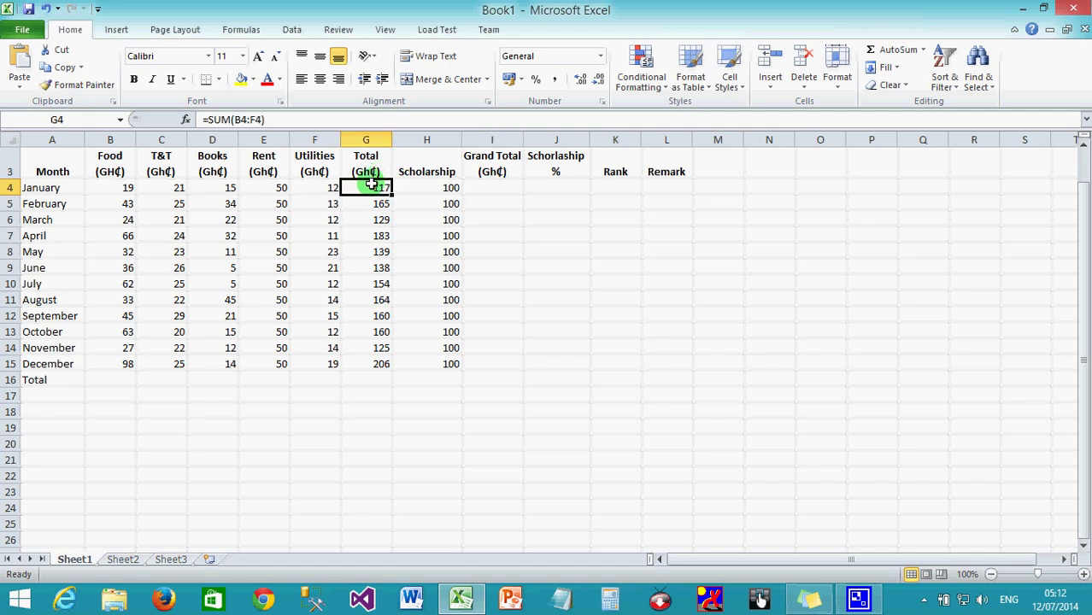
click(435, 188)
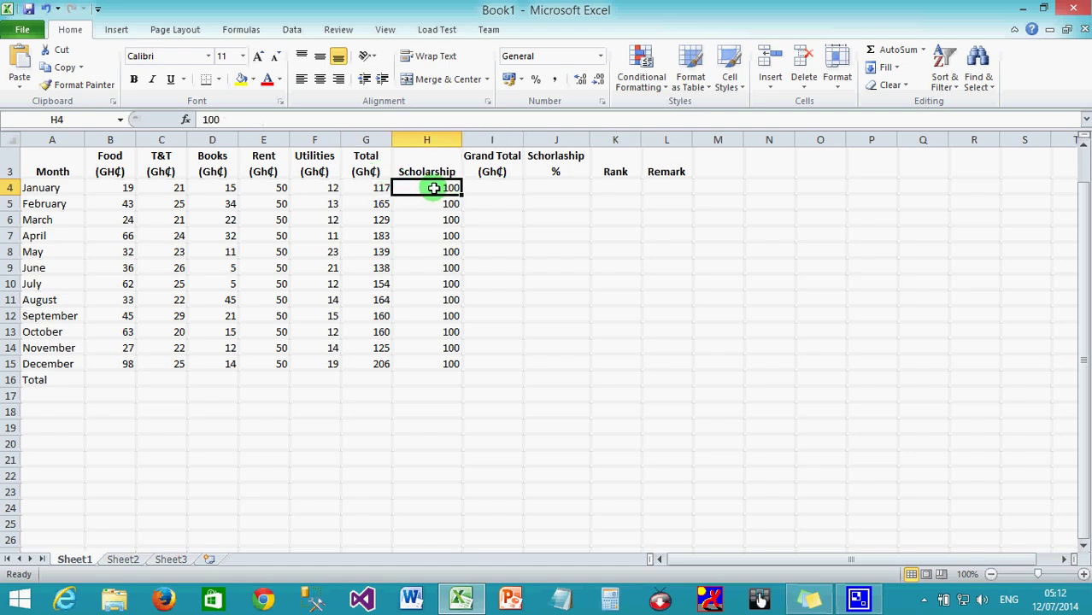
- Enter the formula =G4-H4 for January's grand total in cell I4 and fill it down to December in cell I15
click(490, 188)
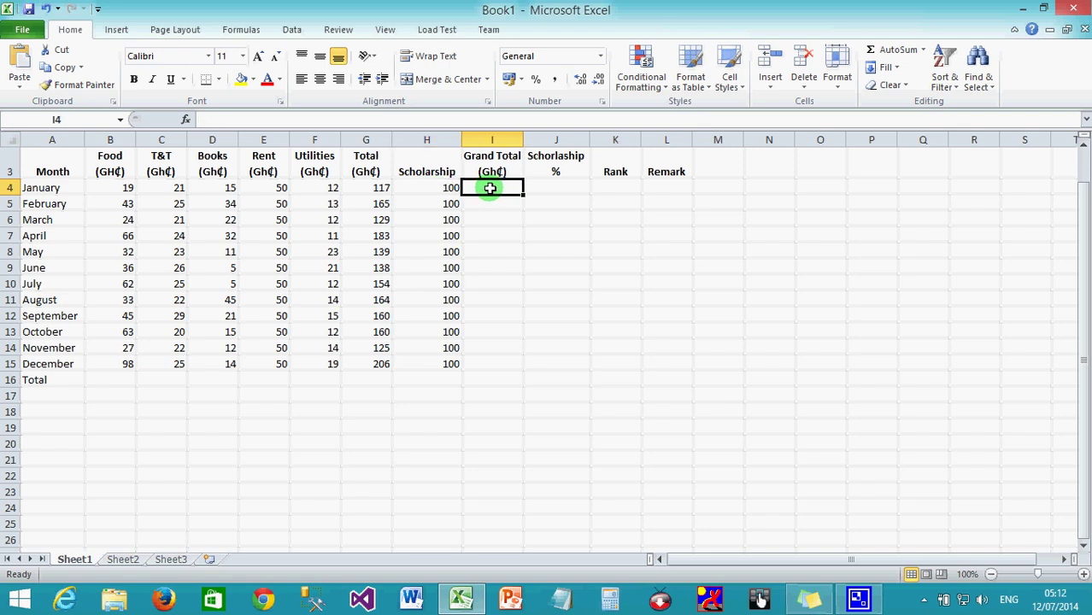
text(=)
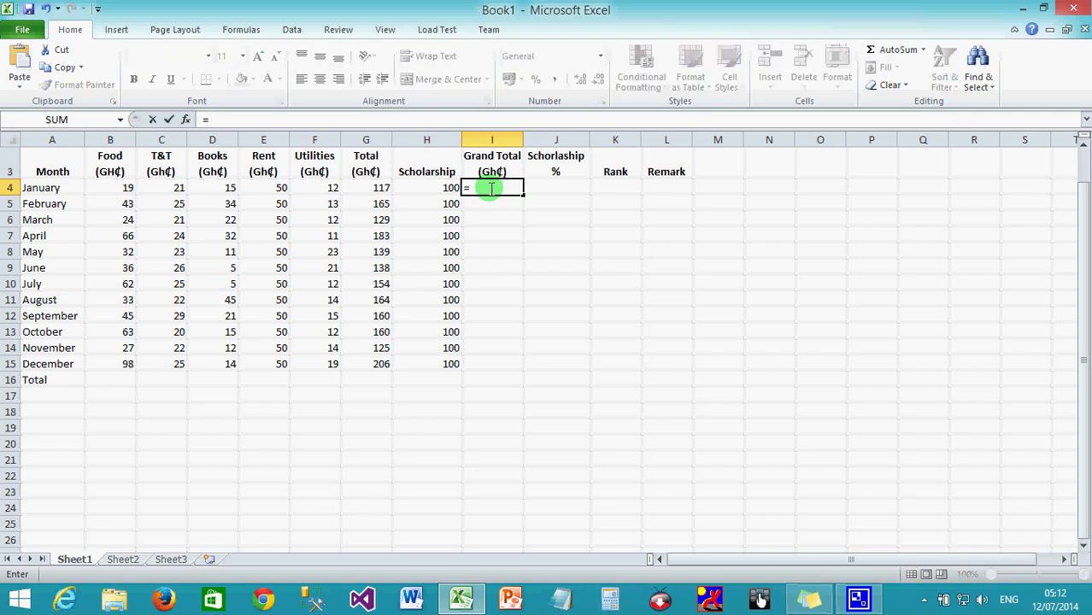
click(379, 188)
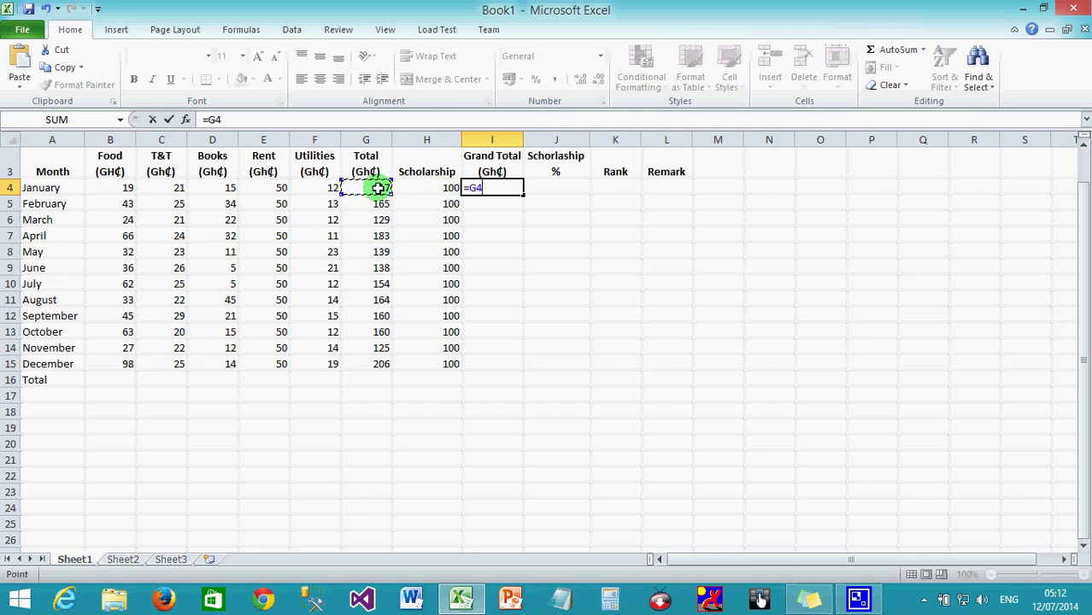
text(-)
click(447, 188)
key(Return)
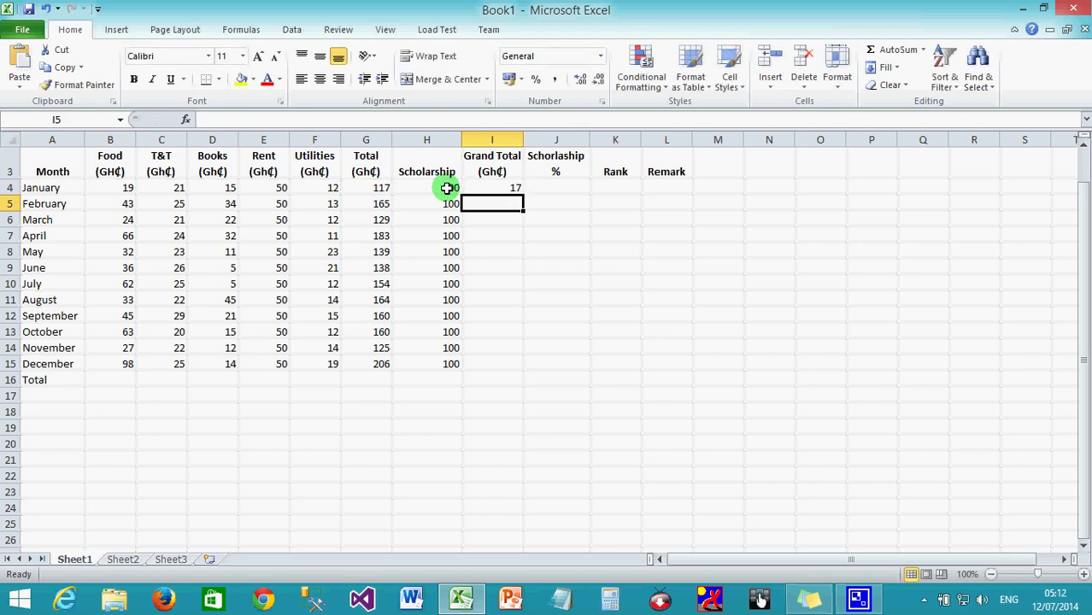
click(492, 188)
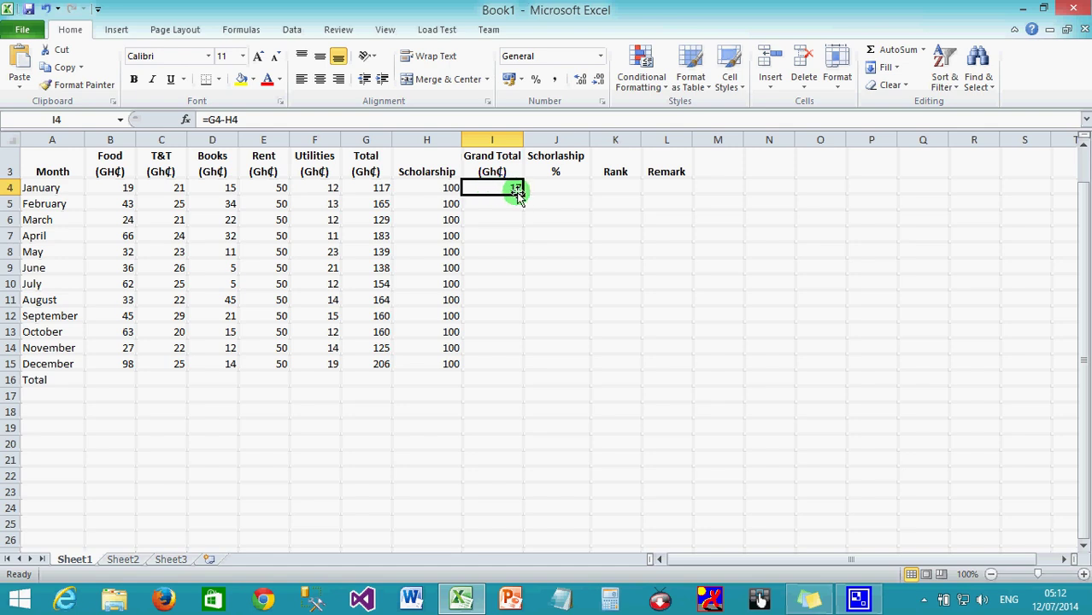
drag(524, 195, 522, 363)
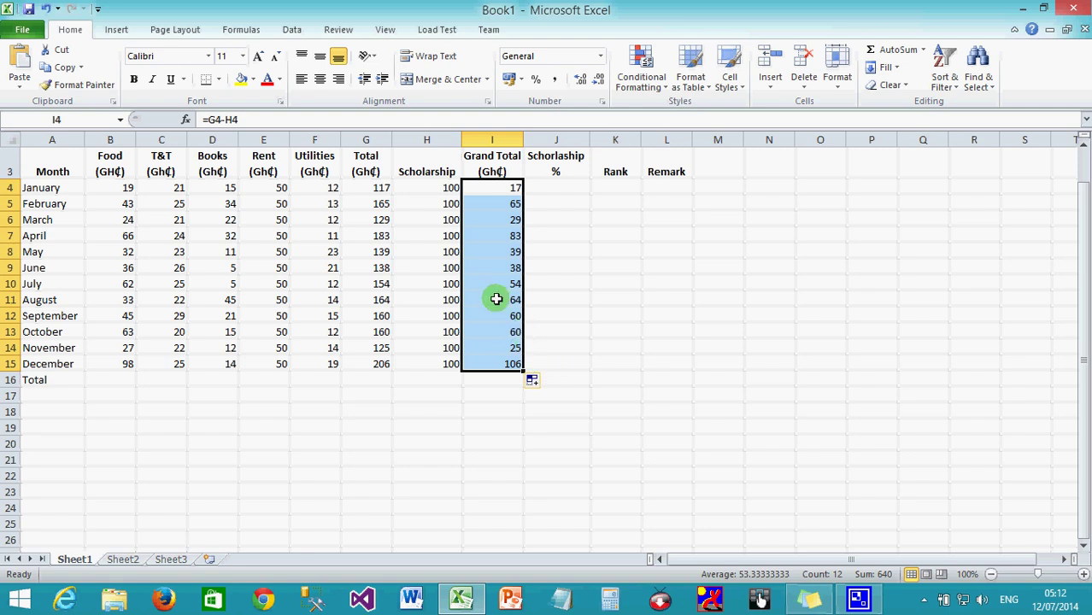
click(558, 192)
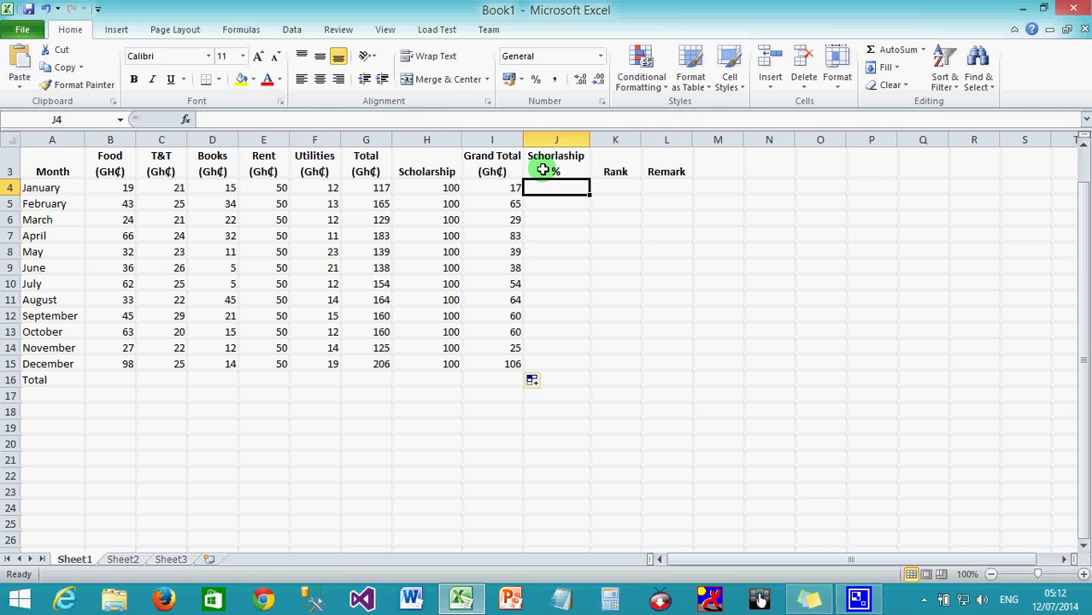
click(385, 191)
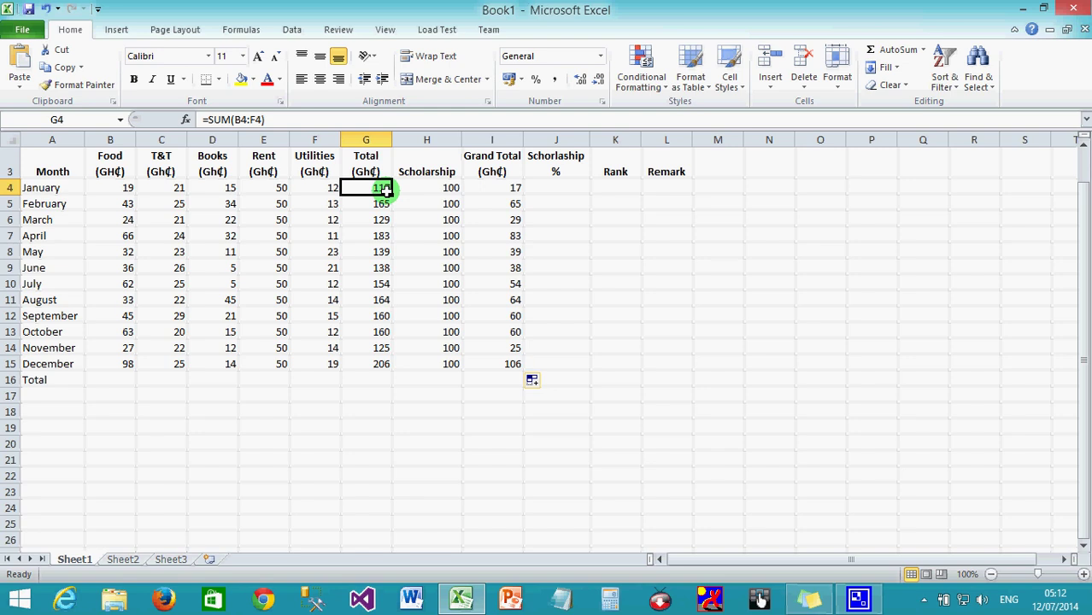
click(554, 190)
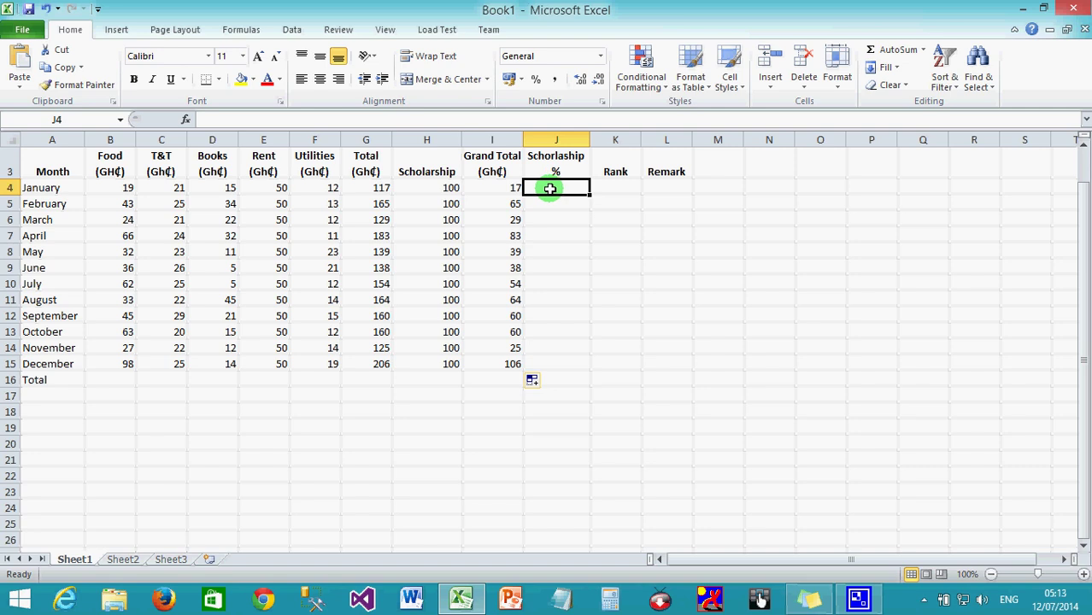
click(369, 191)
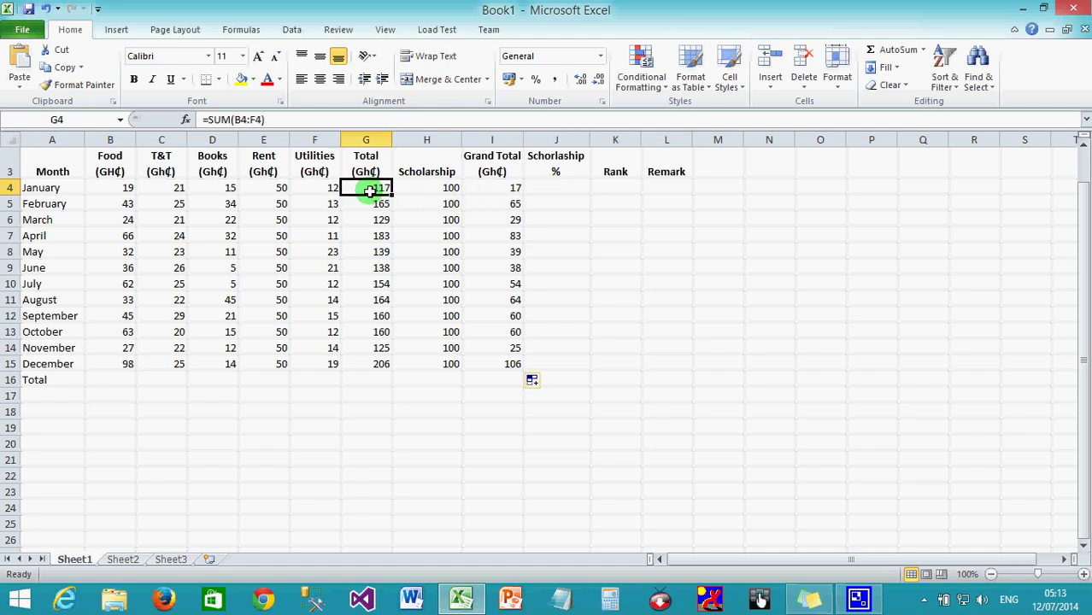
- Enter the formula =(H4/G4)*100 in cell J4 for January's scholarship percentage
click(566, 187)
text(=)
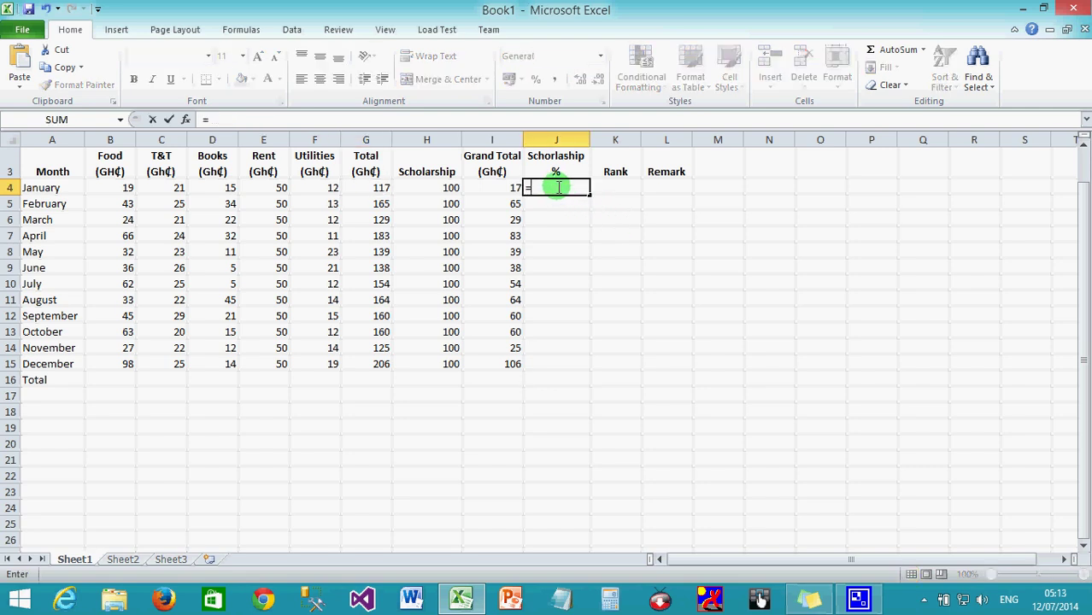
click(448, 187)
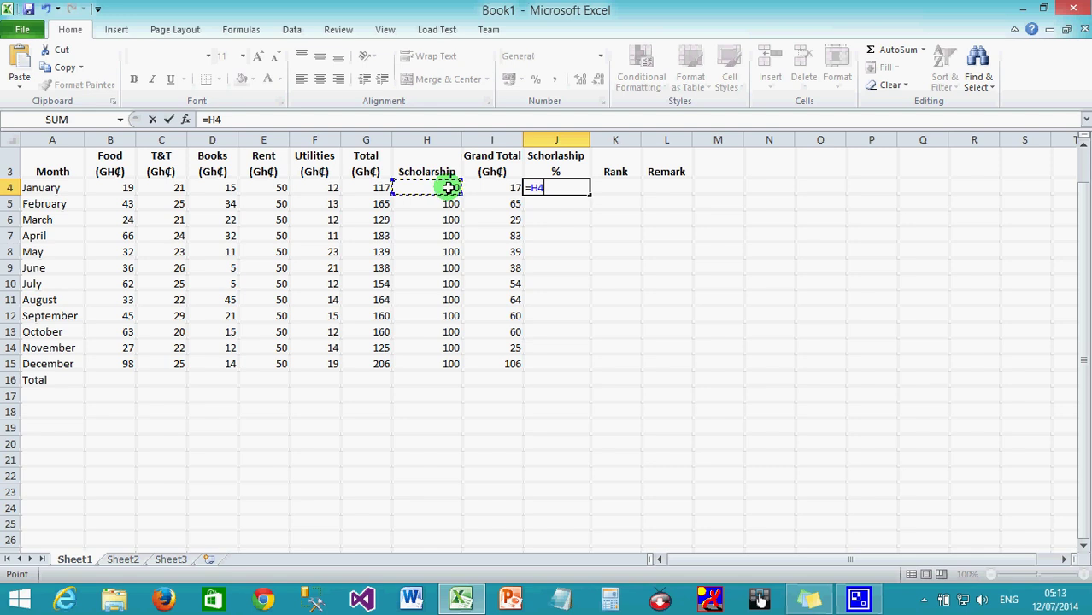
key(BackSpace)
key(BackSpace)
text(()
click(448, 188)
text(/)
click(369, 188)
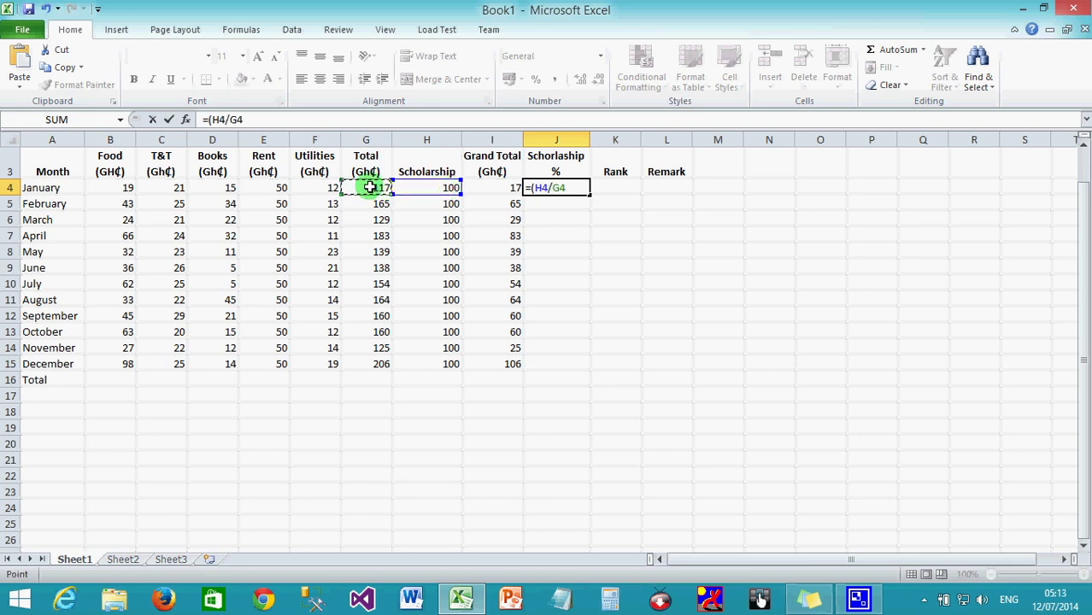
text()*100)
key(Return)
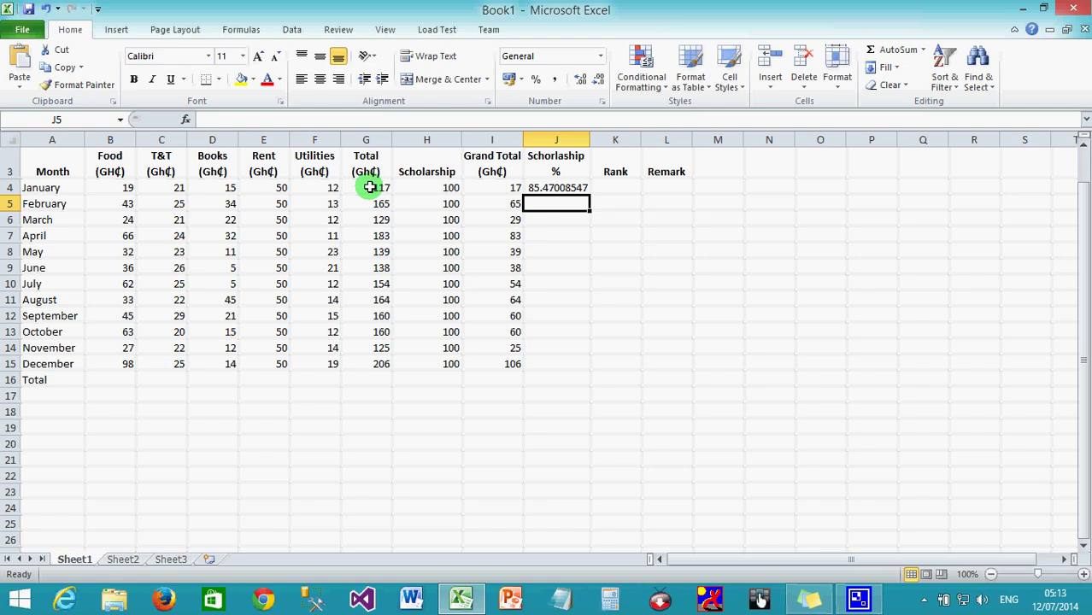
- Reduce January's scholarship percentage in J4 to one decimal place and fill it down to December in cell J15
click(555, 190)
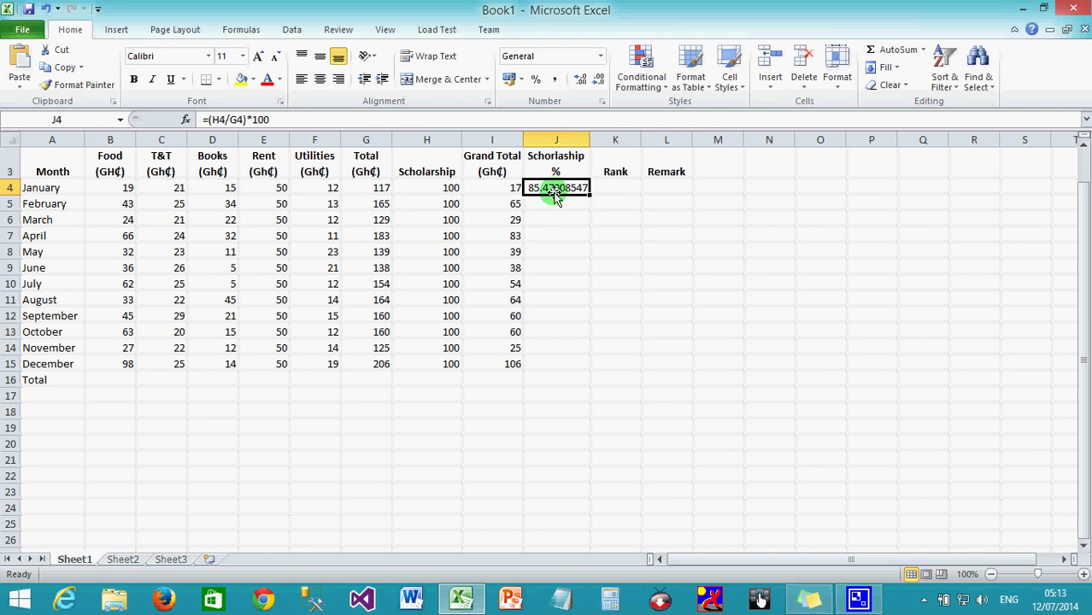
click(600, 81)
click(600, 81)
click(600, 81)
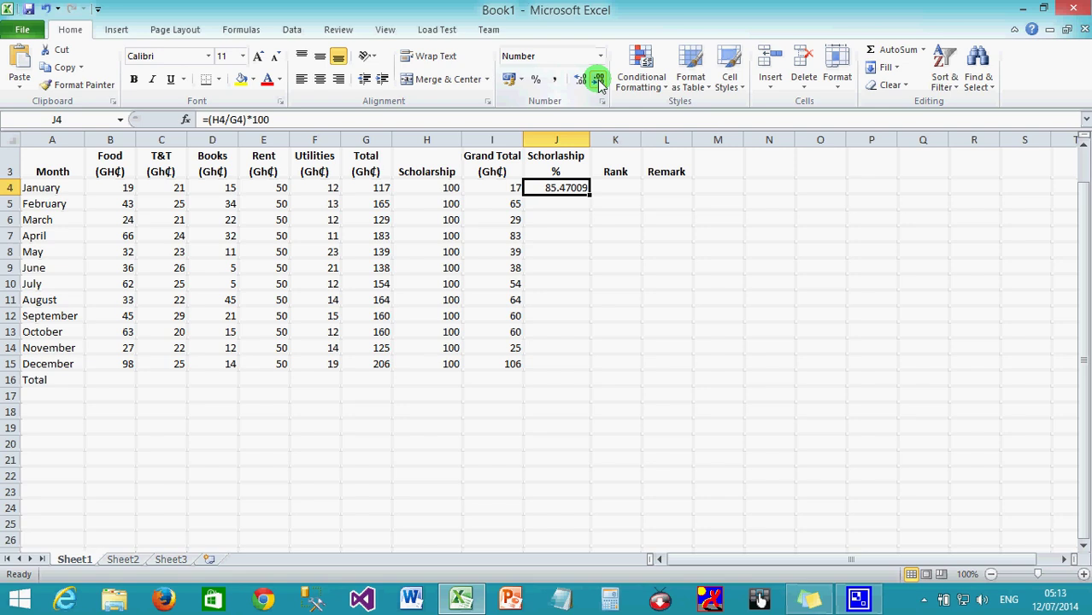
click(600, 81)
click(600, 82)
click(600, 81)
click(600, 82)
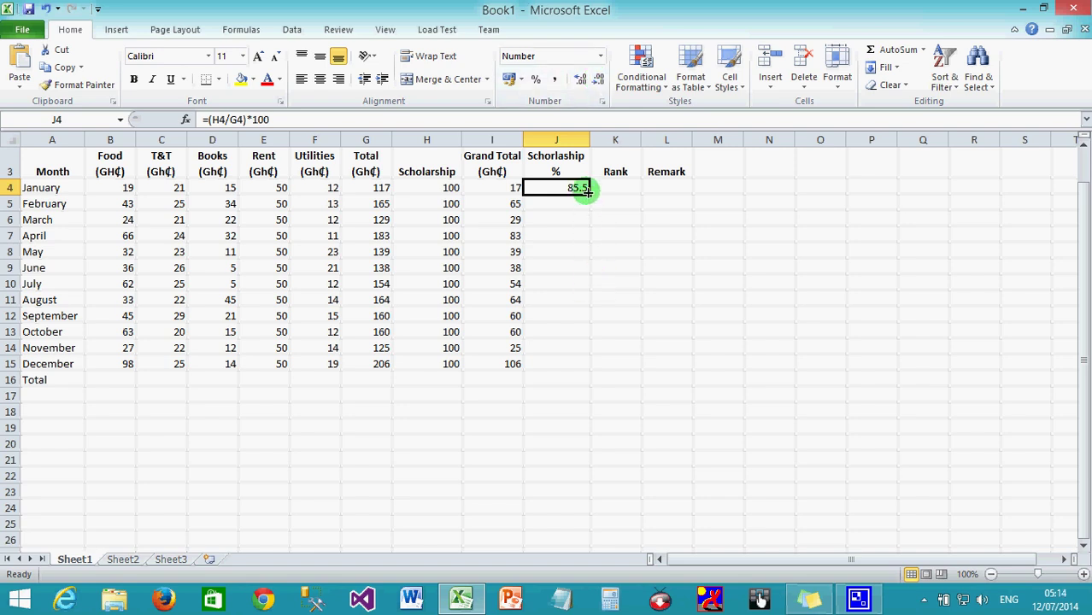
drag(588, 194, 593, 366)
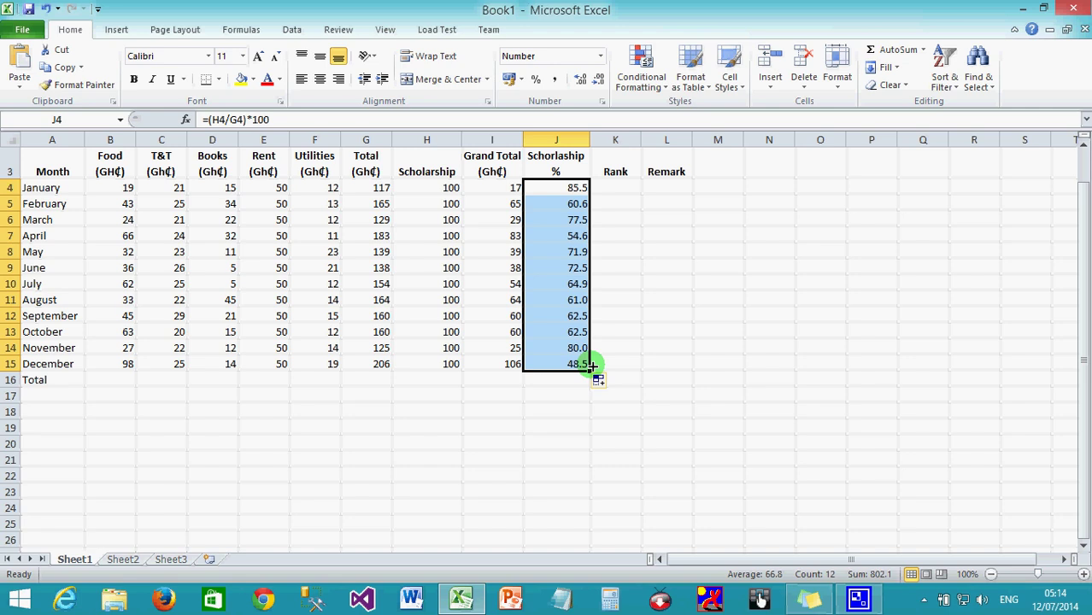
- Enter the formula =RANK(I4,$I$4:$I$15) for January's rank in cell K4 and fill it down to December in cell K15
click(617, 187)
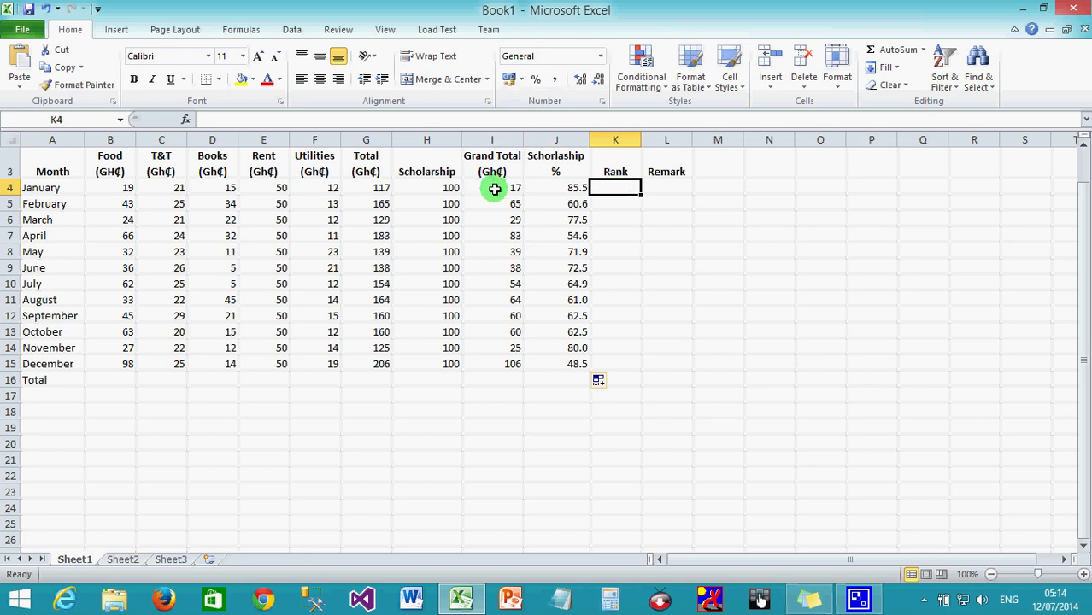
click(497, 188)
click(609, 188)
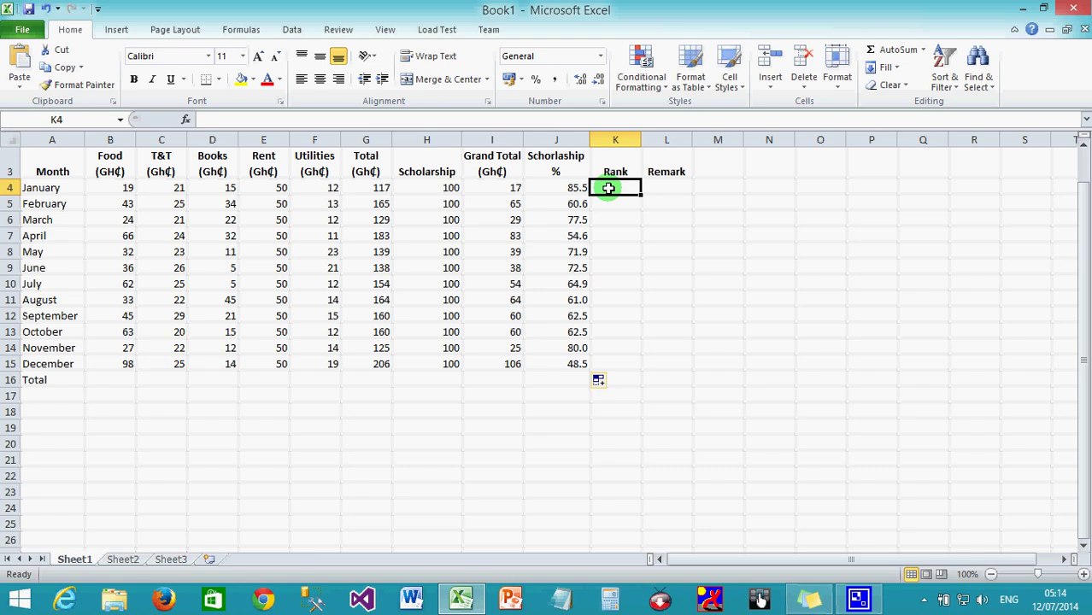
text(=)
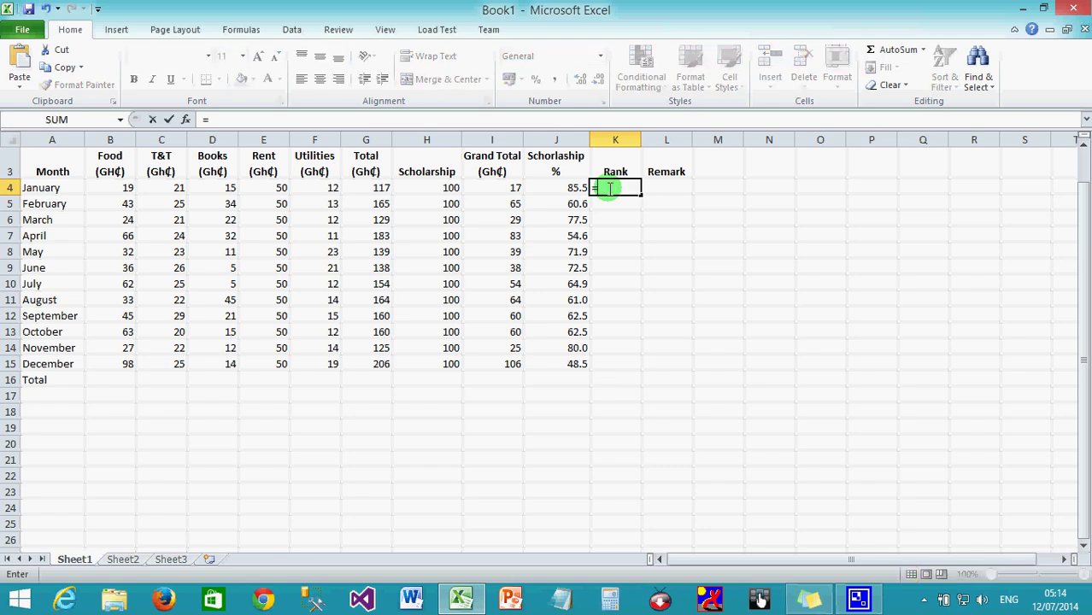
text(rank)
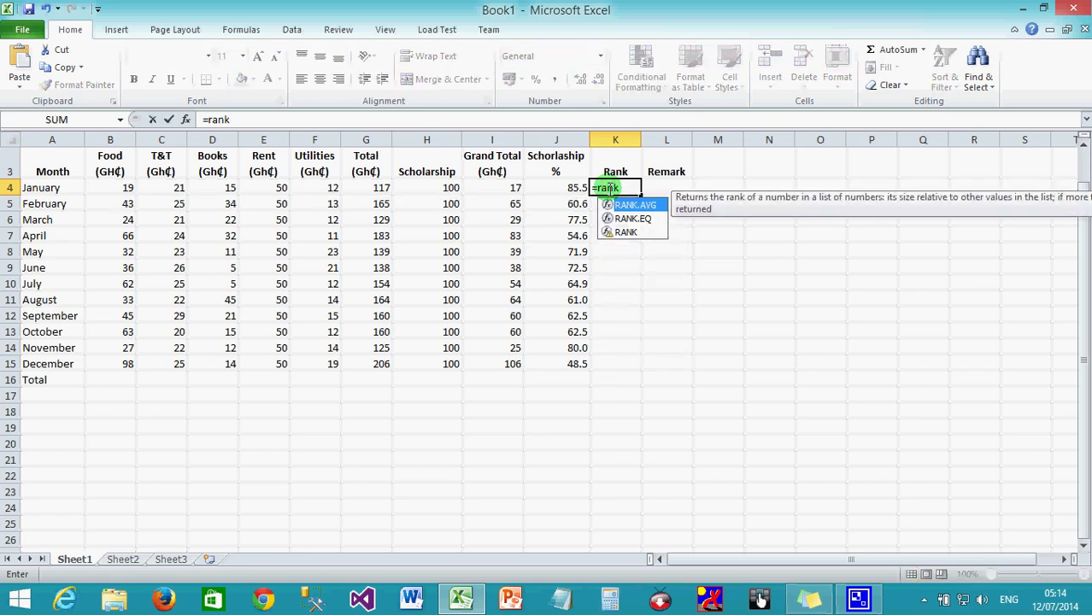
text(()
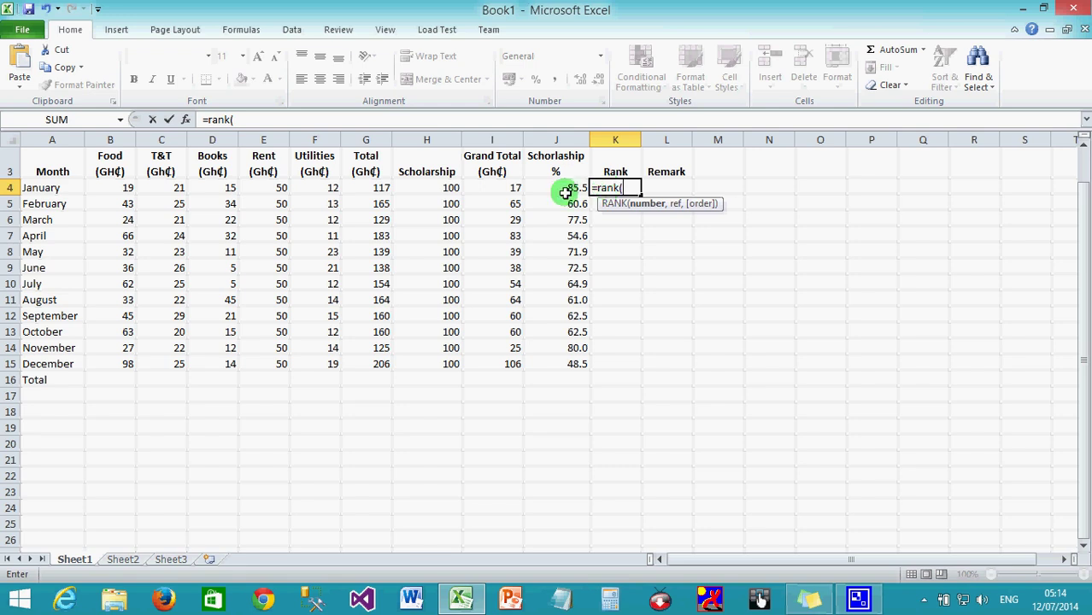
click(504, 192)
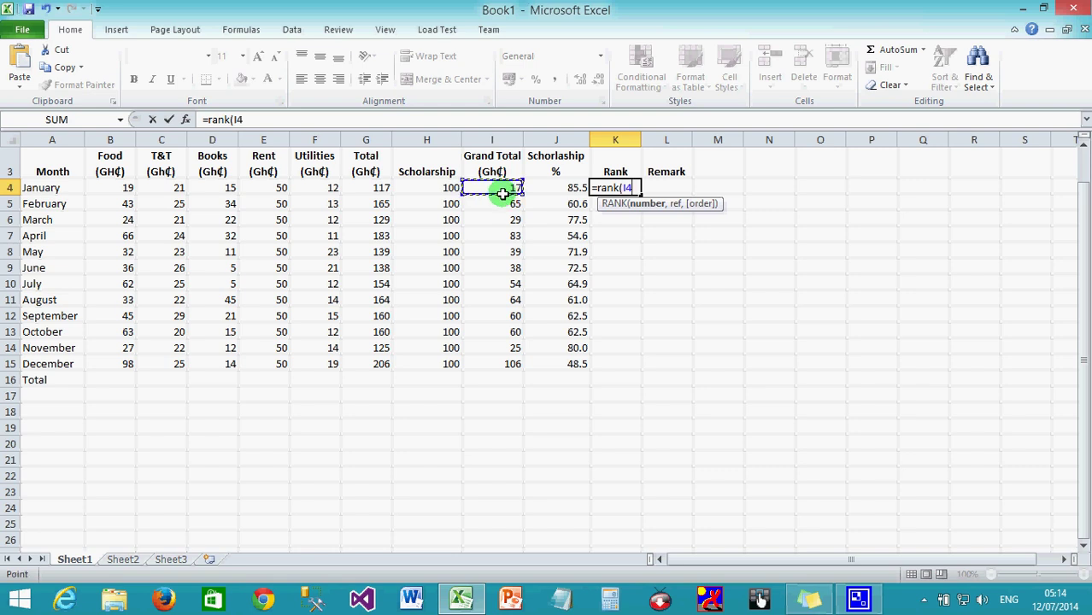
text(,)
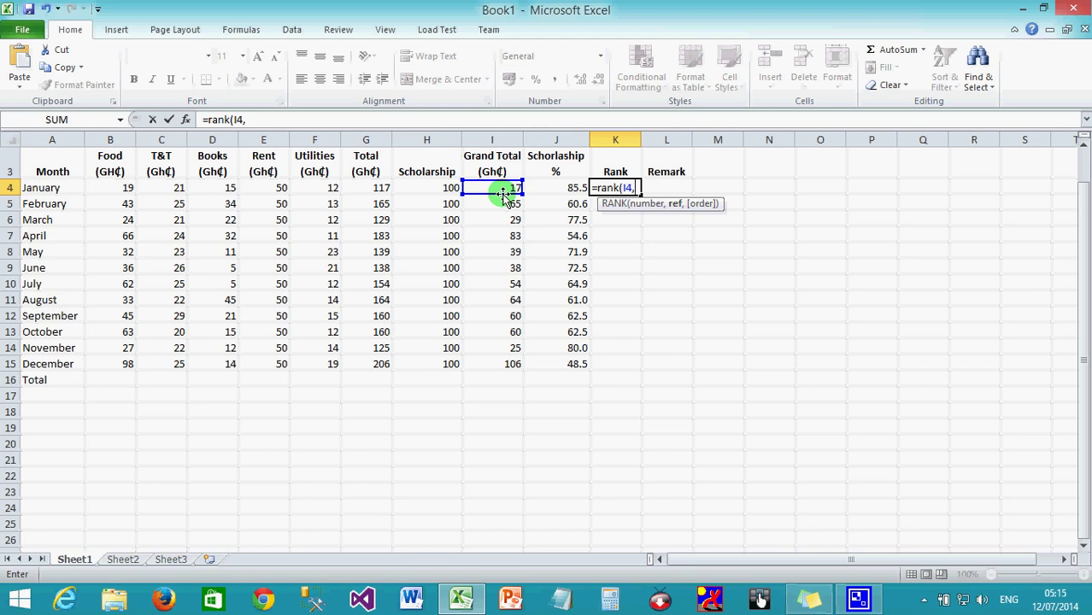
text($)
text(i$4:)
text($i)
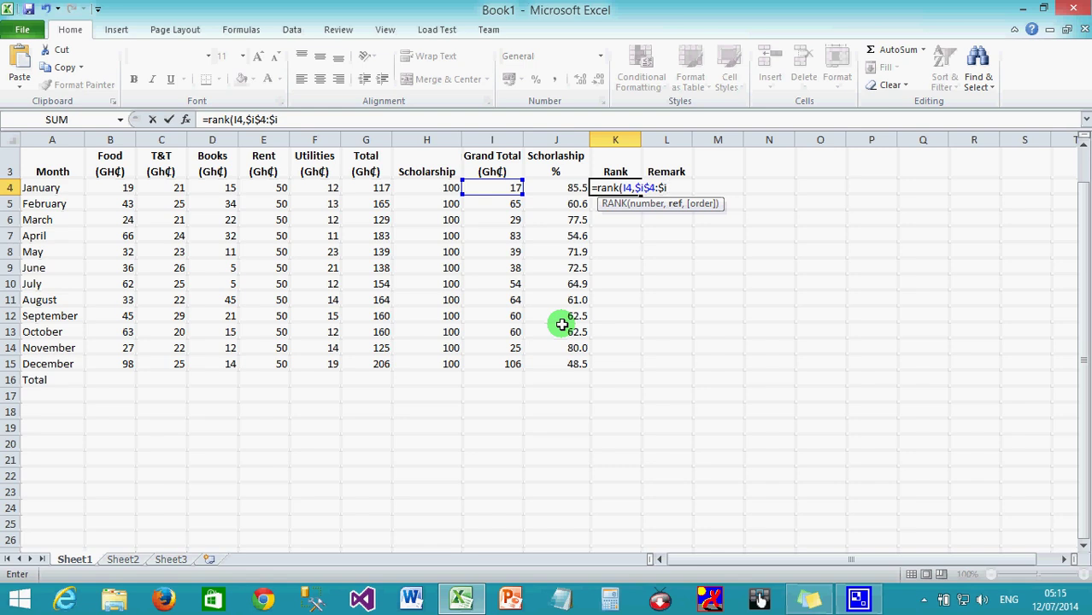
text($15)
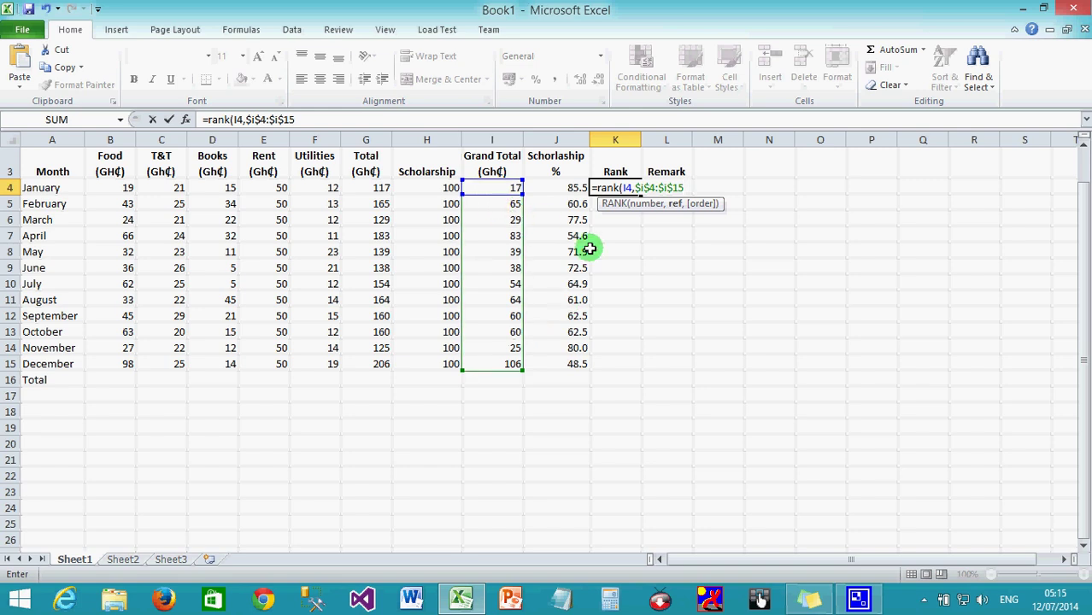
text())
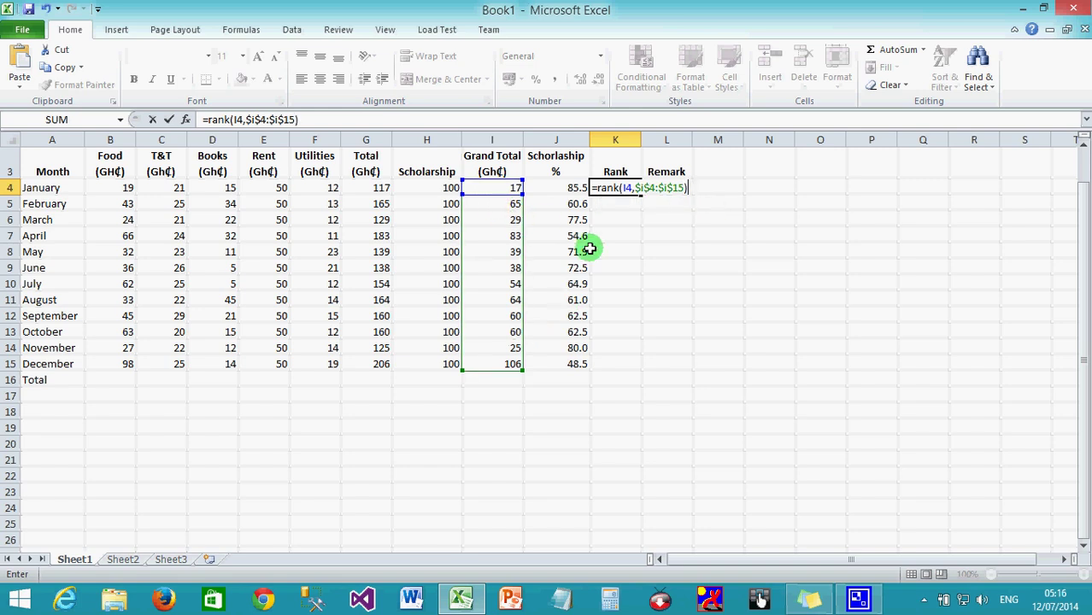
key(Return)
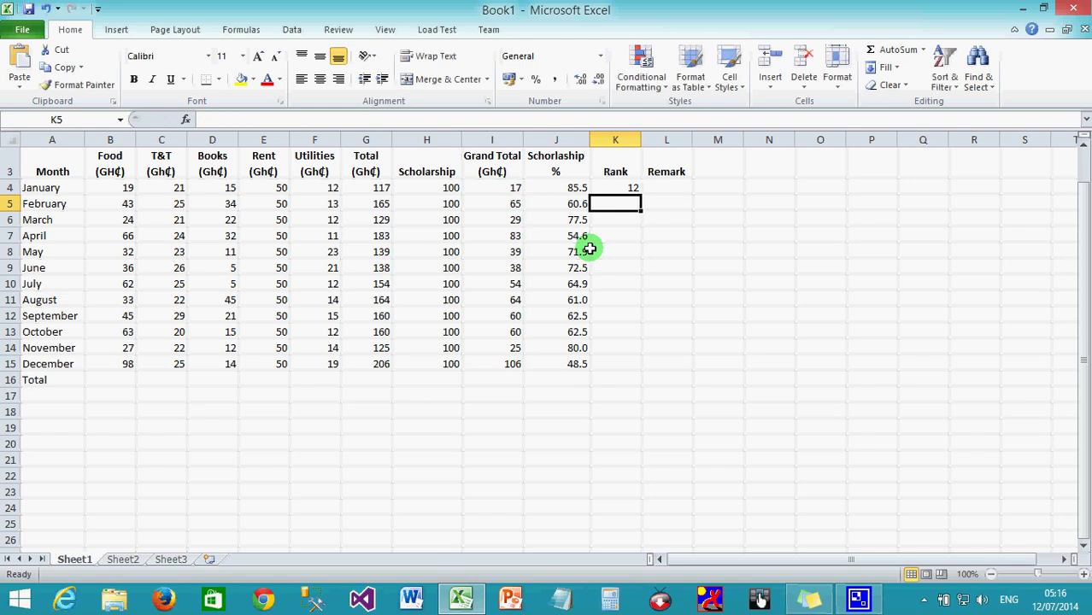
click(631, 188)
drag(640, 194, 630, 366)
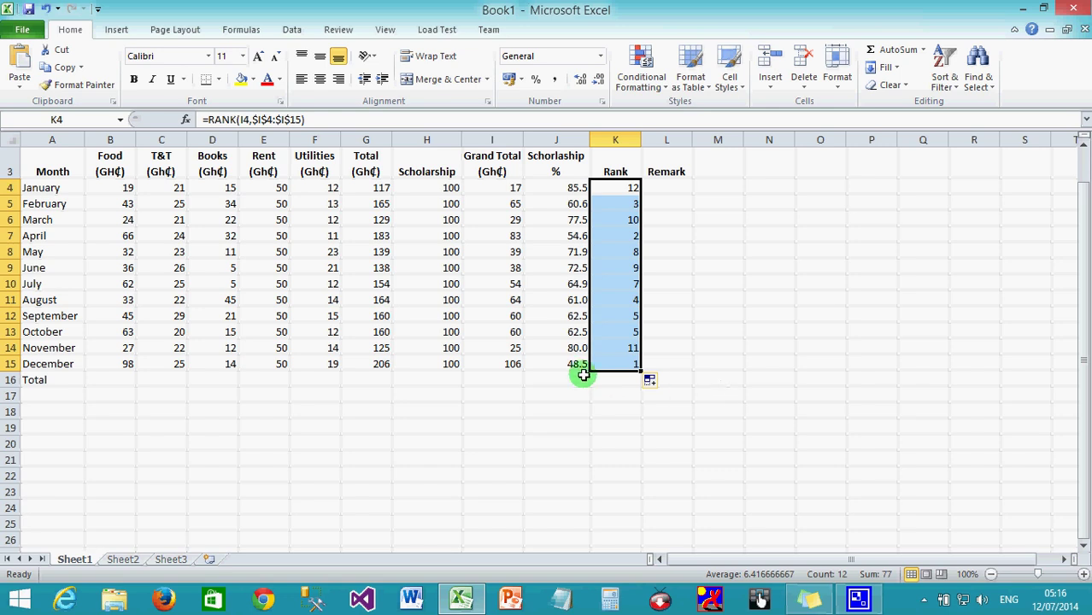
- Compare the grand totals with their ranks for December, April, February and January
click(510, 363)
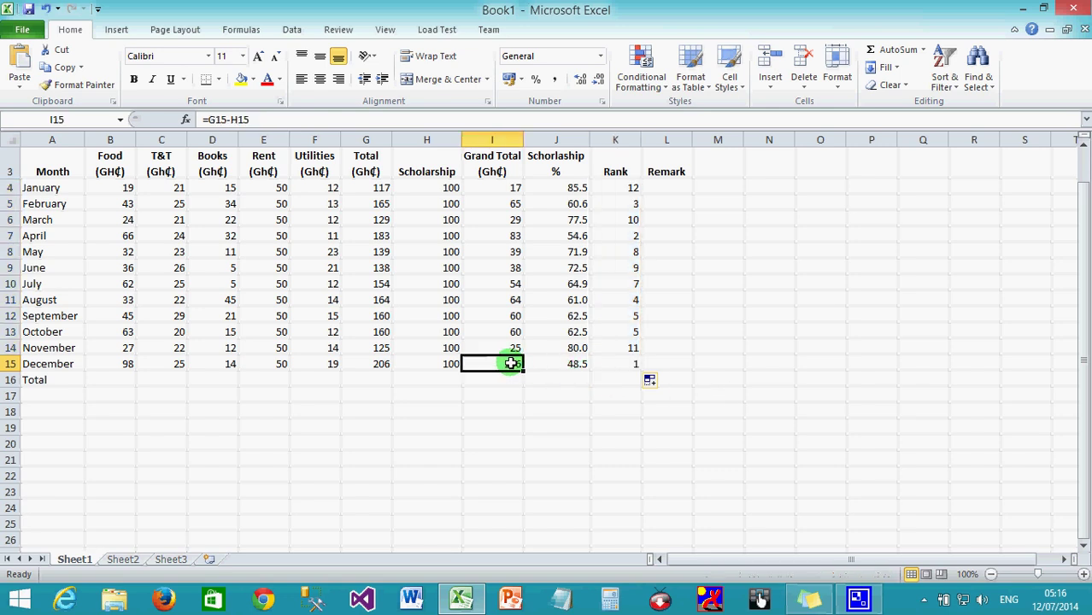
click(612, 365)
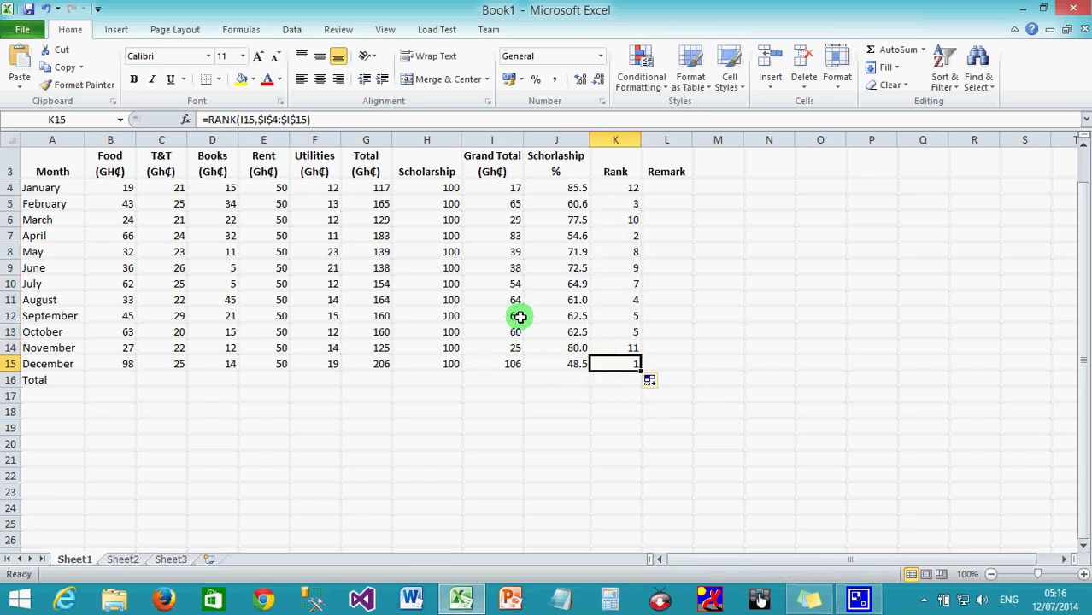
click(512, 236)
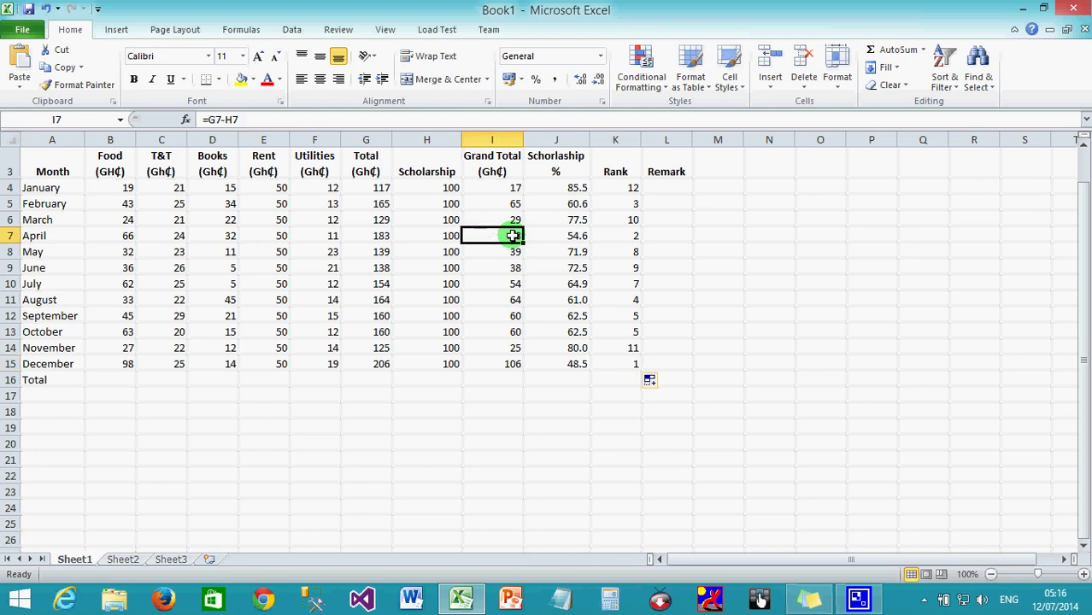
click(616, 231)
click(520, 202)
click(611, 204)
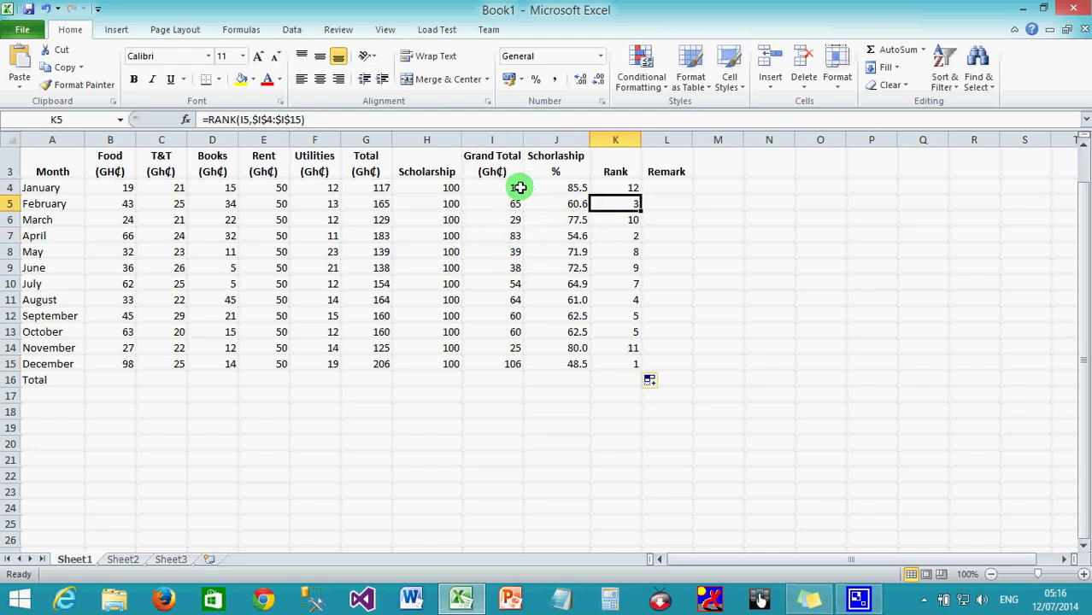
click(516, 189)
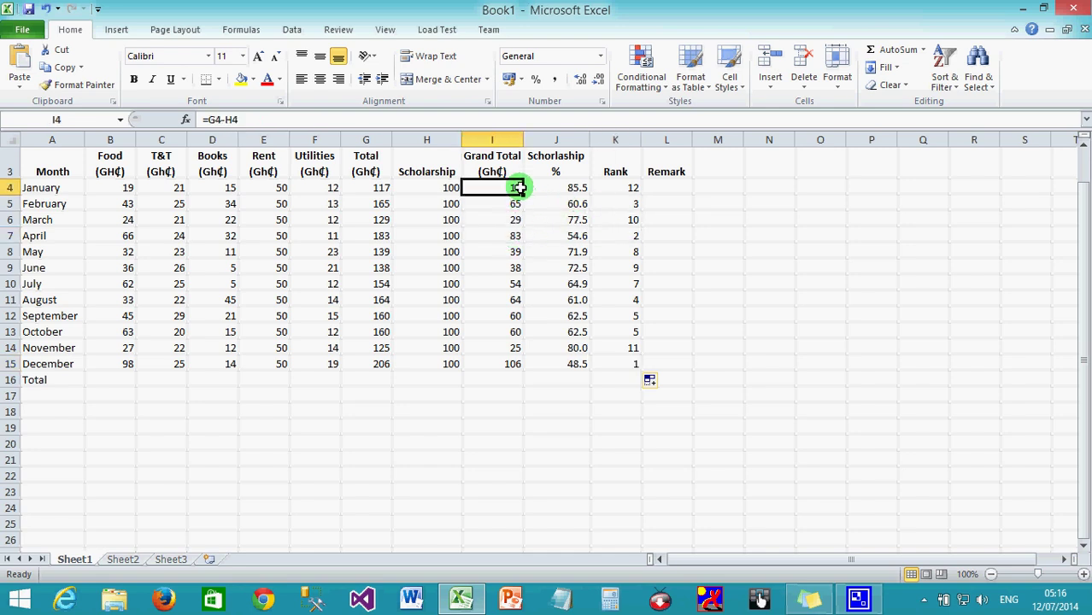
click(627, 188)
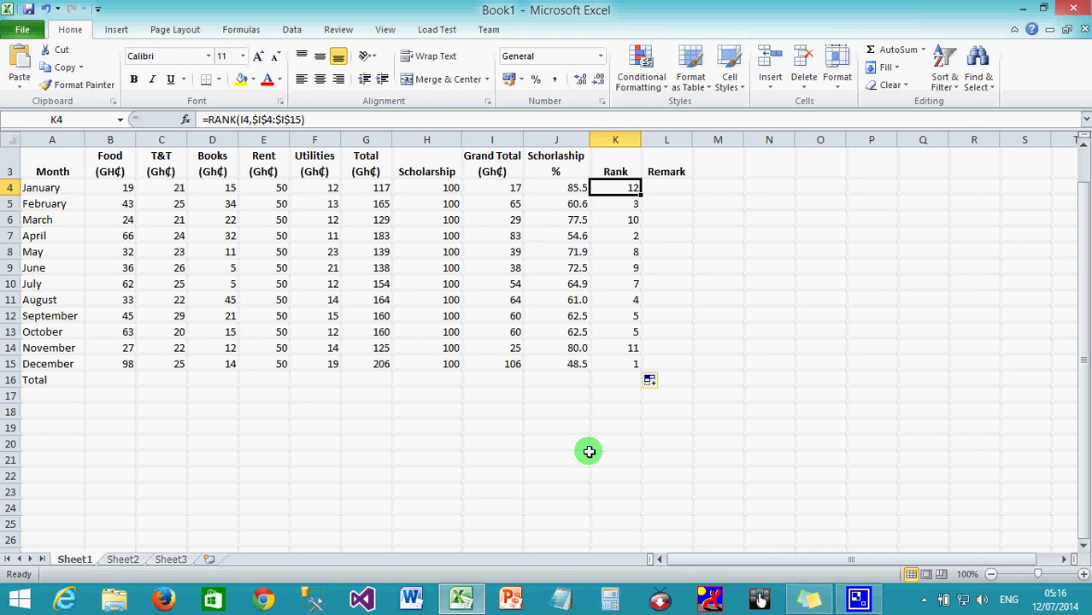
- Switch to Notepad to read the savings remark criteria, and return to January's Remark cell L4 in Excel
click(673, 381)
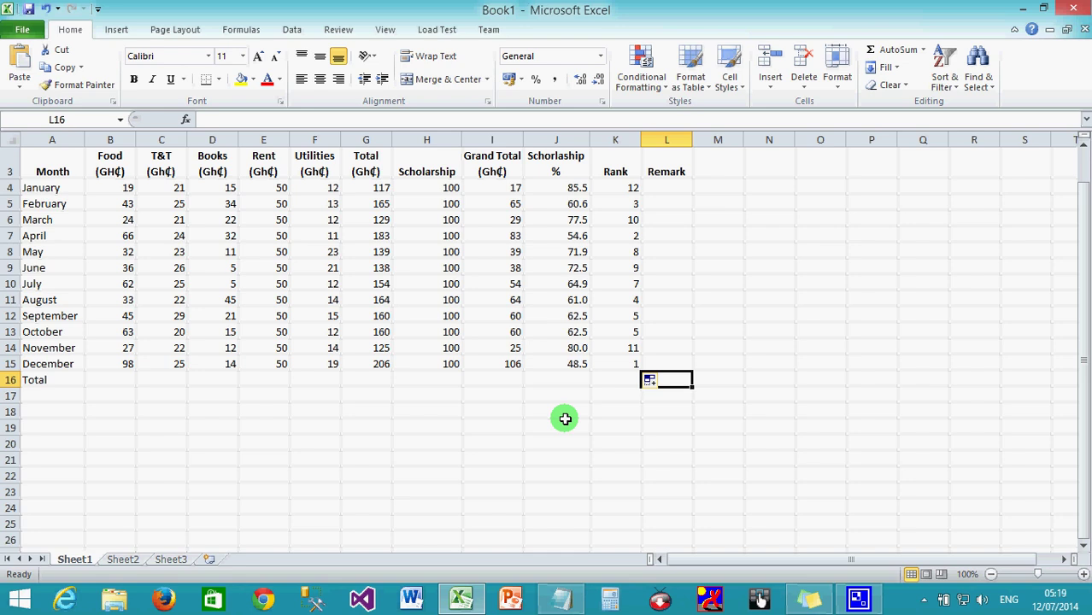
click(562, 603)
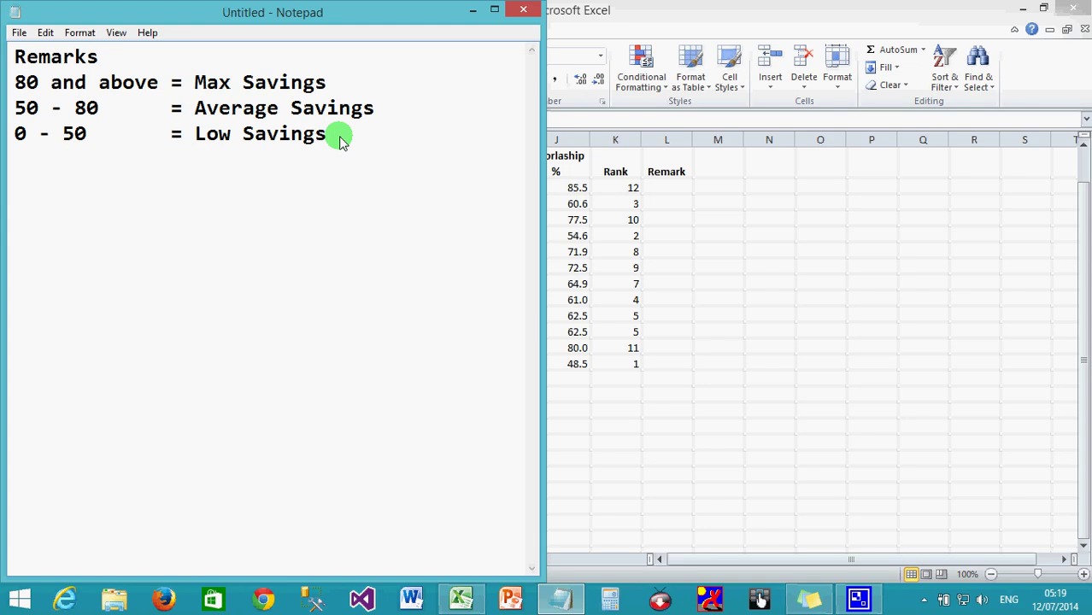
click(656, 189)
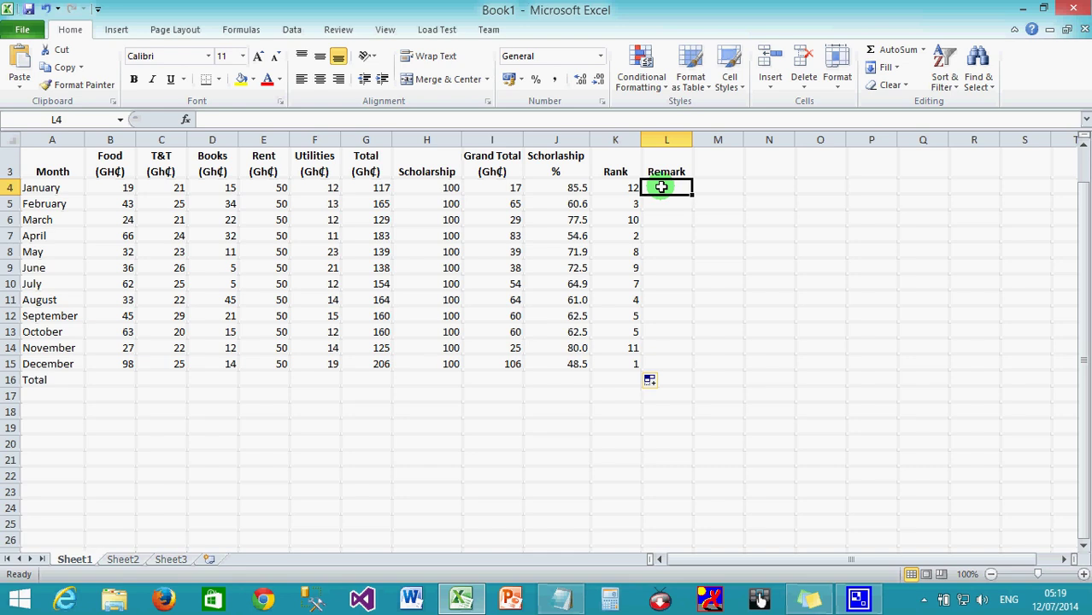
- Begin January's remark formula in cell L4 with an IF that returns "Max Savings" when I4>=80
text(=)
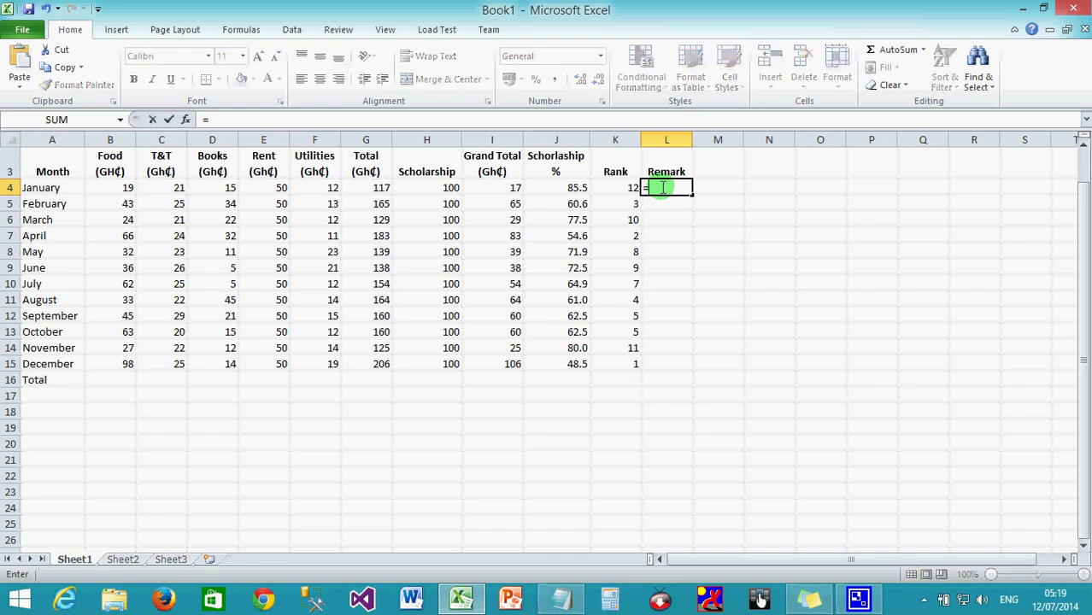
text(if)
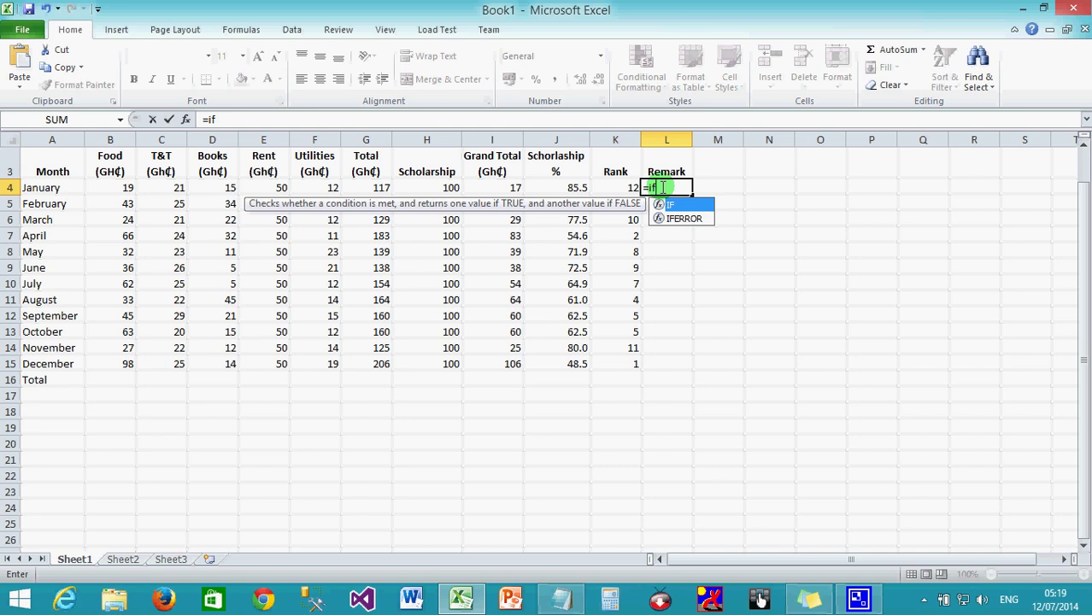
text(()
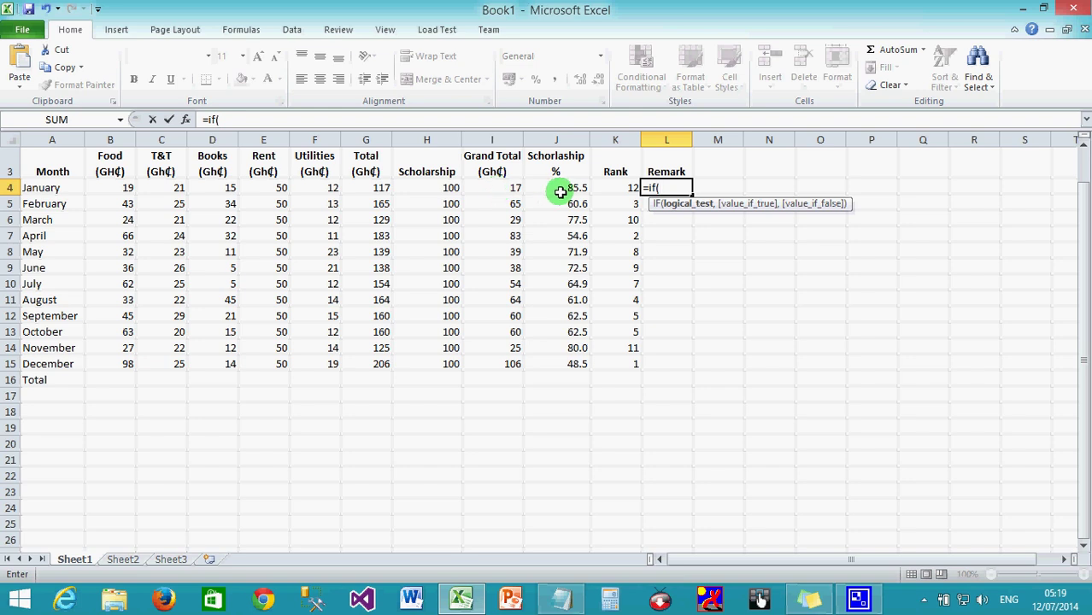
text(i)
text(4)
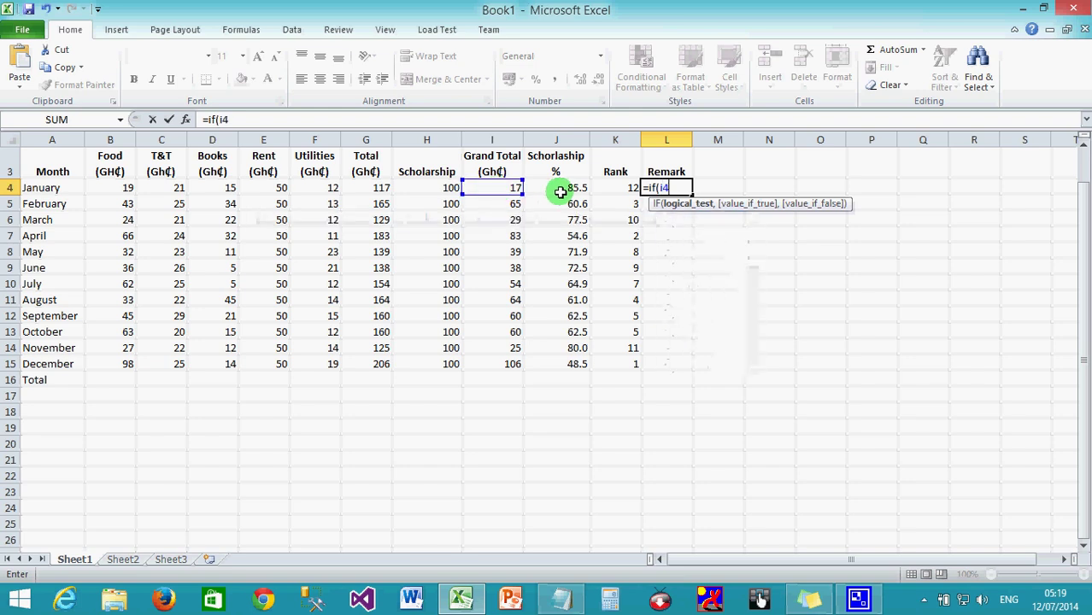
text(>=)
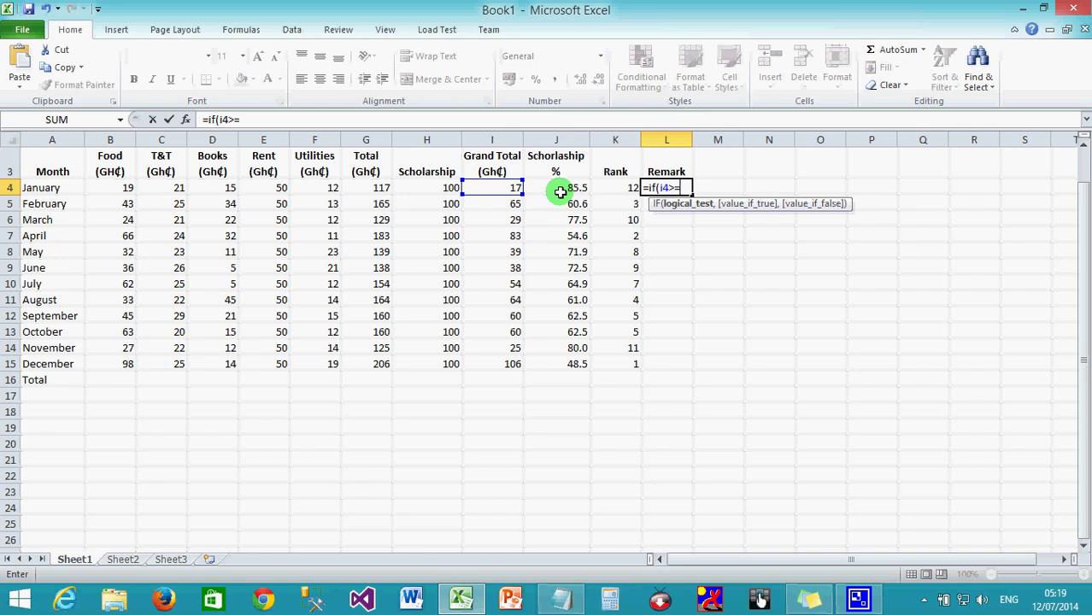
text(80,)
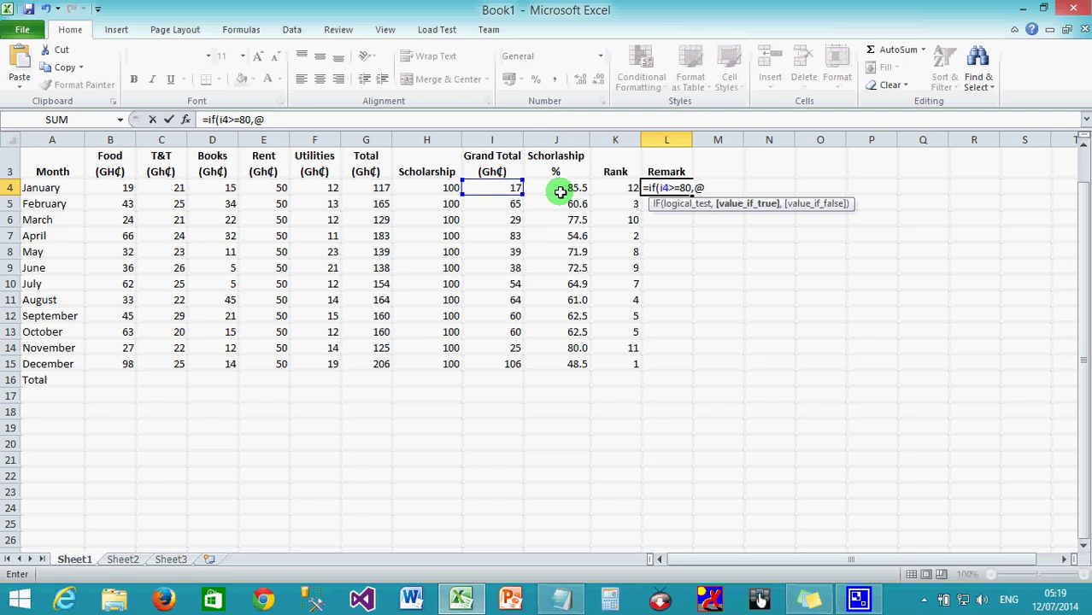
text("Max Savings")
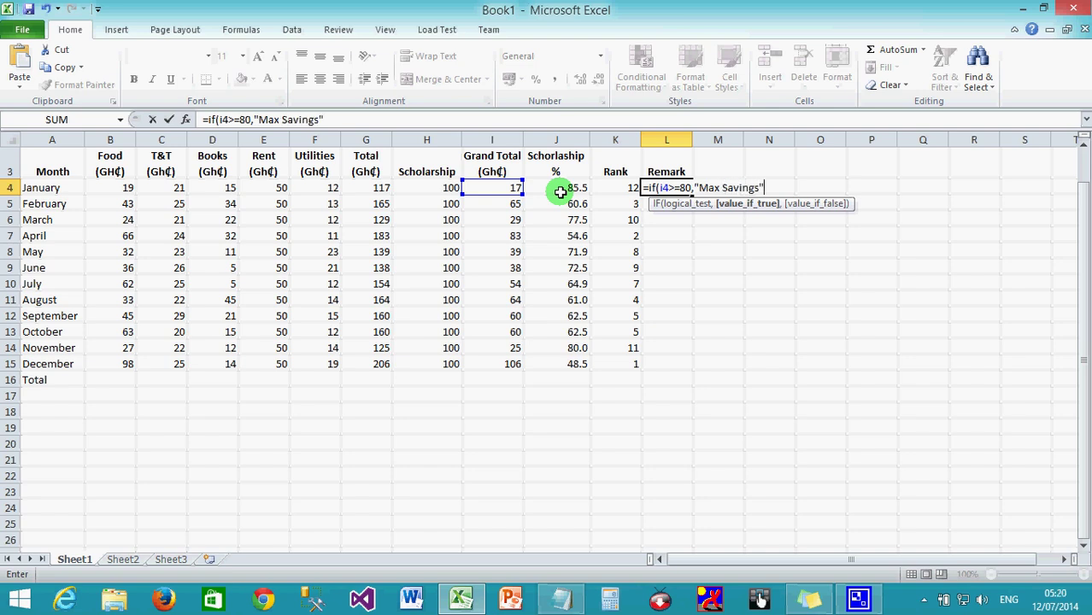
text(,)
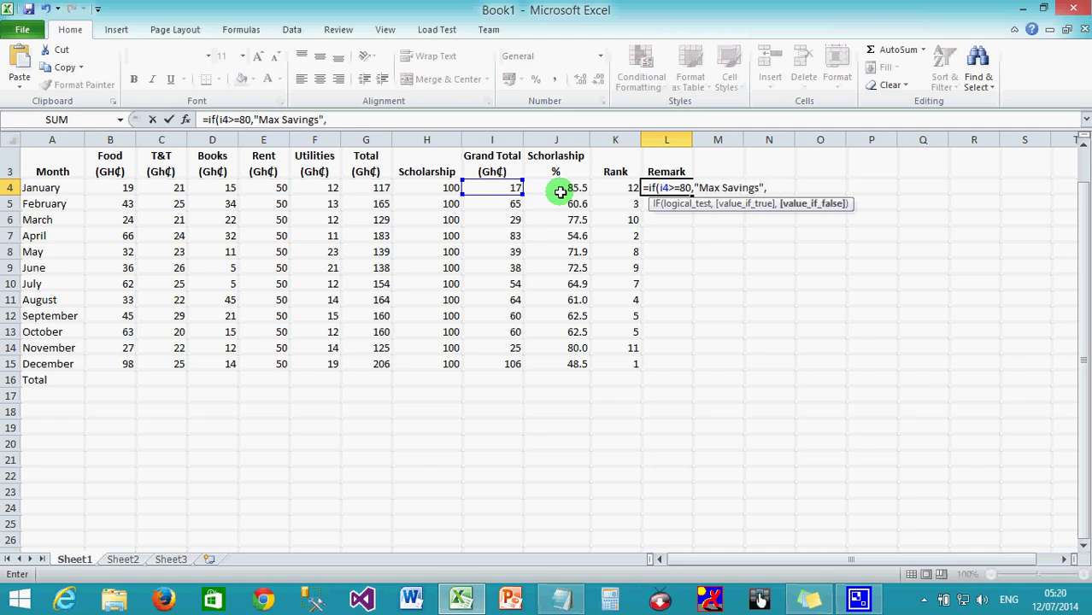
- Complete January's remark formula in L4 with a nested IF returning "Average Savings" when I4>=50 and "Low Savings" otherwise
text(if)
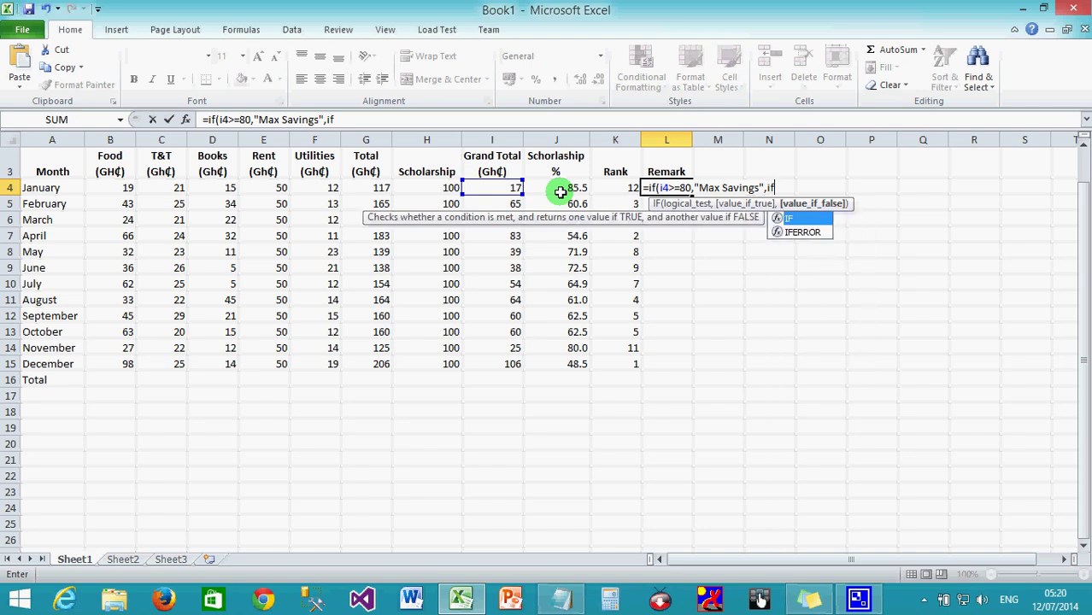
text((i)
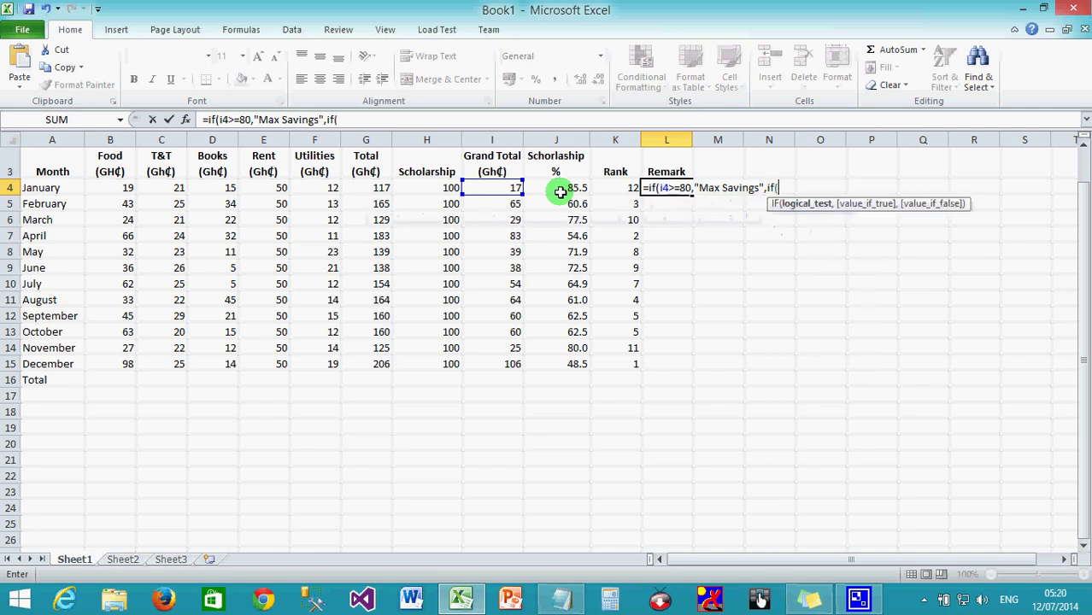
text(4)
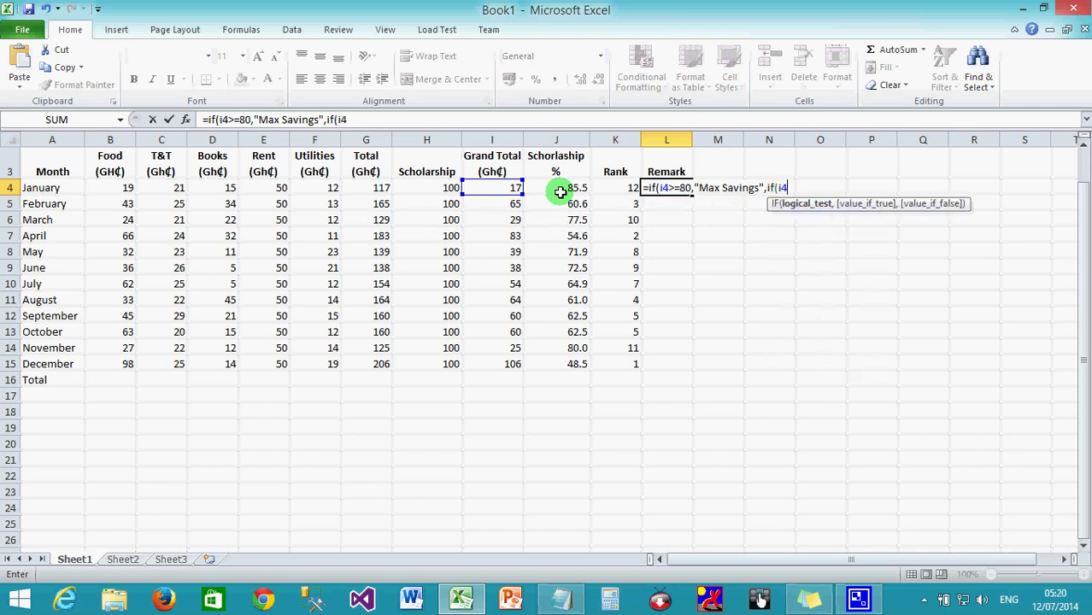
text(>=50,")
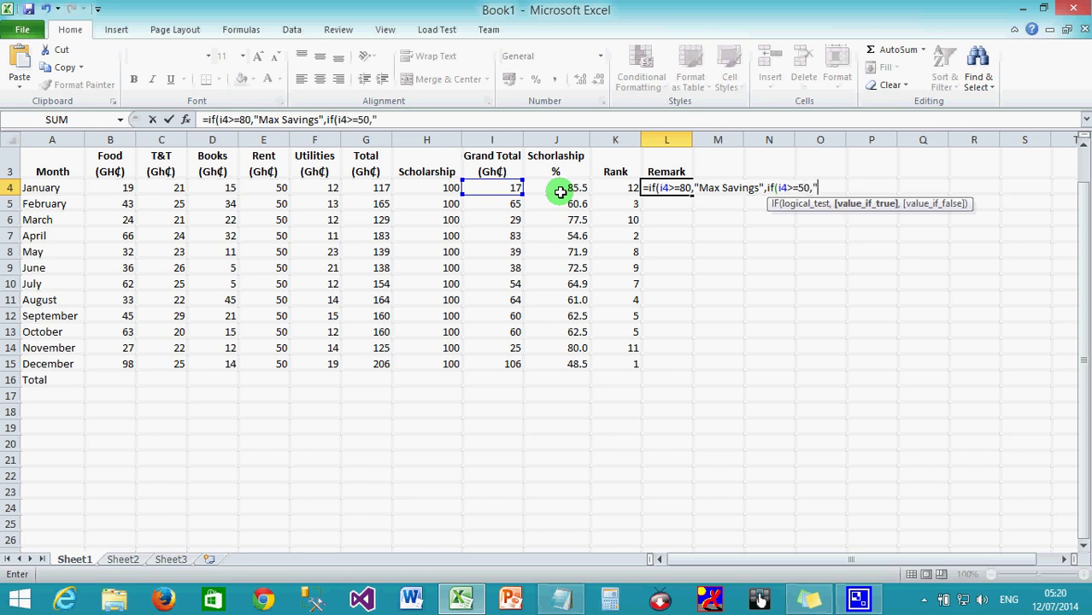
text(Average Savings)
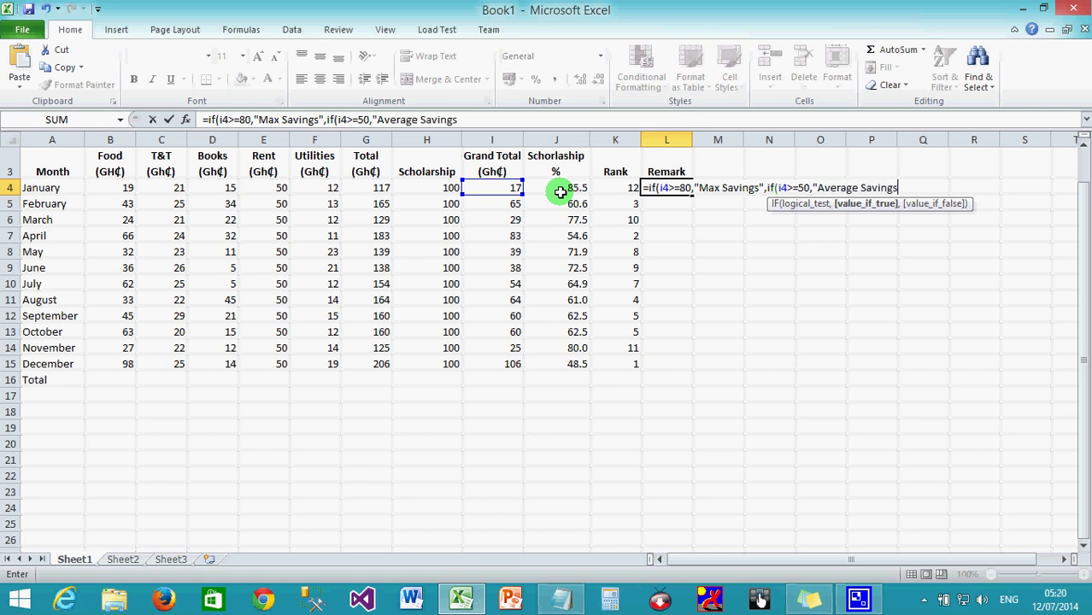
text(",)
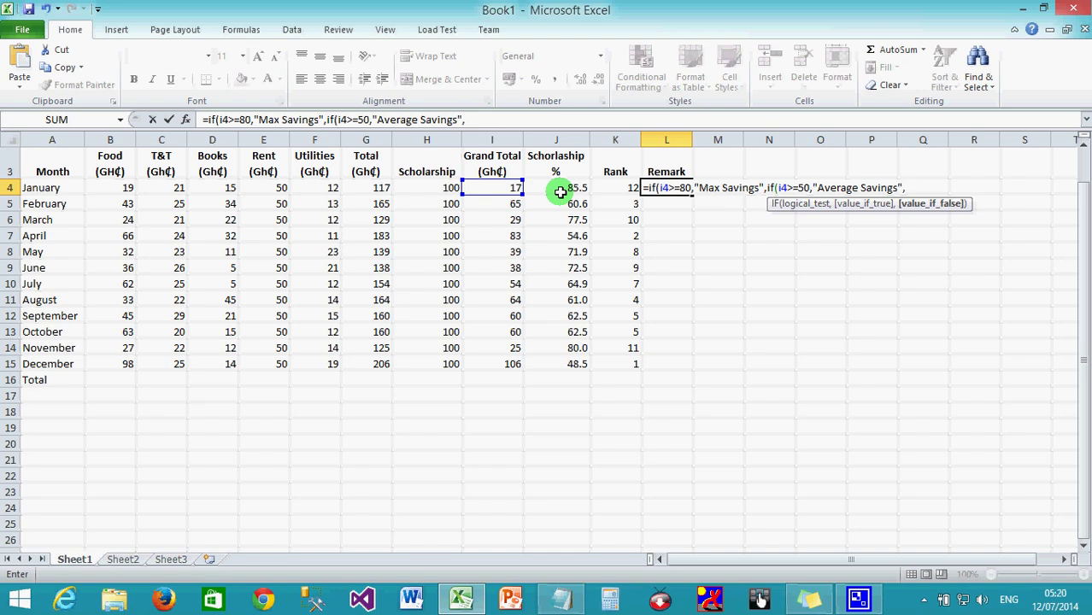
text("Low Savings")
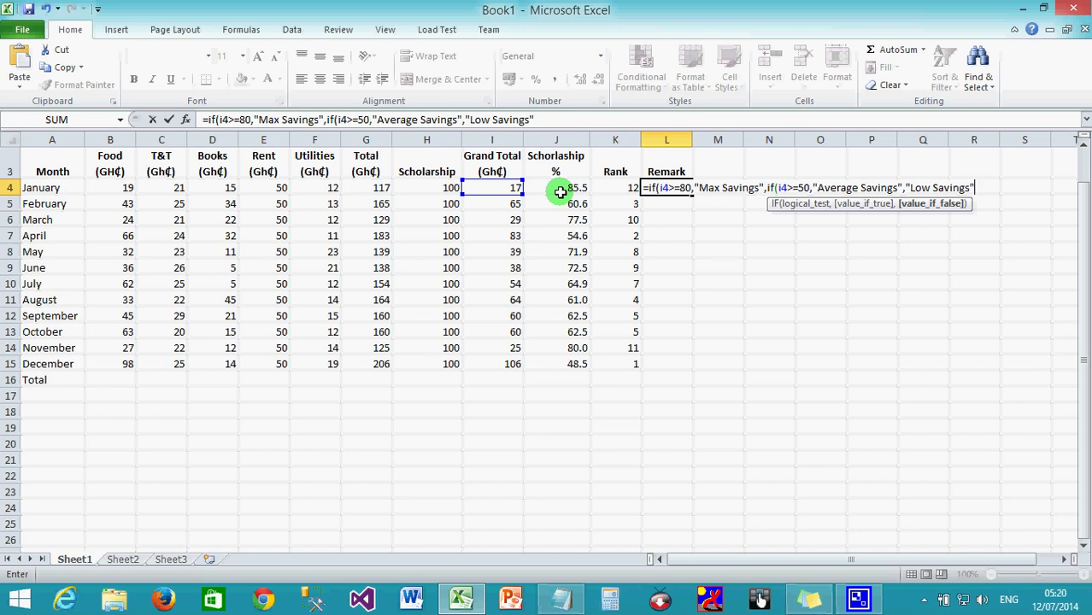
text())
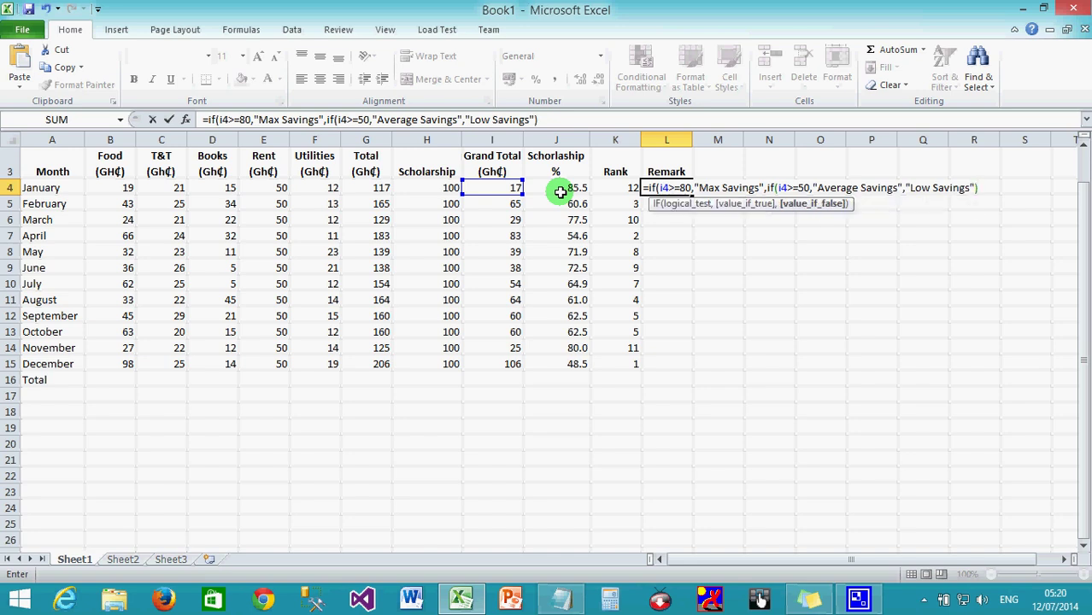
text())
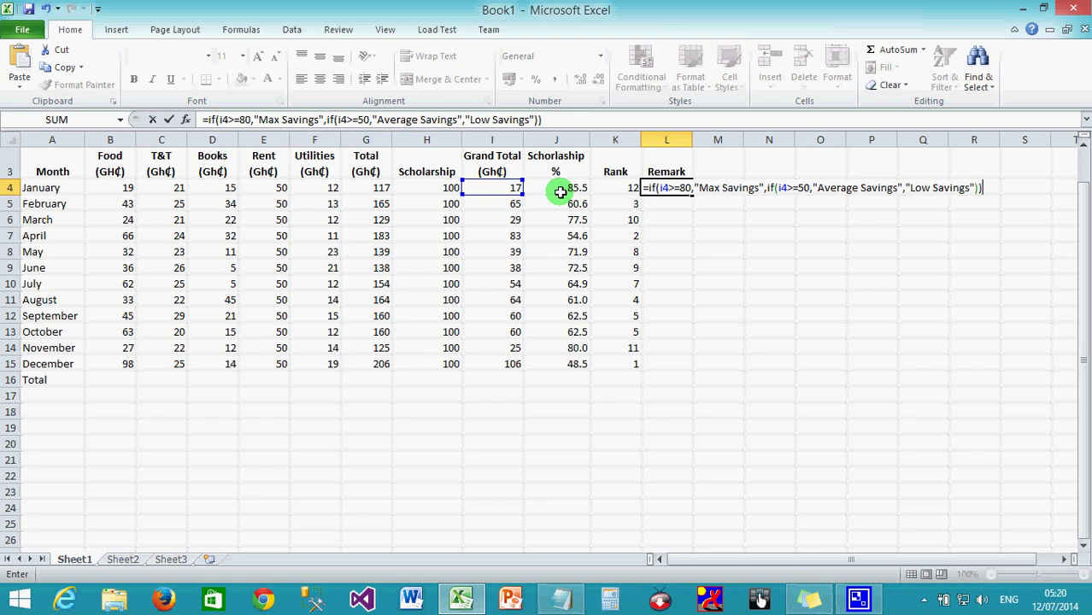
key(Return)
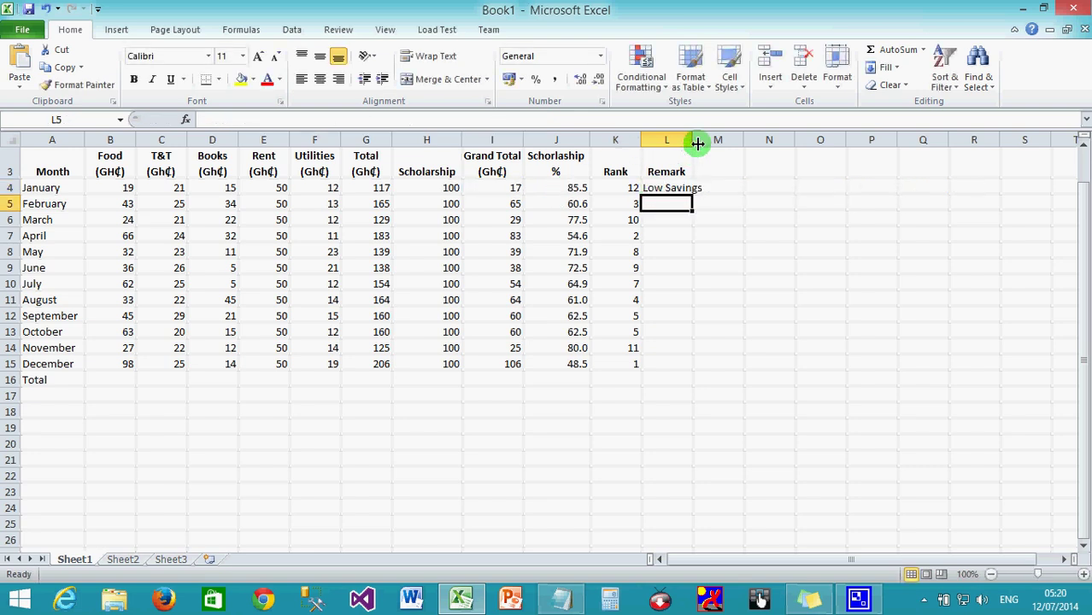
- Fill January's remark formula down to December in cell L15 and adjust the Remark column's width to fit the remarks
drag(698, 143, 741, 144)
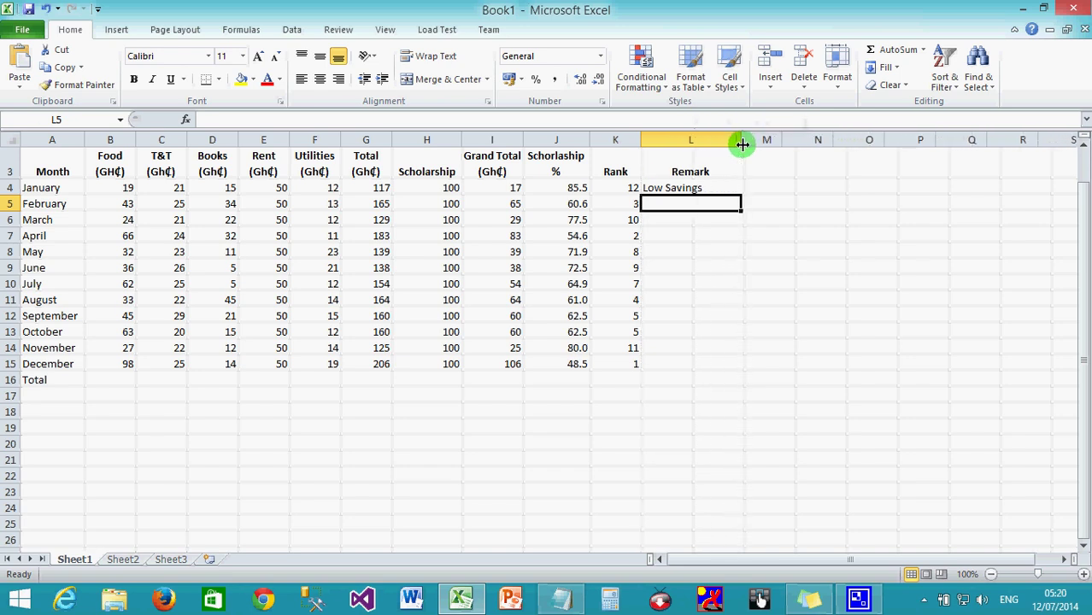
click(698, 185)
drag(740, 195, 740, 367)
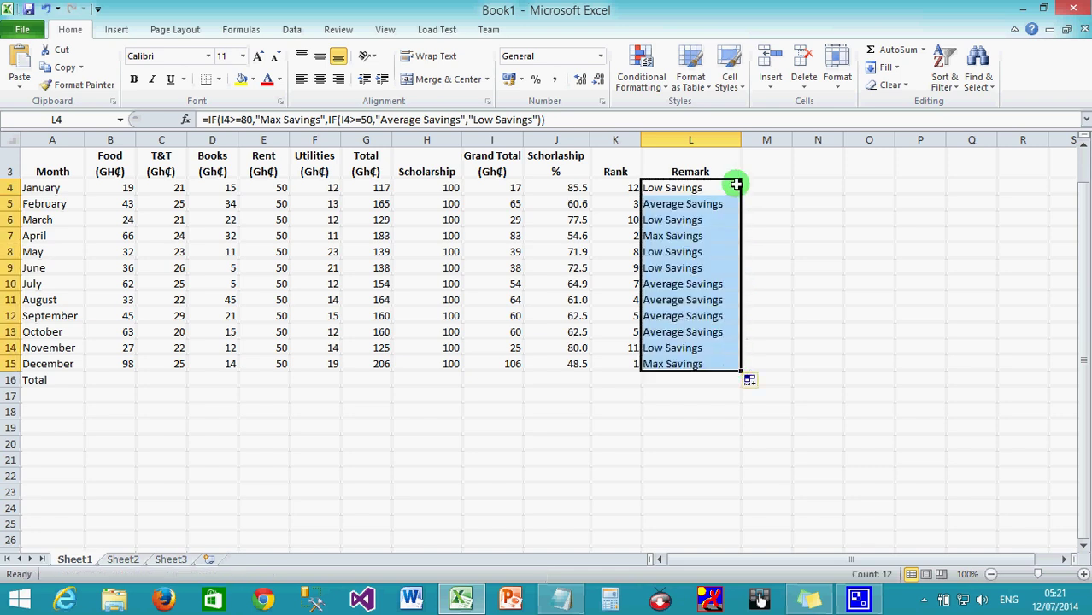
click(737, 158)
drag(741, 138, 730, 139)
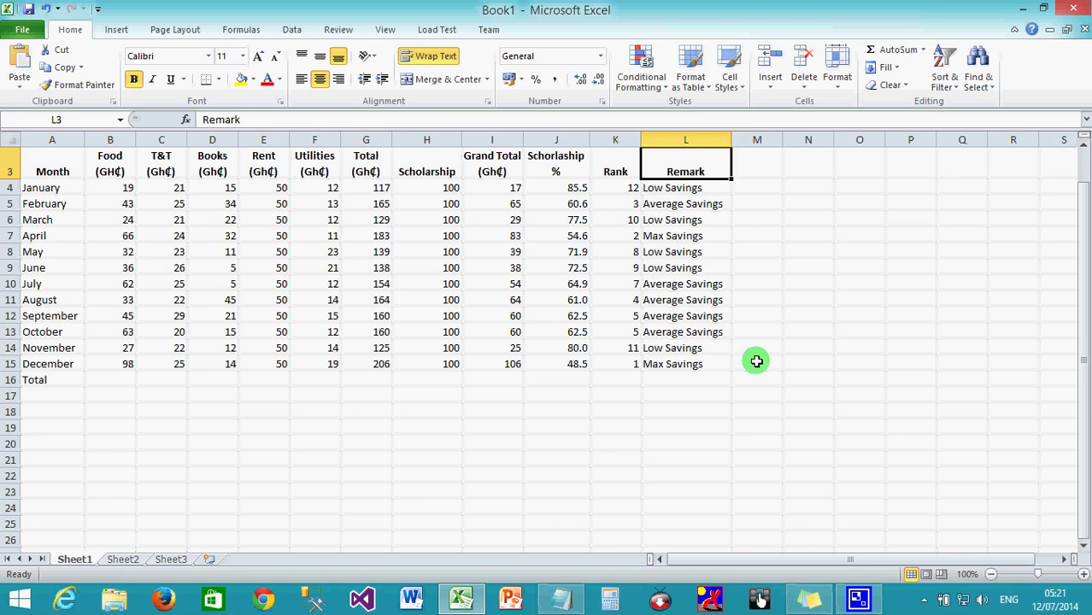
- Total the Food column in B16 with =SUM(B4:B15) and fill the formula across the Total row to J16
click(112, 381)
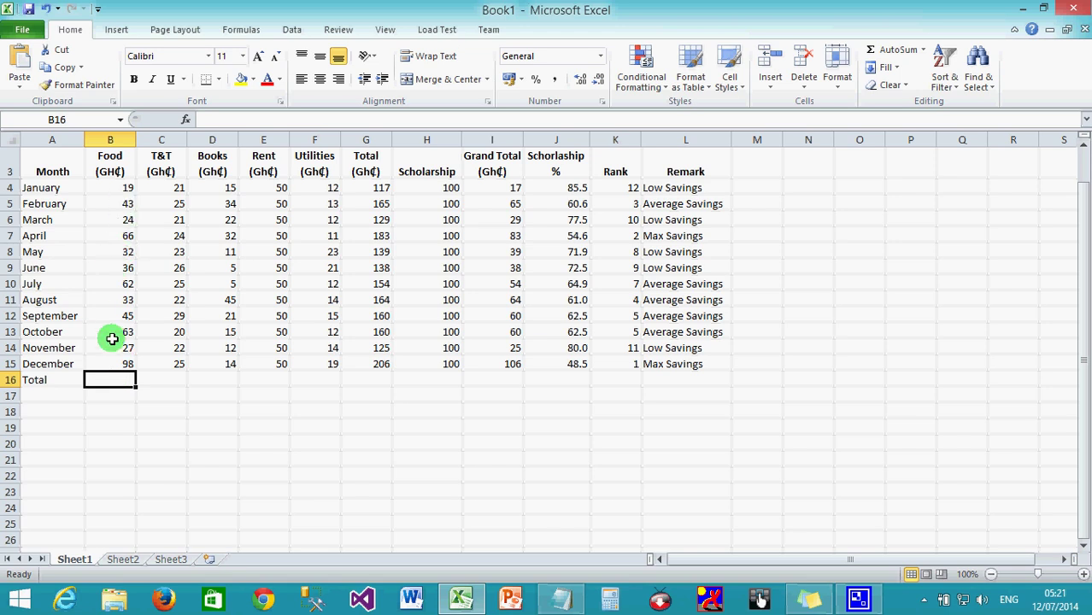
scroll(117, 276, up, 1)
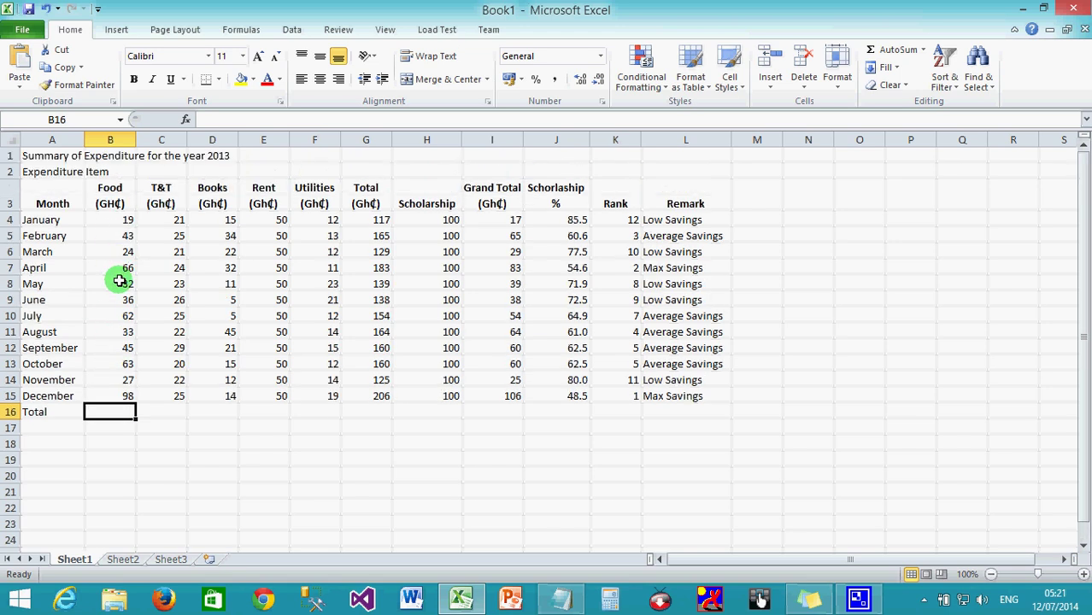
scroll(120, 281, down, 2)
scroll(119, 282, up, 1)
scroll(119, 281, up, 1)
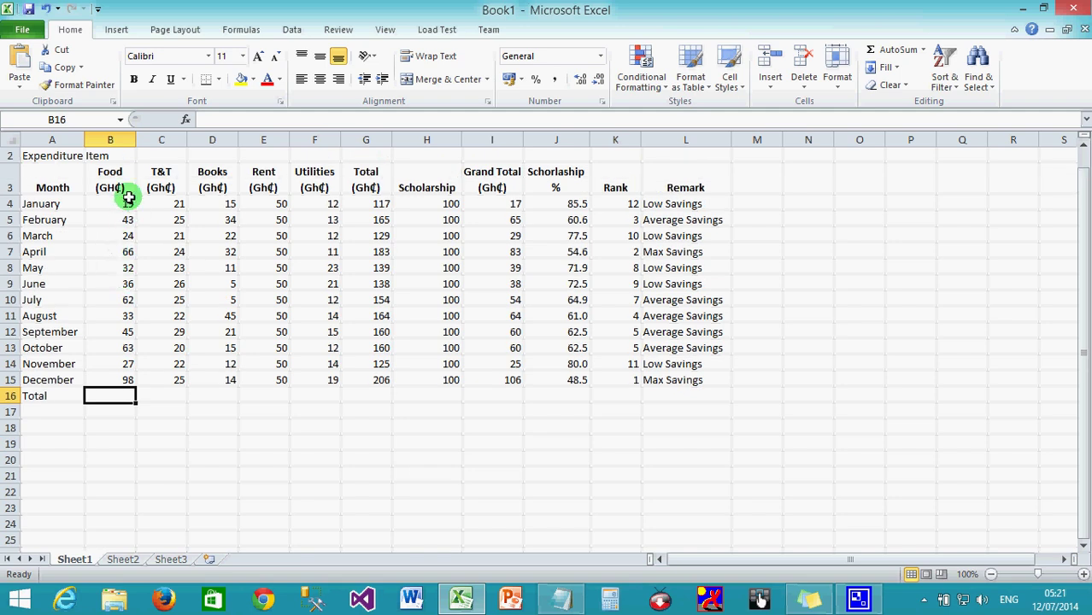
drag(123, 204, 120, 377)
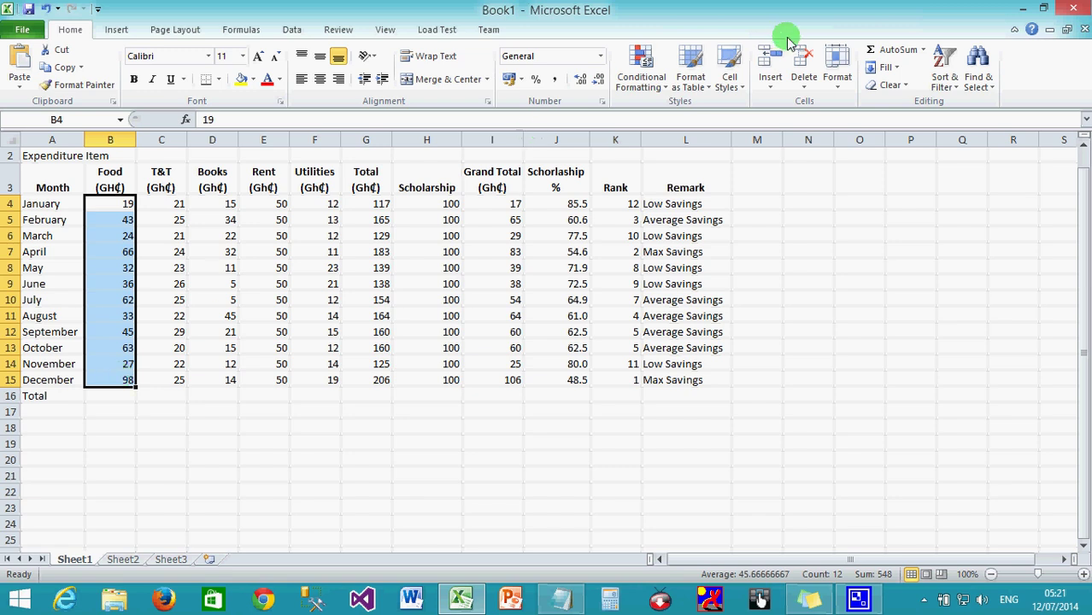
click(887, 53)
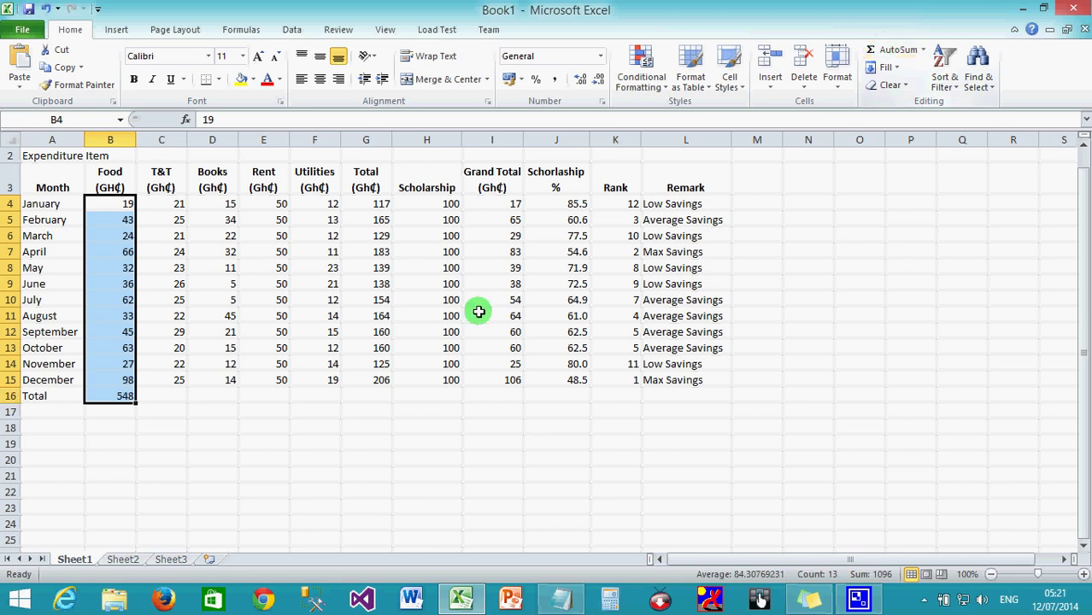
click(189, 452)
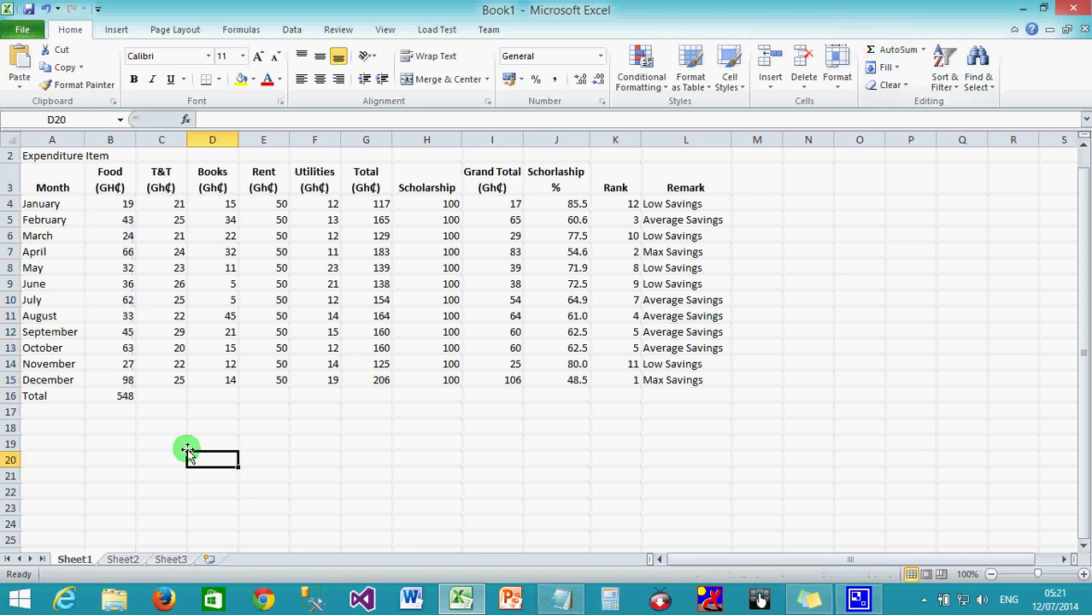
click(107, 400)
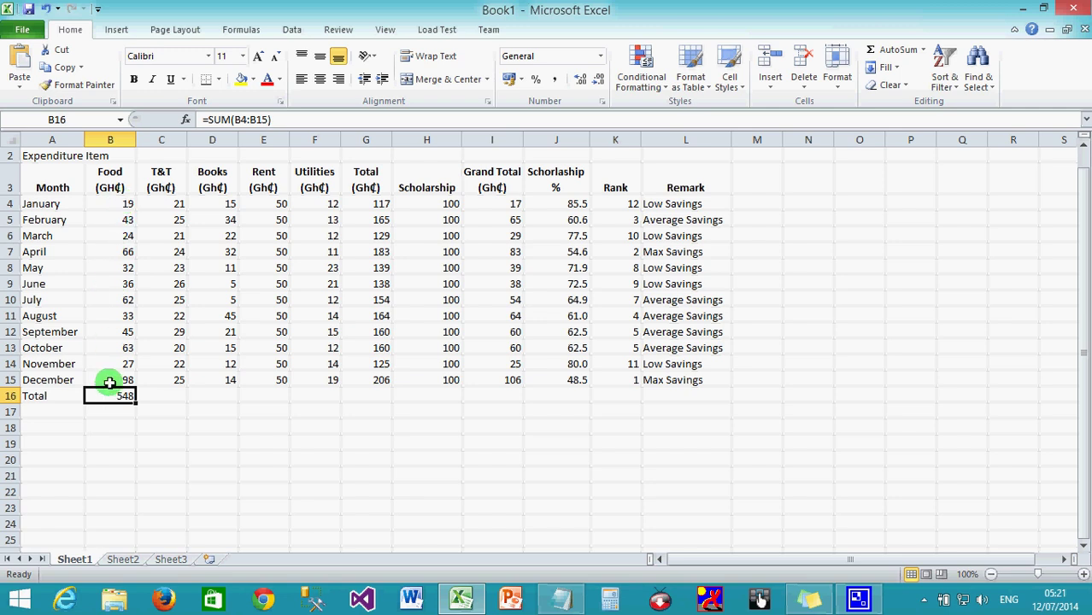
drag(134, 404, 580, 396)
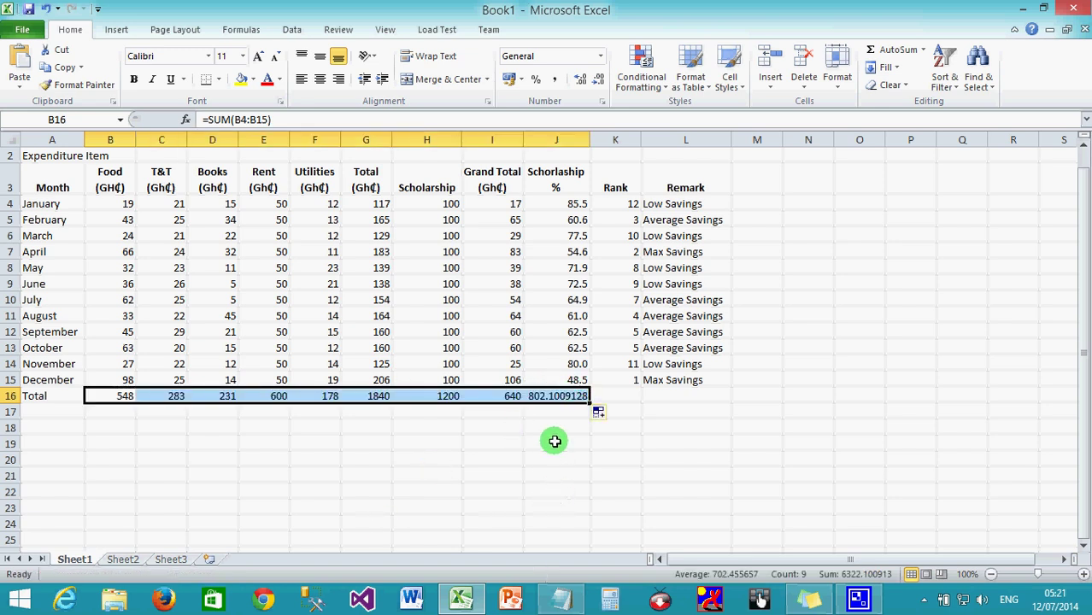
- Reduce the scholarship percentage total in J16 to one decimal place
click(544, 394)
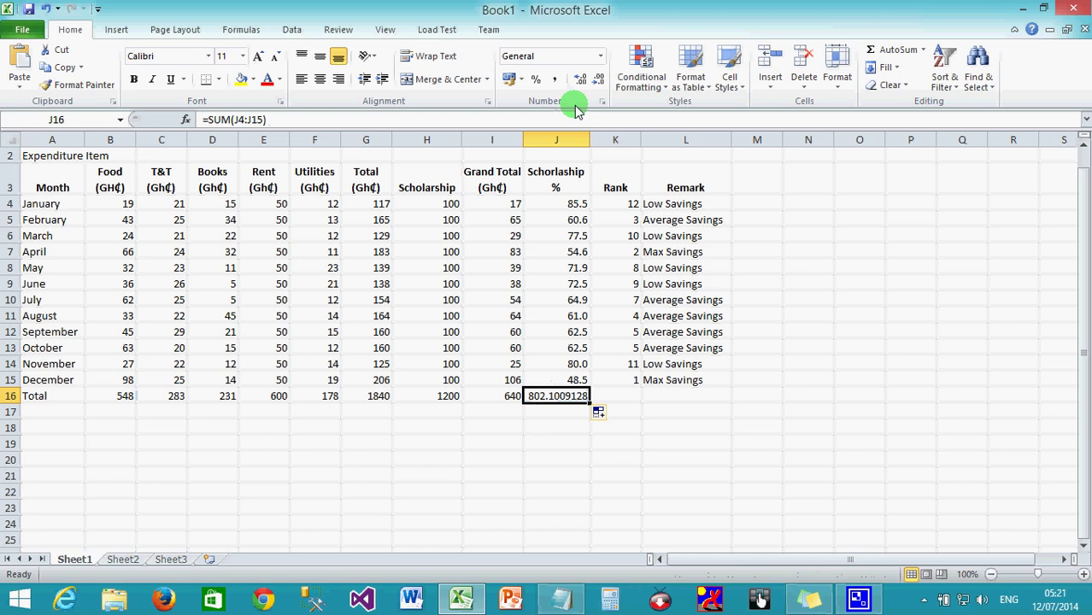
click(593, 81)
click(593, 81)
click(593, 81)
click(593, 81)
click(593, 82)
click(593, 81)
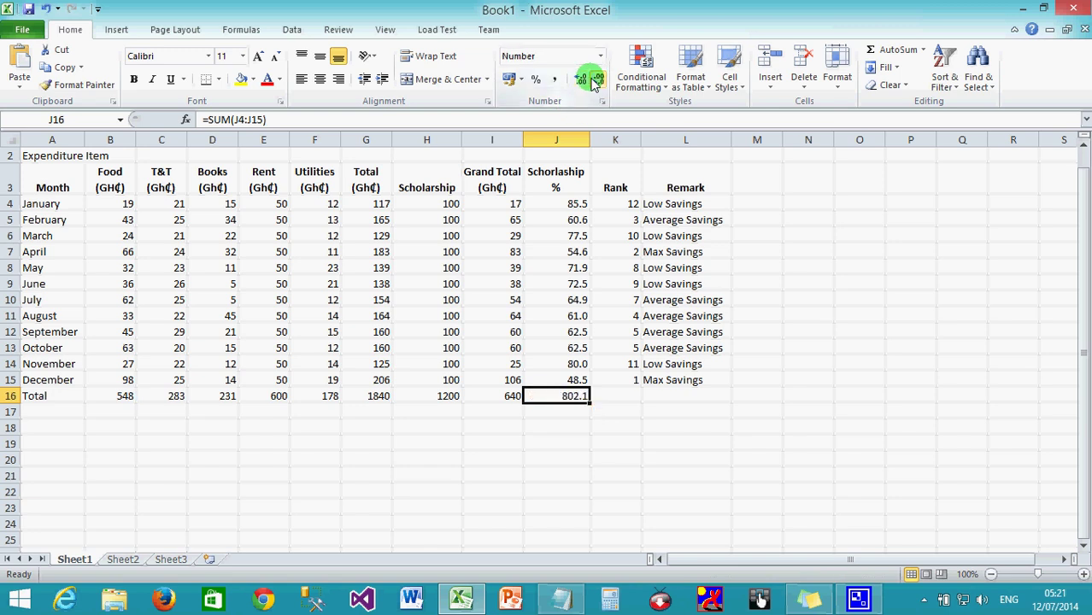
click(374, 448)
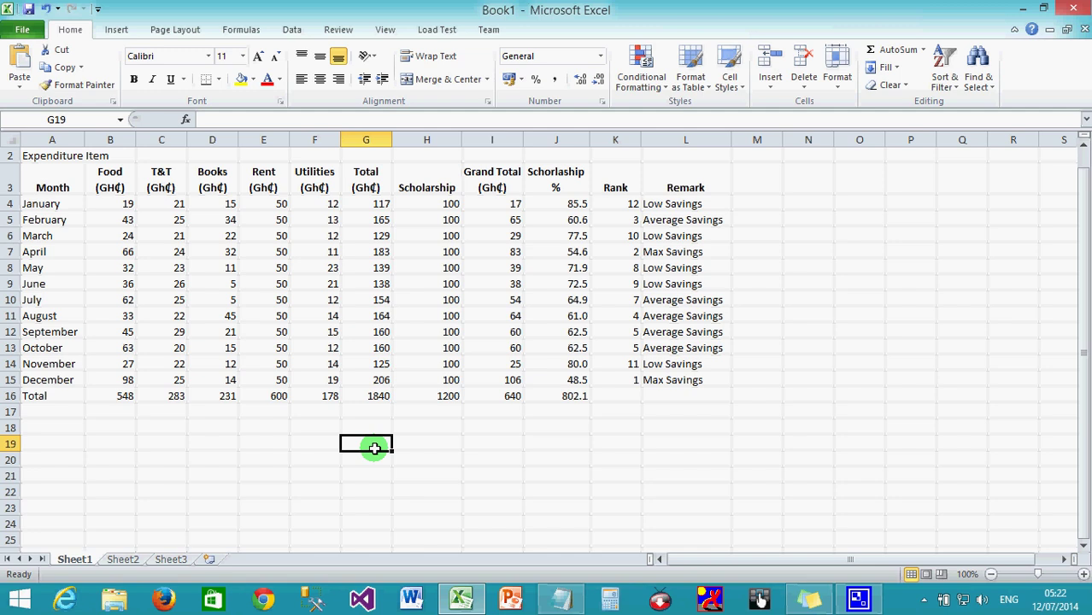
- Apply all borders to the whole table A1:L16 and centre its contents horizontally
scroll(53, 175, up, 1)
click(43, 155)
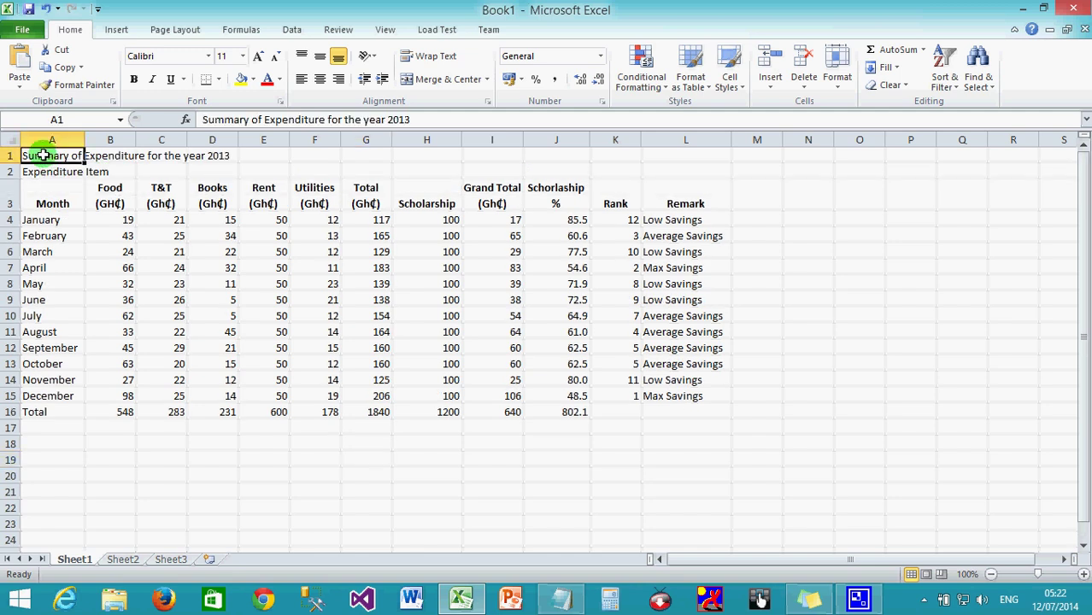
drag(42, 155, 690, 410)
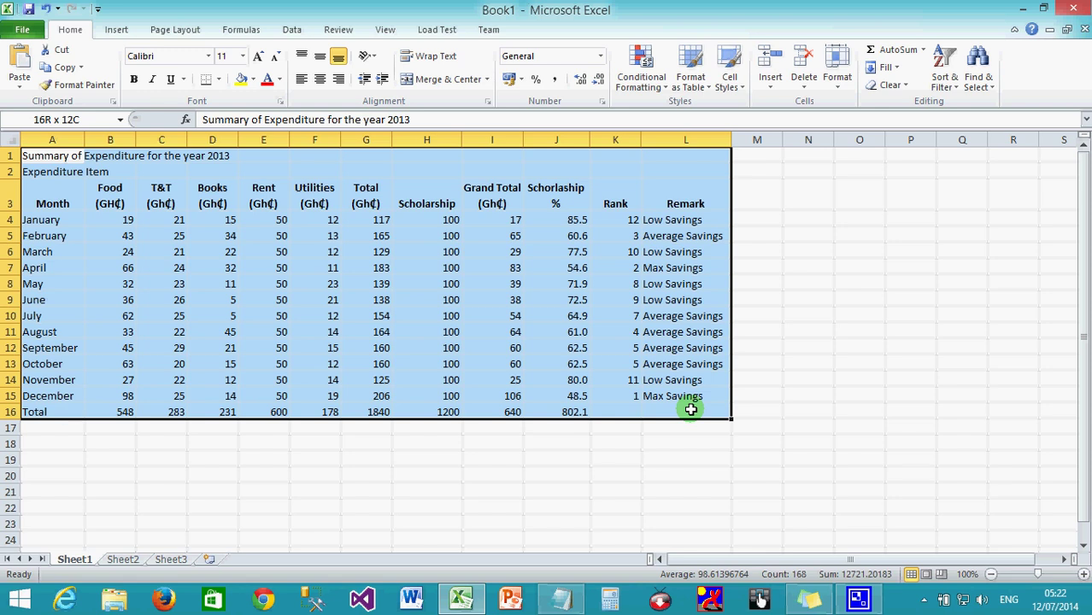
drag(690, 410, 690, 410)
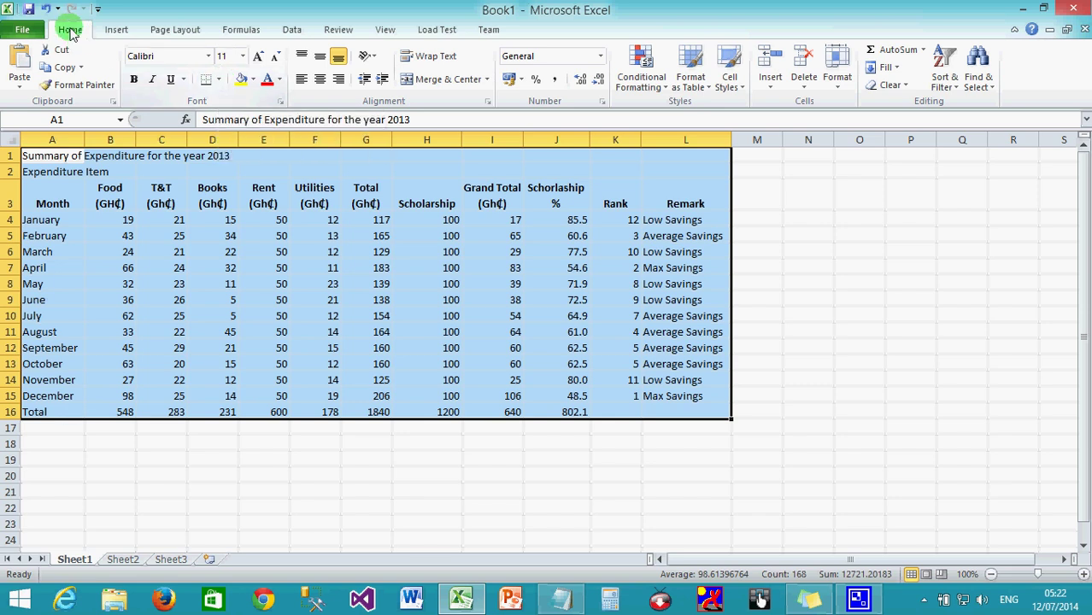
click(219, 80)
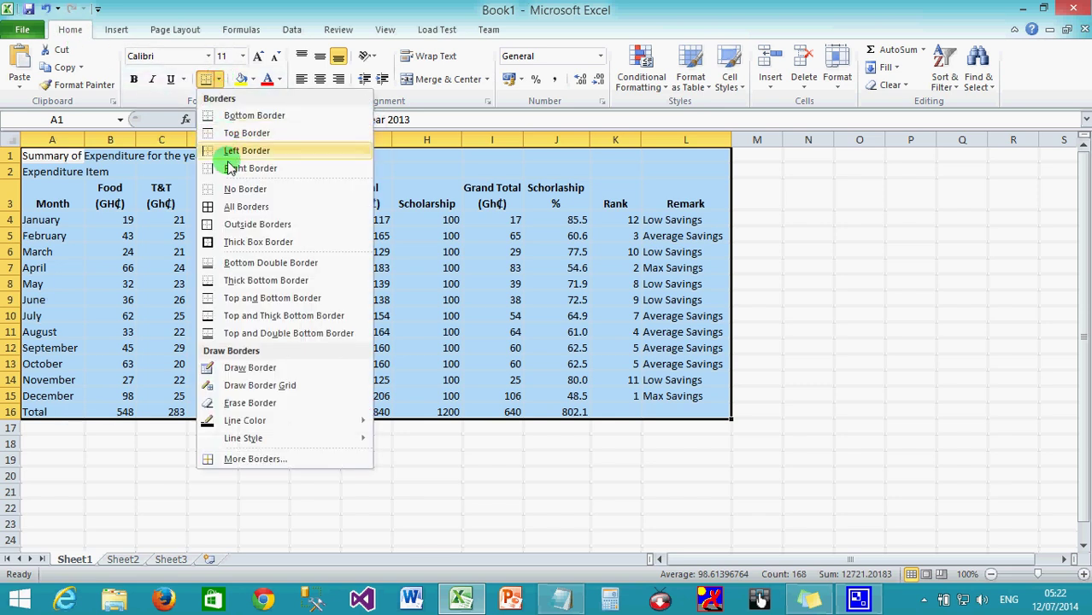
click(236, 209)
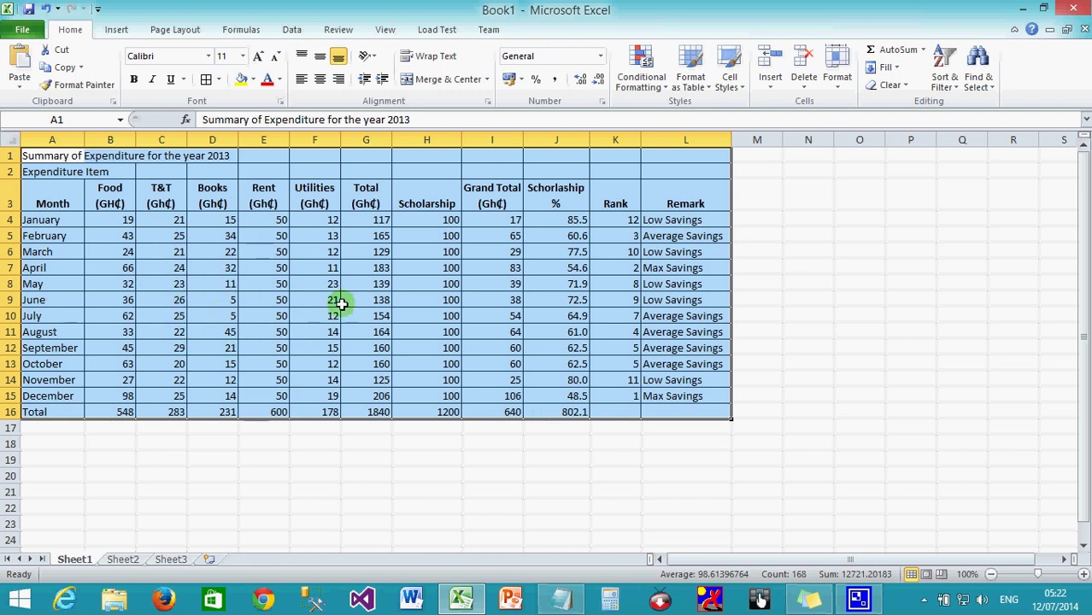
click(323, 85)
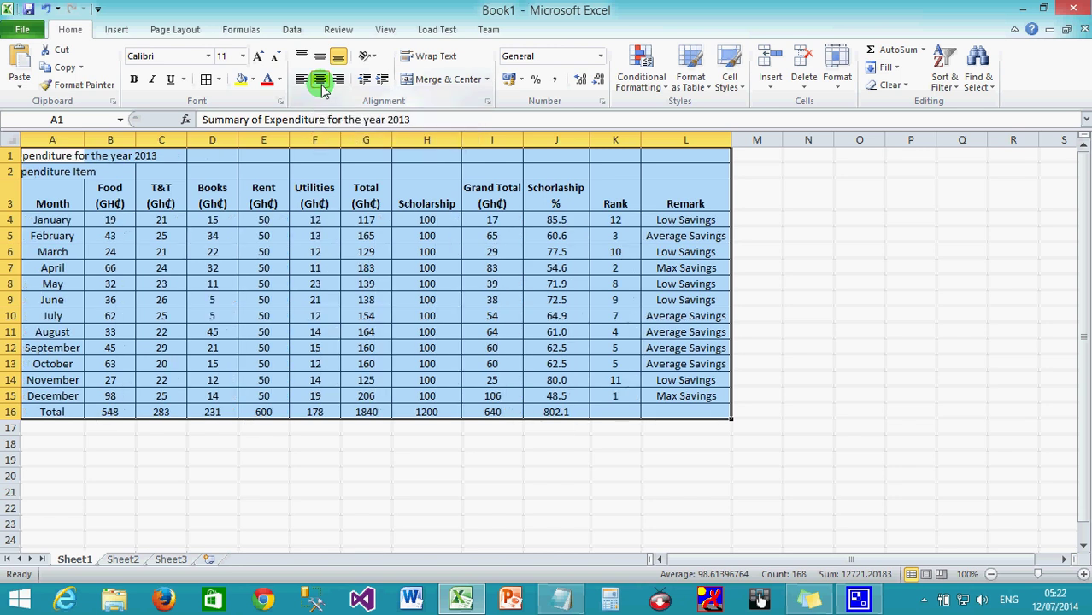
click(323, 485)
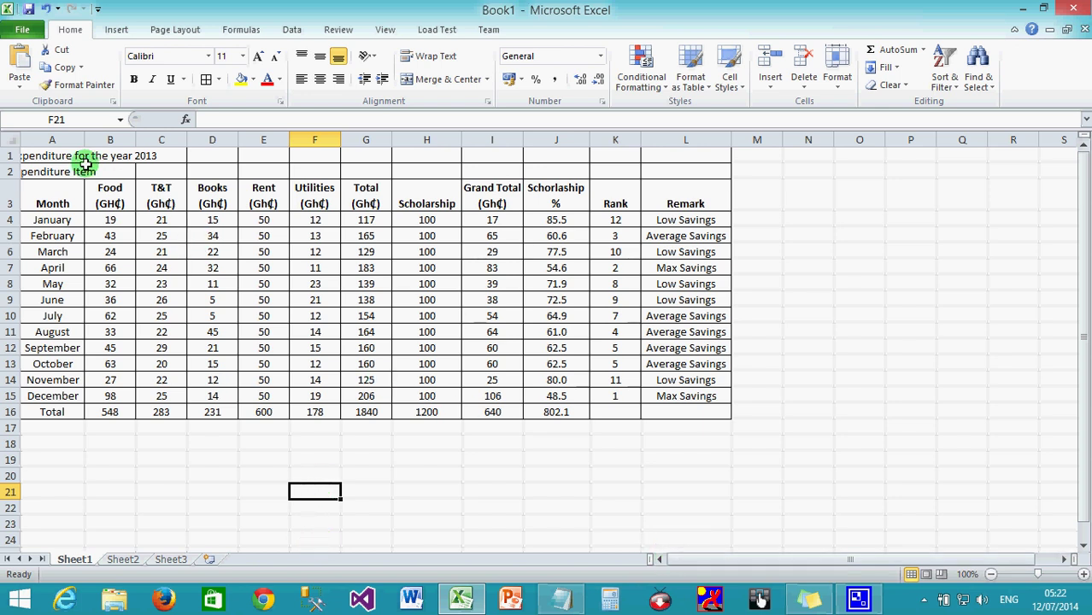
- Merge and centre the title "Summary of Expenditure for the year 2013" across A1:L1 and format it bold at size 14
click(50, 157)
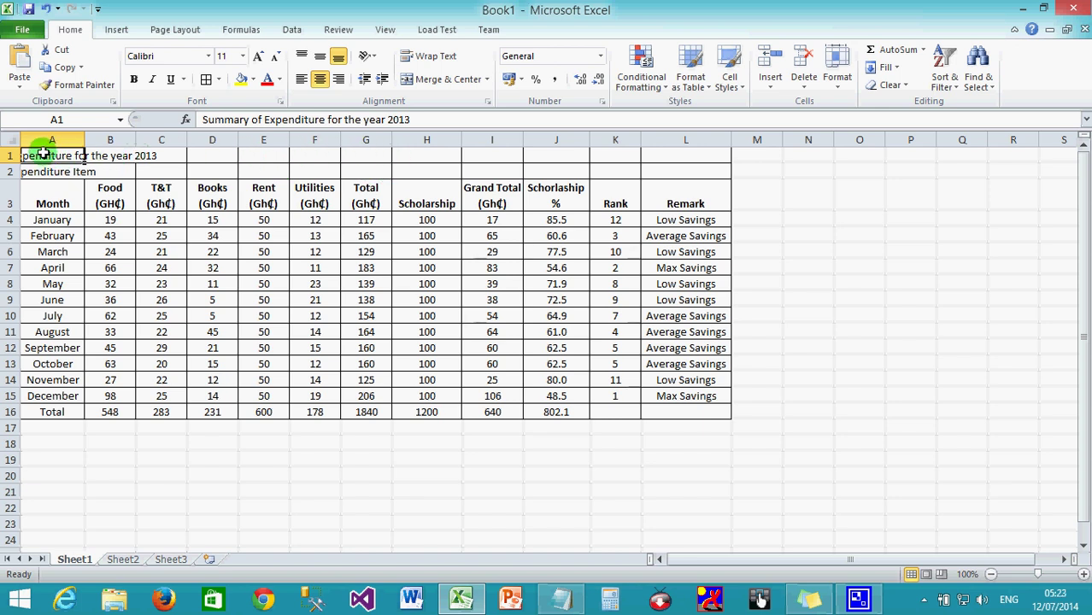
drag(42, 154, 694, 157)
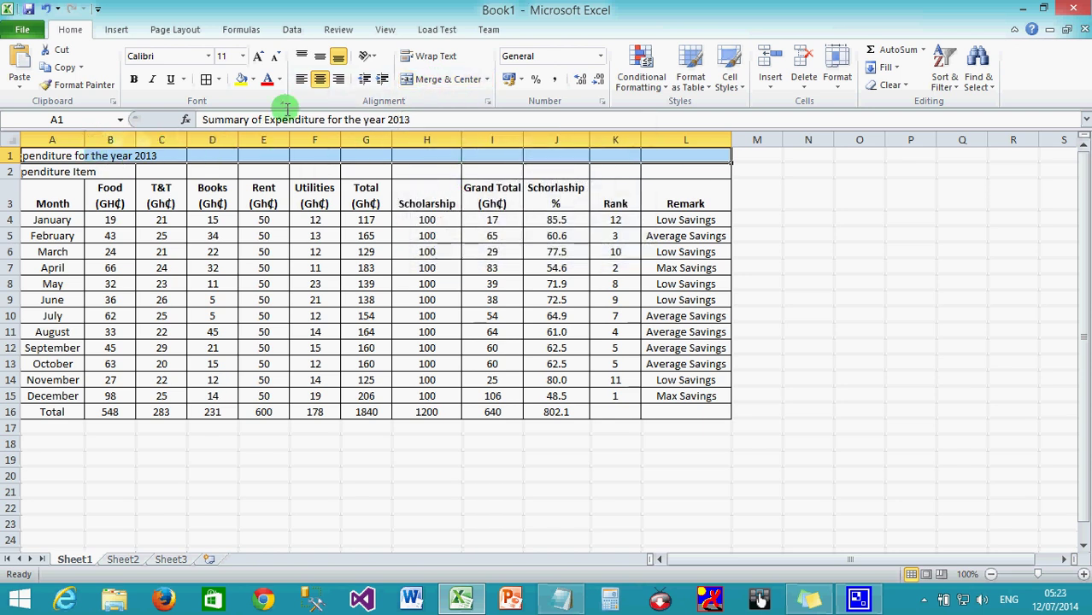
click(425, 80)
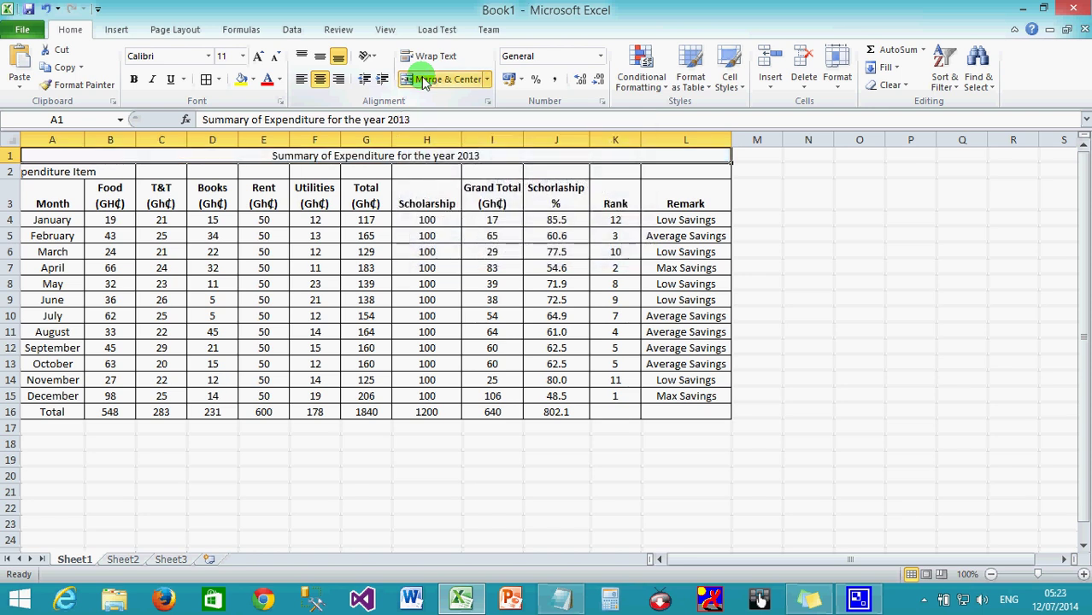
click(134, 81)
click(259, 56)
click(258, 56)
click(258, 57)
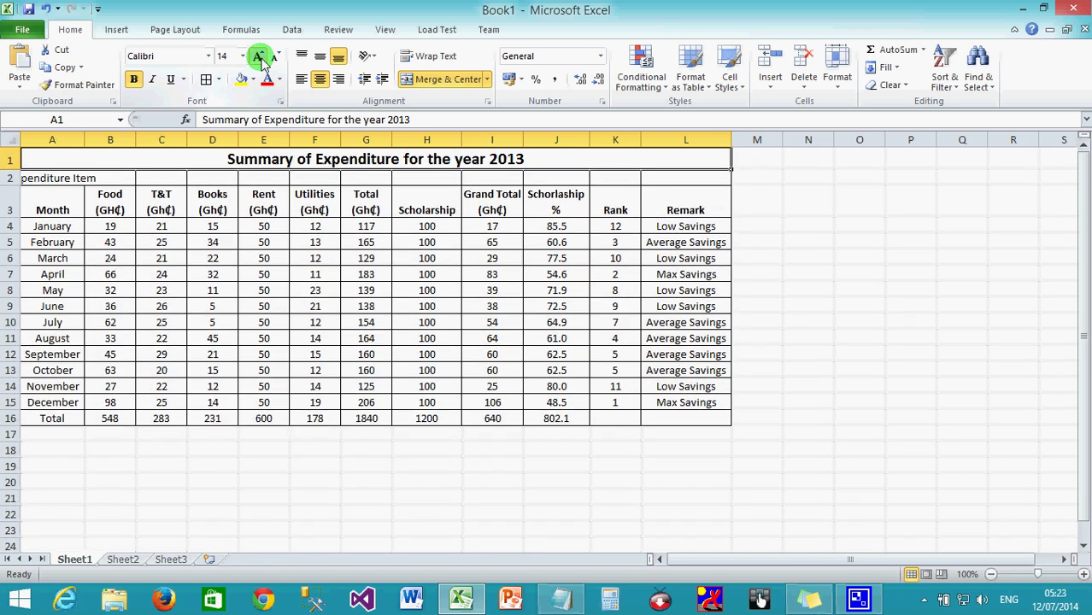
- Merge and centre the "Expenditure Item" heading across A2:G2 and format it bold at size 14
click(38, 177)
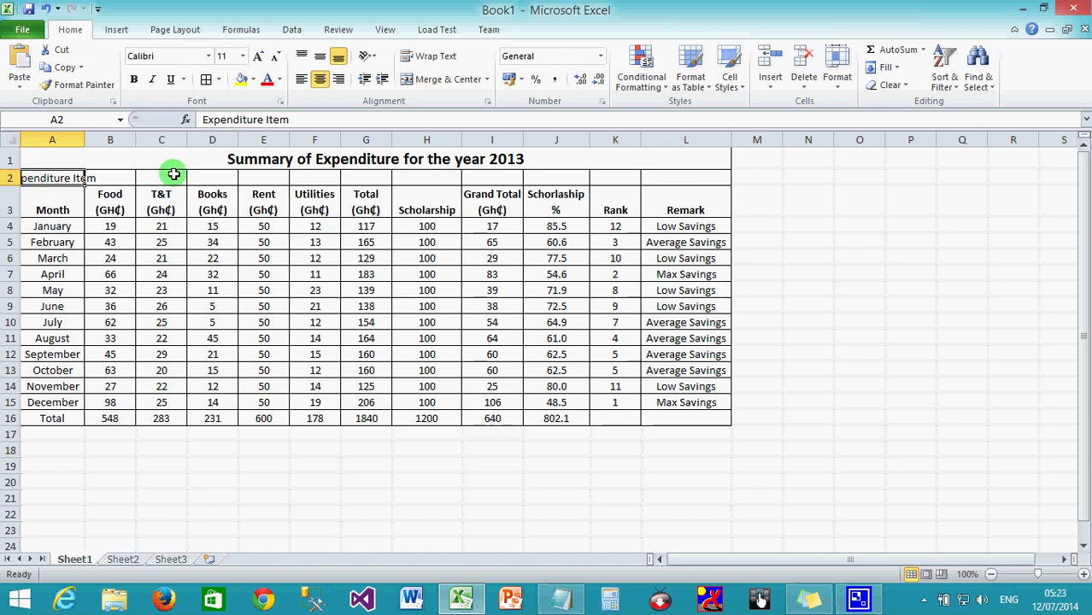
drag(110, 198, 360, 200)
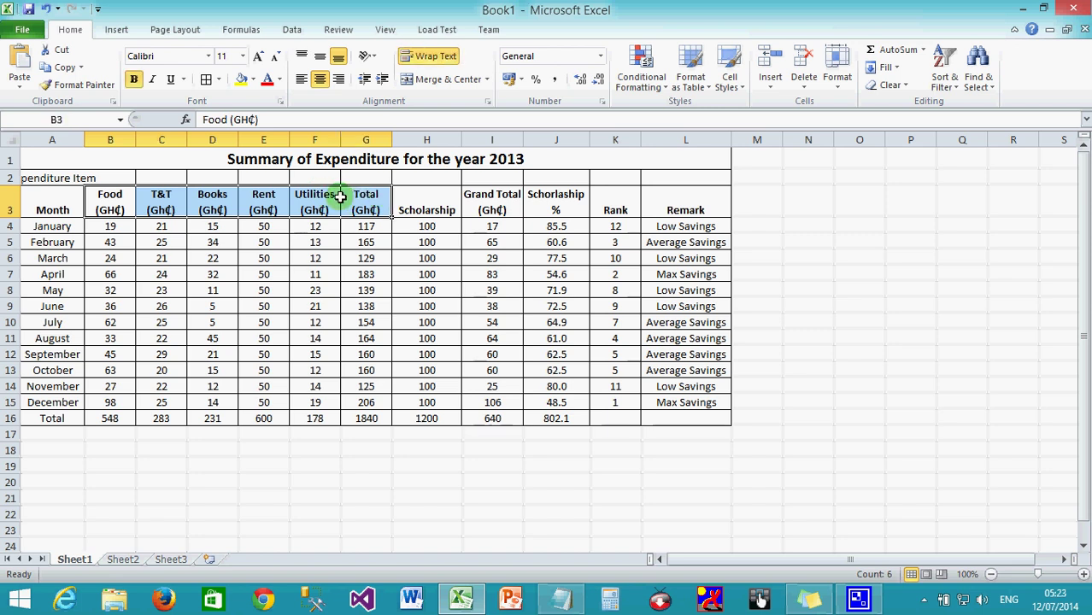
click(55, 179)
drag(55, 179, 365, 177)
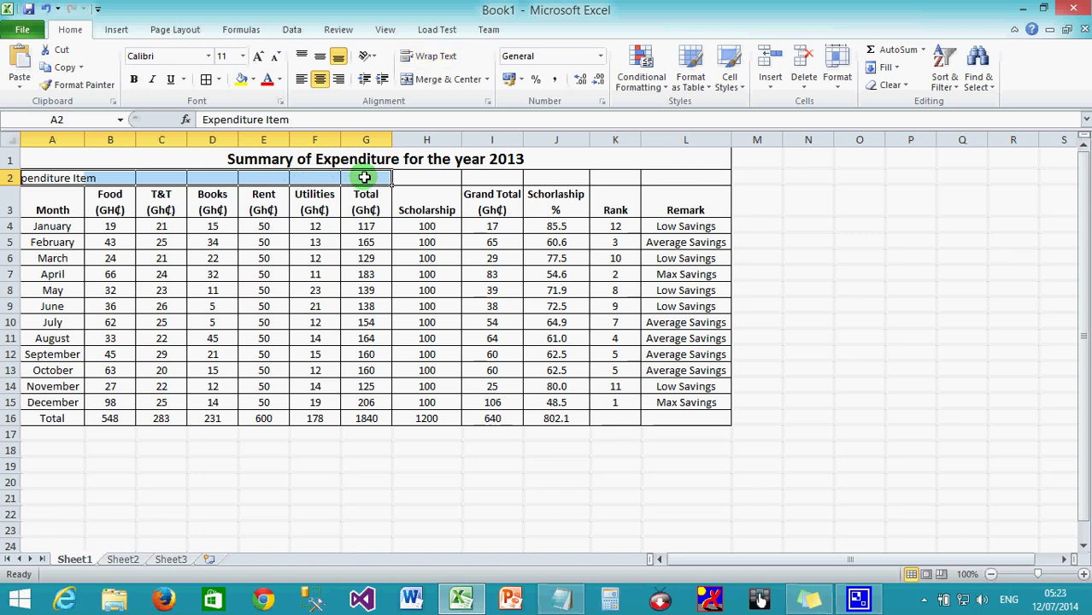
click(436, 78)
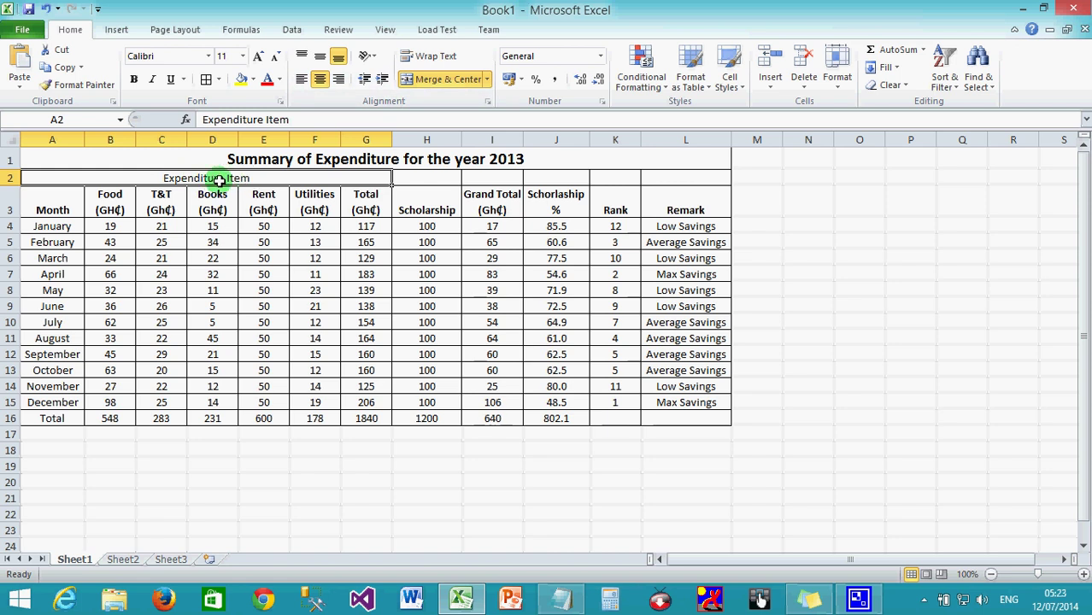
click(133, 79)
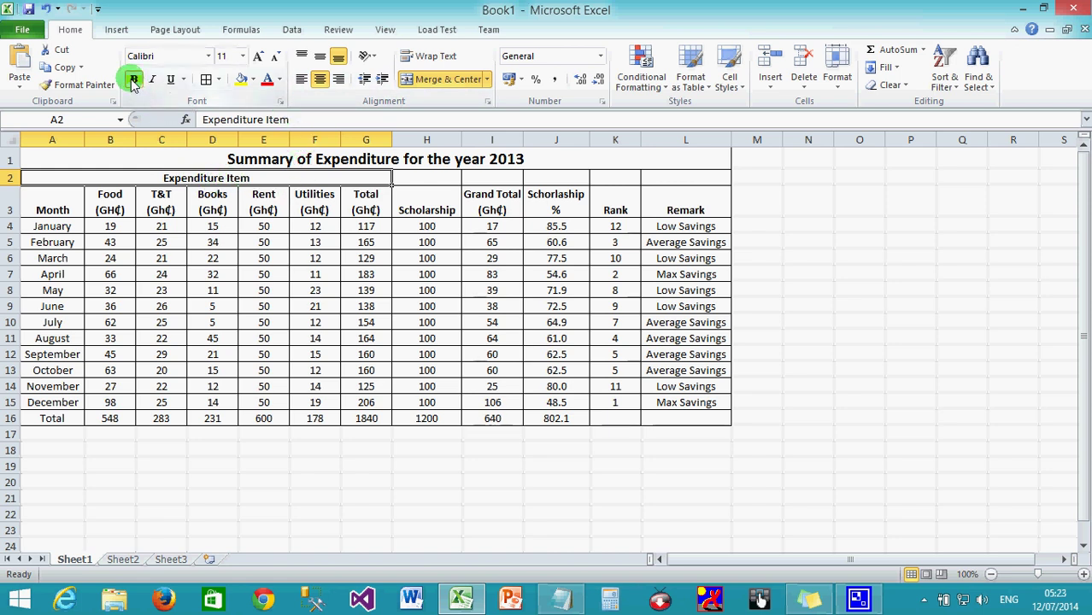
click(258, 57)
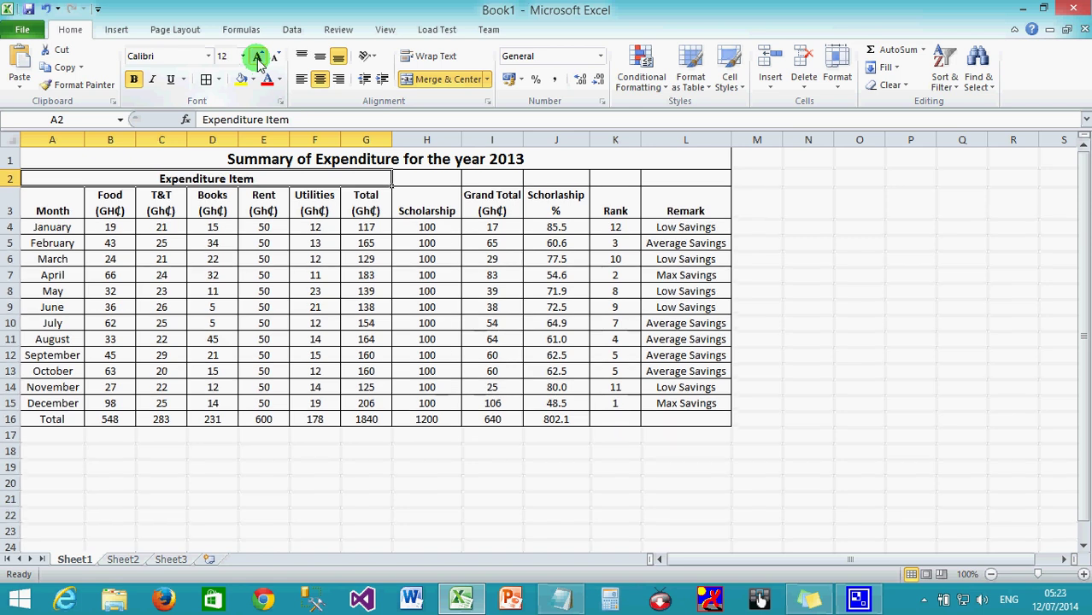
click(258, 57)
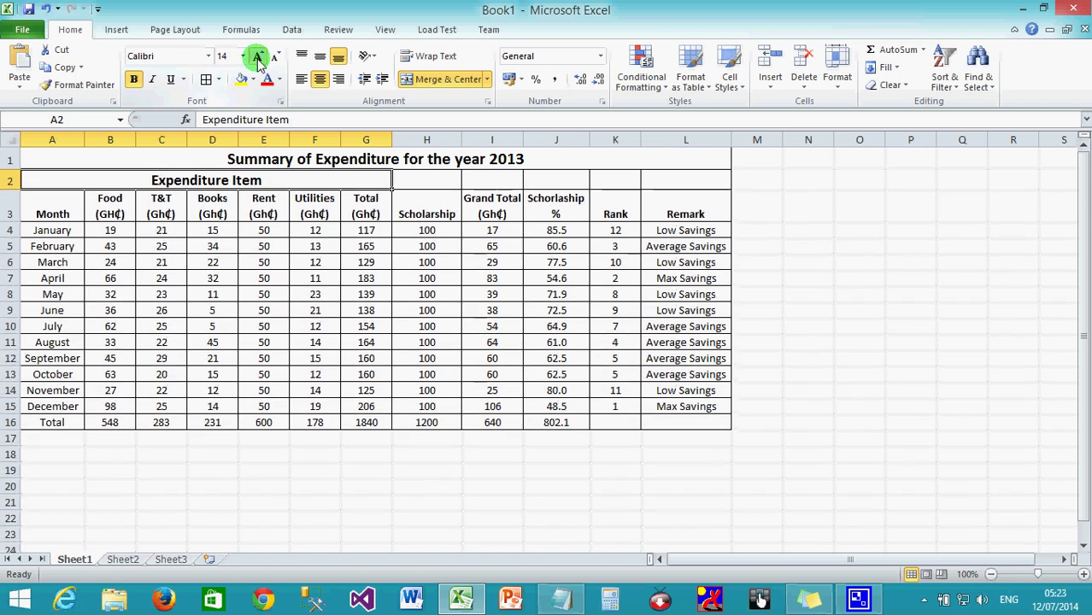
click(259, 472)
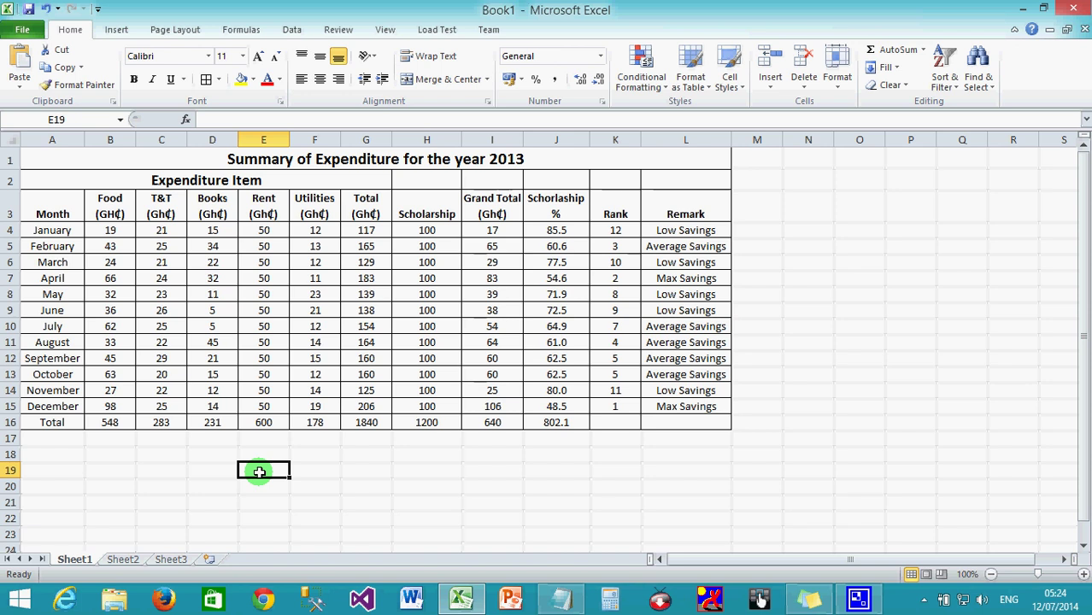
- Try a 3-D clustered column chart of the Grand Total and Rank values in I4:I15 and K4:K15, and delete the chart
click(500, 230)
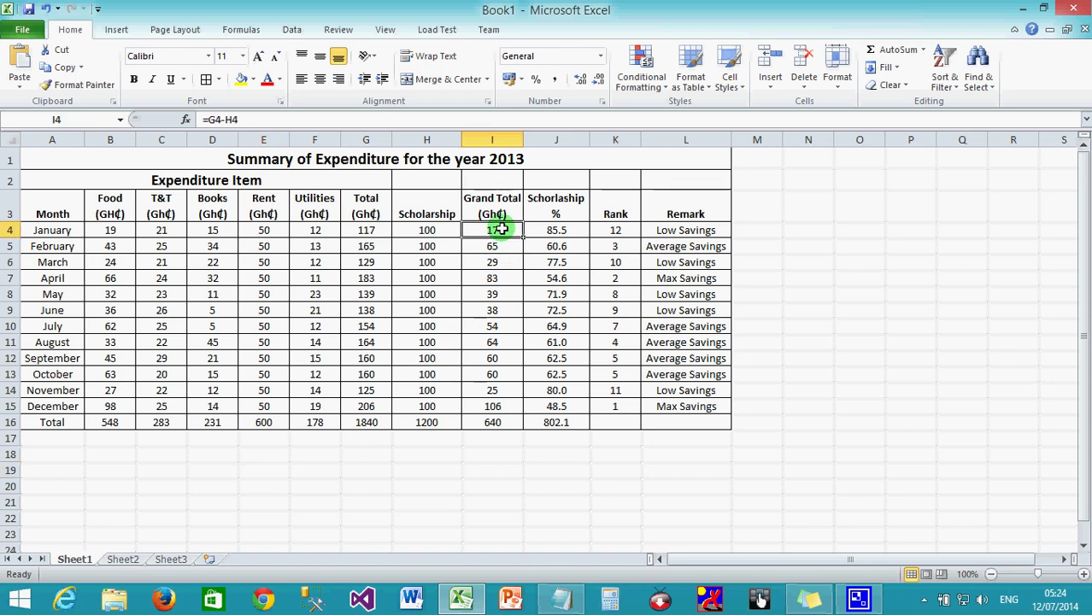
drag(501, 229, 498, 407)
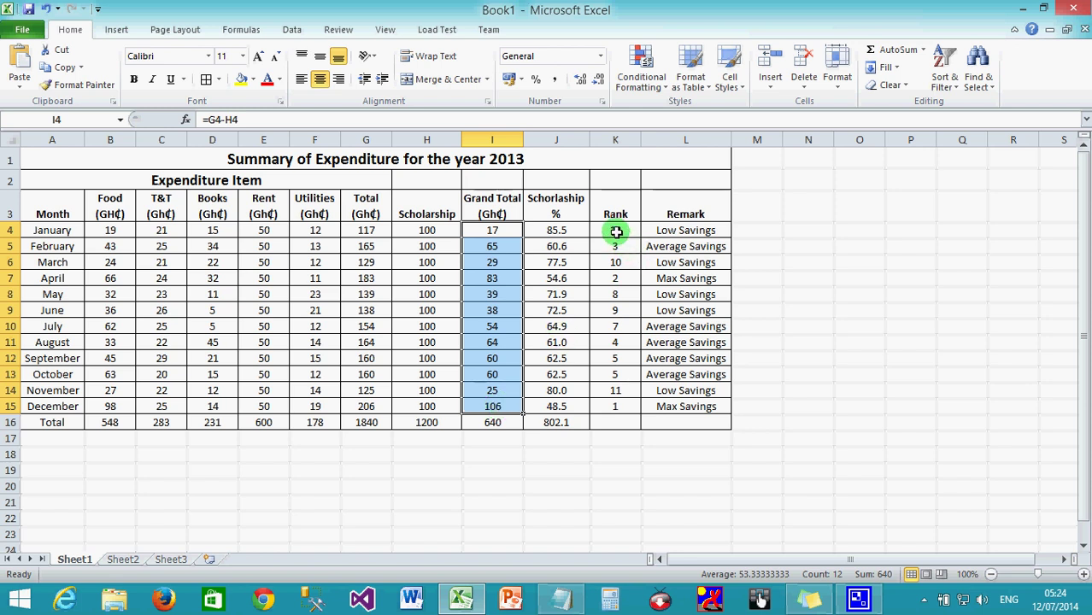
drag(617, 231, 615, 407)
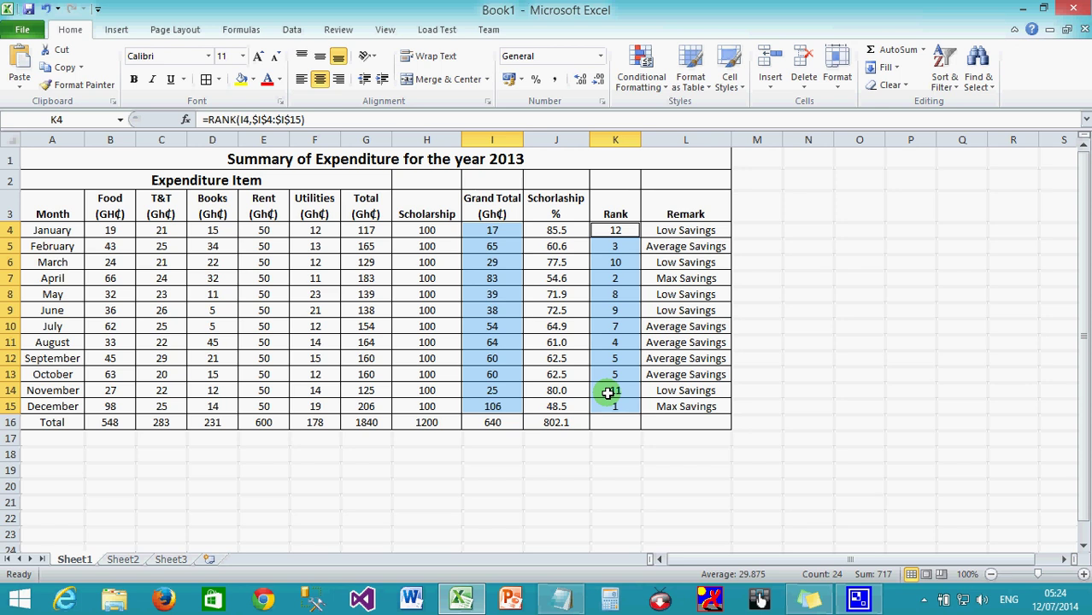
scroll(607, 392, down, 2)
scroll(607, 392, up, 2)
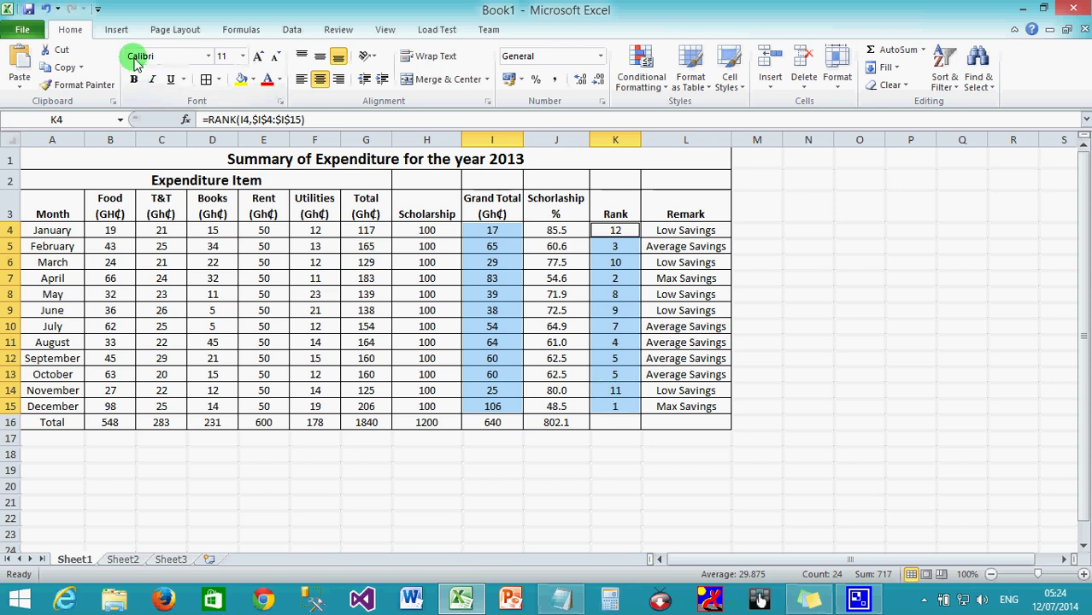
click(116, 34)
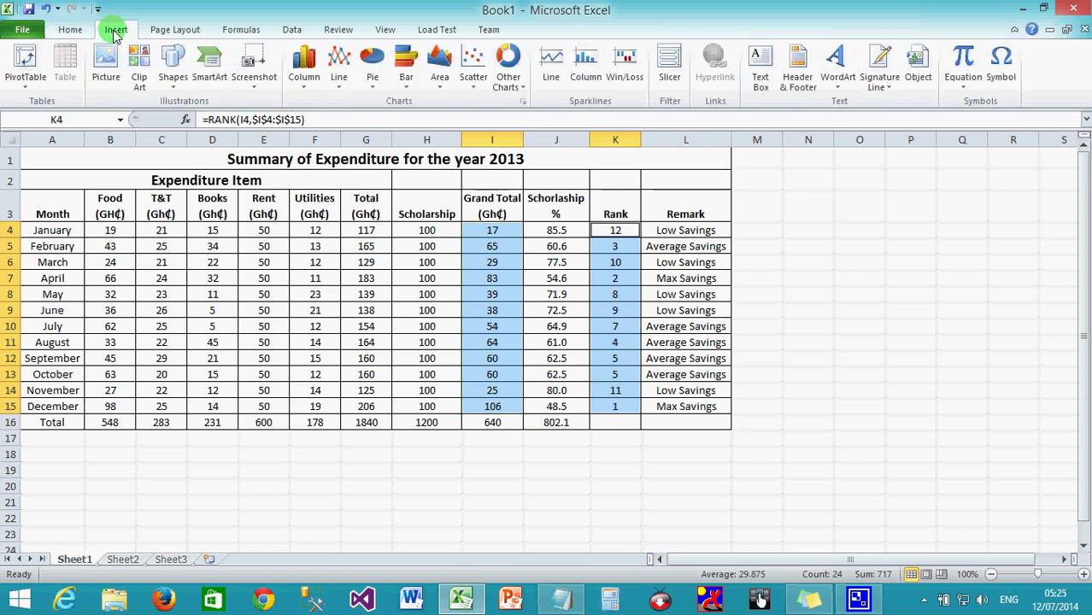
click(305, 79)
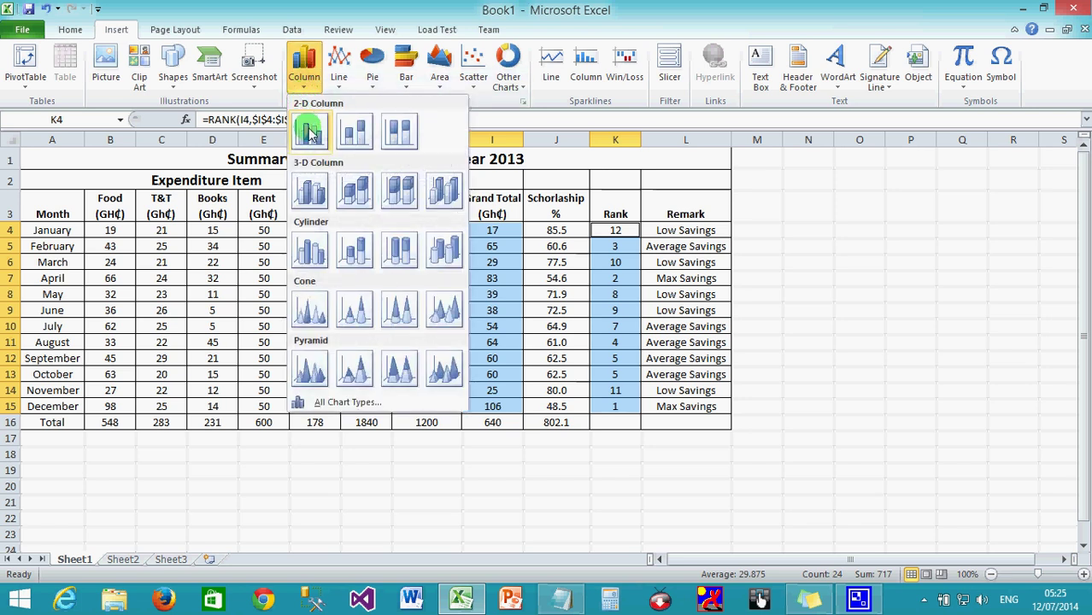
click(312, 191)
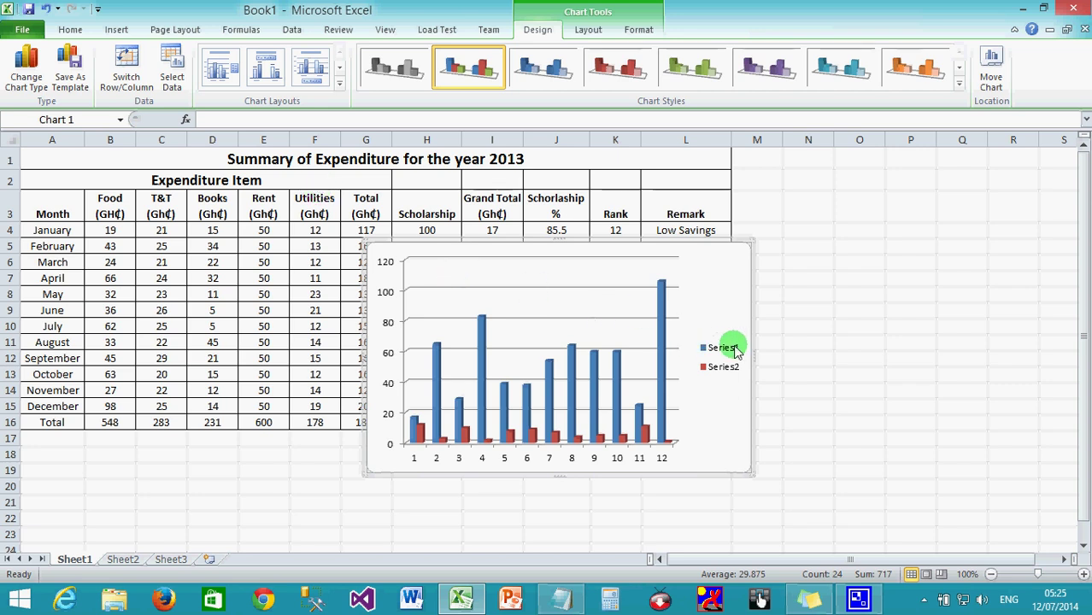
drag(715, 288, 836, 381)
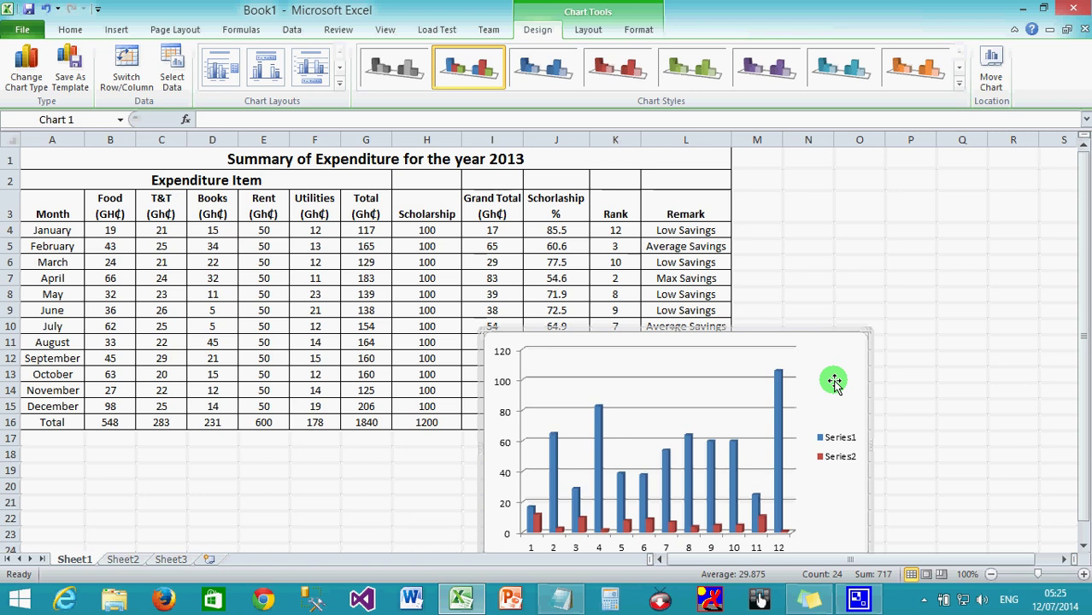
key(Delete)
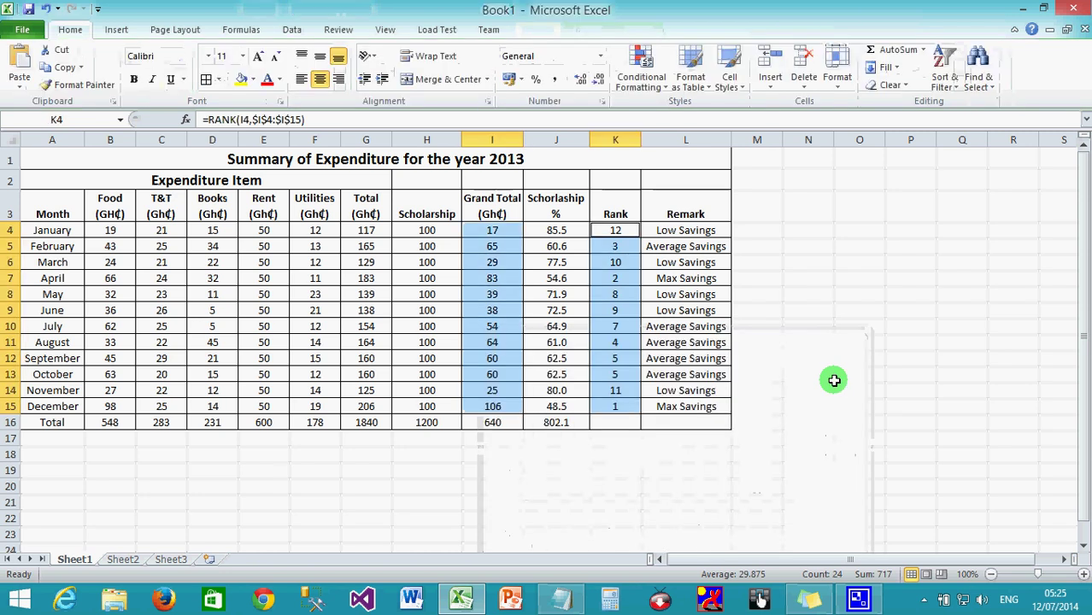
- Insert a 3-D clustered column chart of Grand Total and Rank from I3:I15 and K3:K15, including the column headers
click(503, 202)
drag(504, 202, 500, 406)
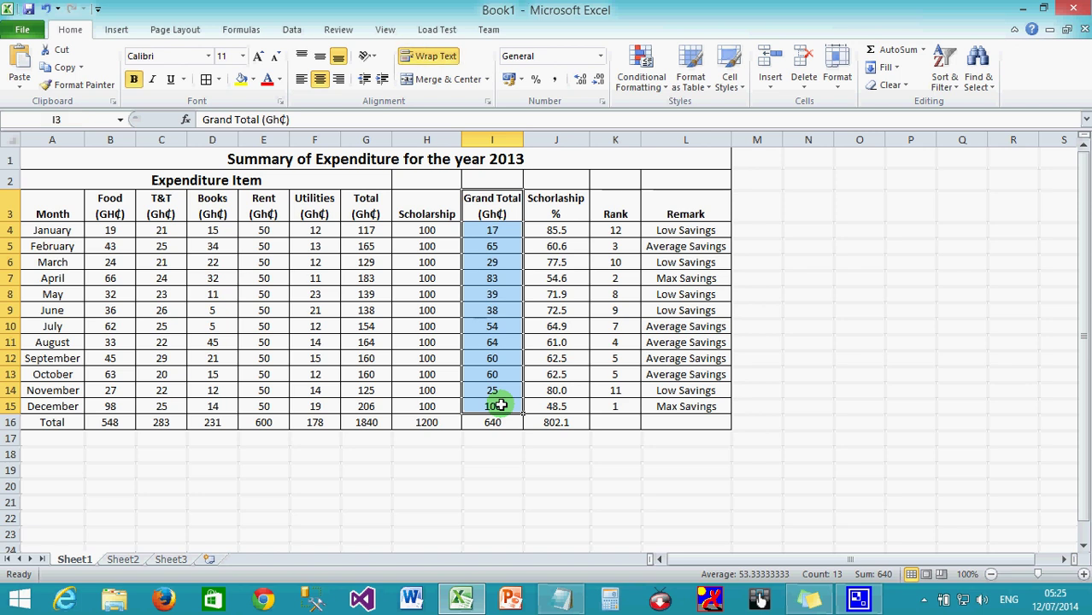
ctrl+click(625, 201)
drag(624, 201, 619, 409)
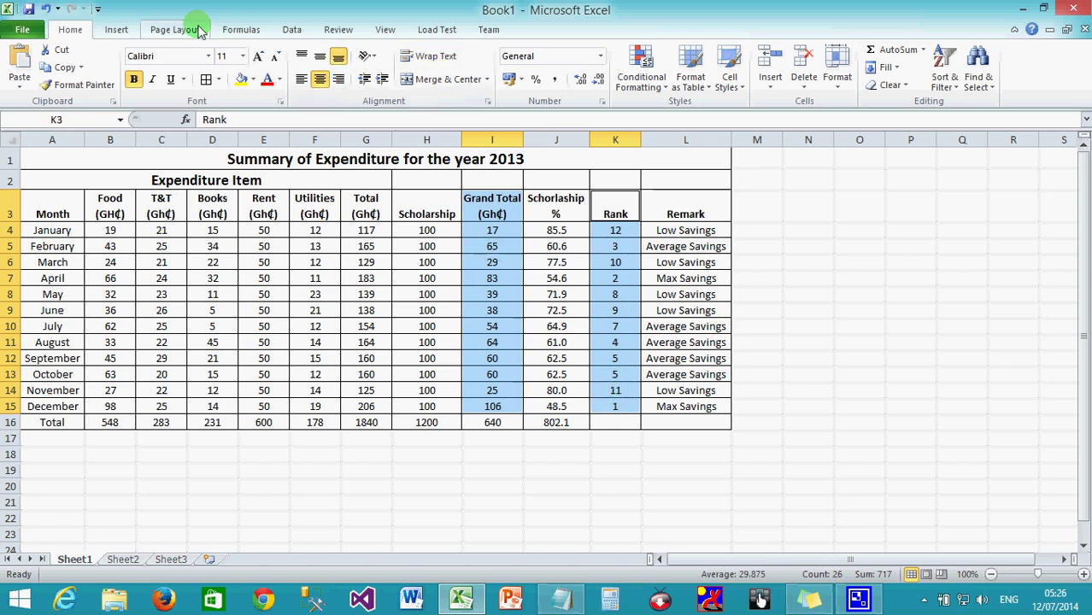
click(116, 35)
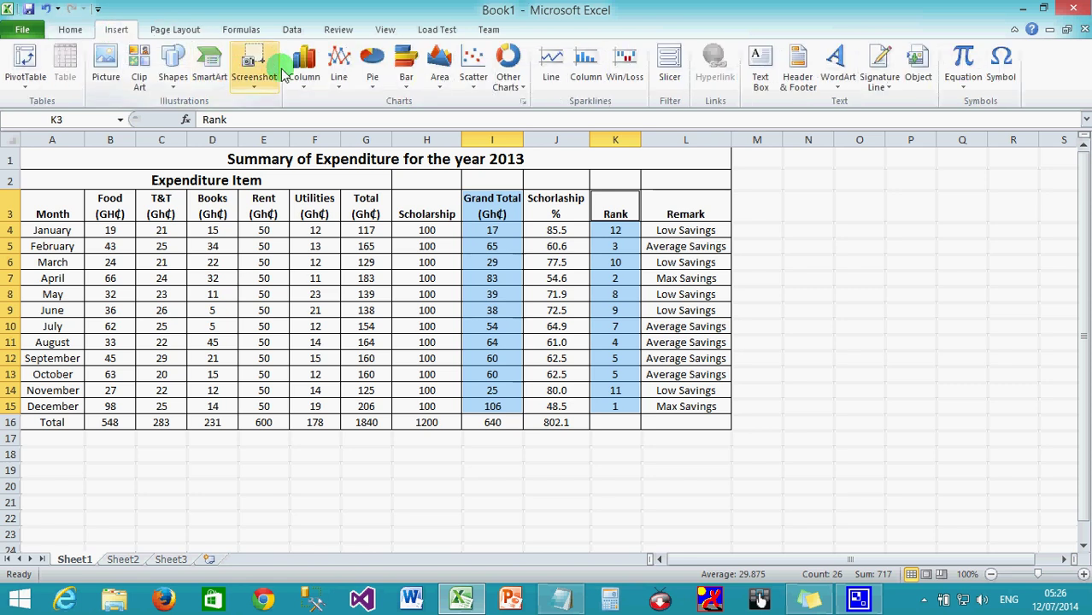
click(303, 69)
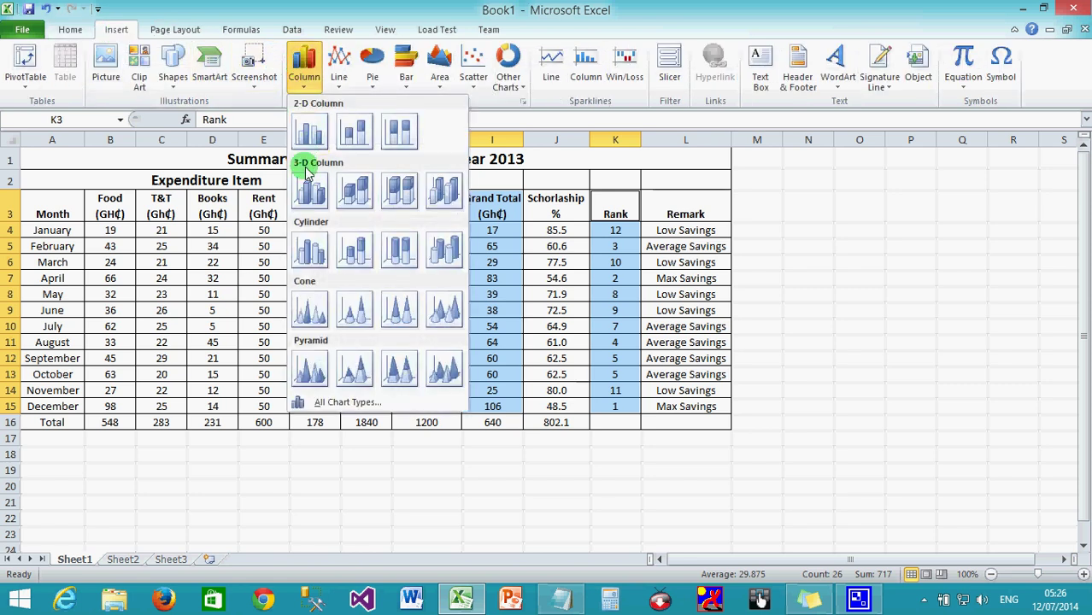
click(309, 192)
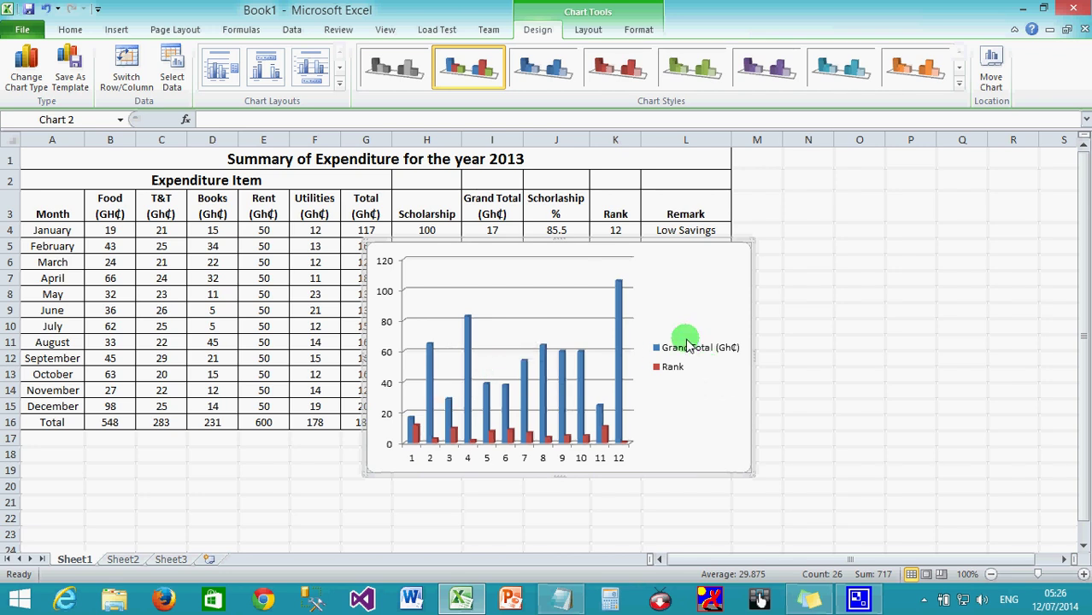
- Move the chart to the empty area beside the Remark column and shrink it to cover about M3:S14
mouse_move(622, 337)
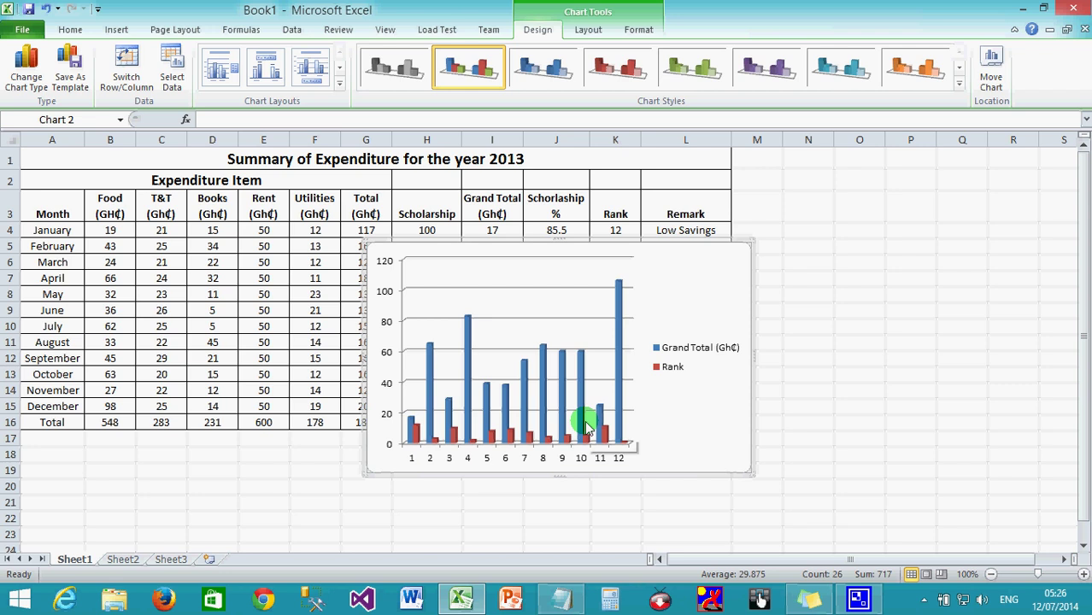
drag(664, 241, 989, 229)
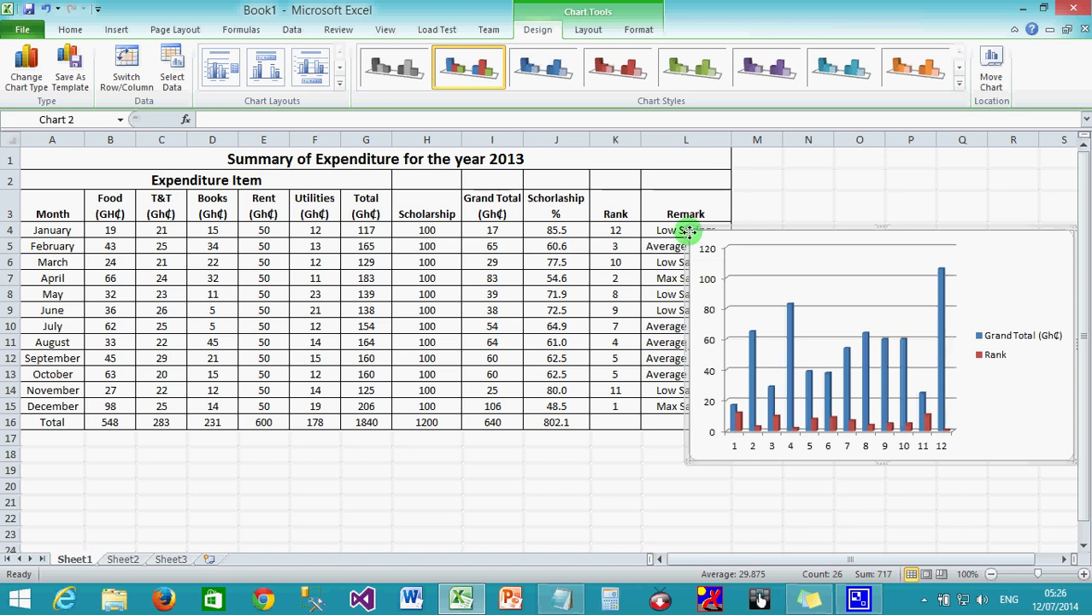
drag(693, 235, 797, 214)
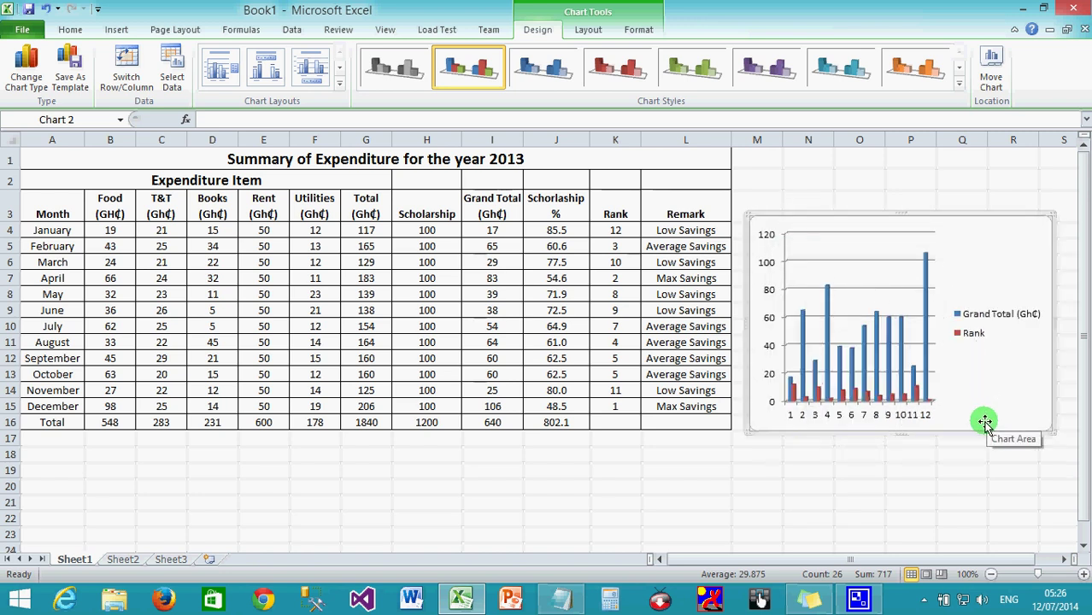
drag(903, 433, 903, 394)
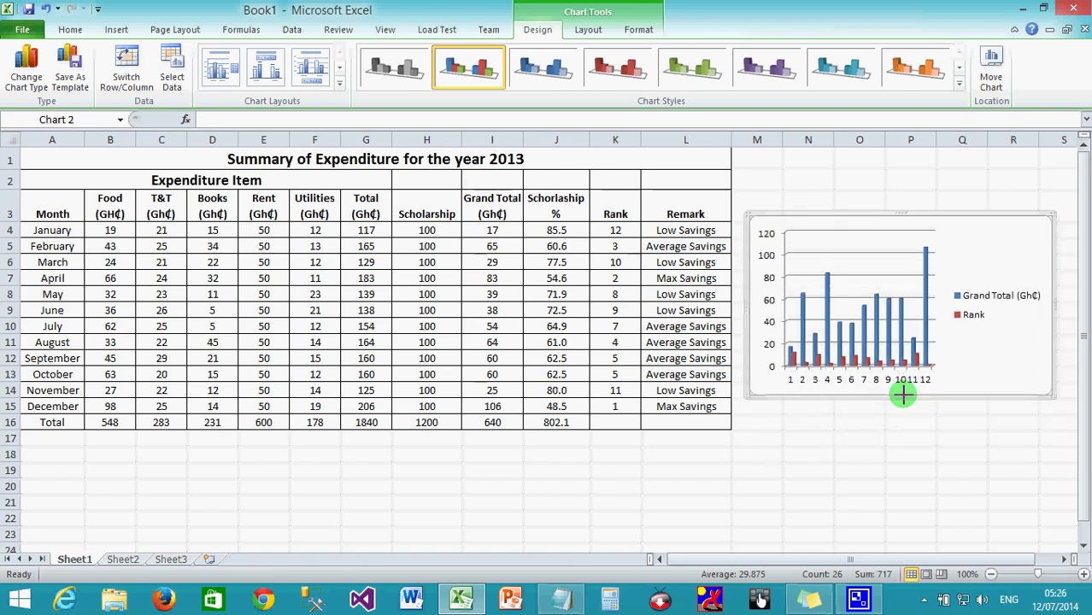